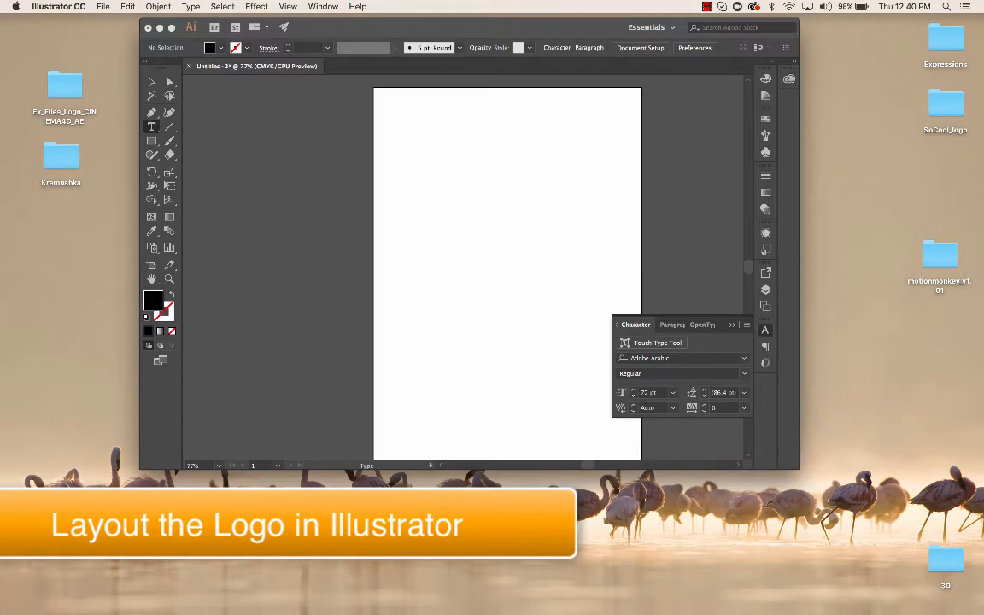
- Place sunglasses.png from the SoCool_logo folder on the Desktop onto the artboard and dismiss the image cropping tip
{"action": "left_click", "coordinate": [103, 7]}
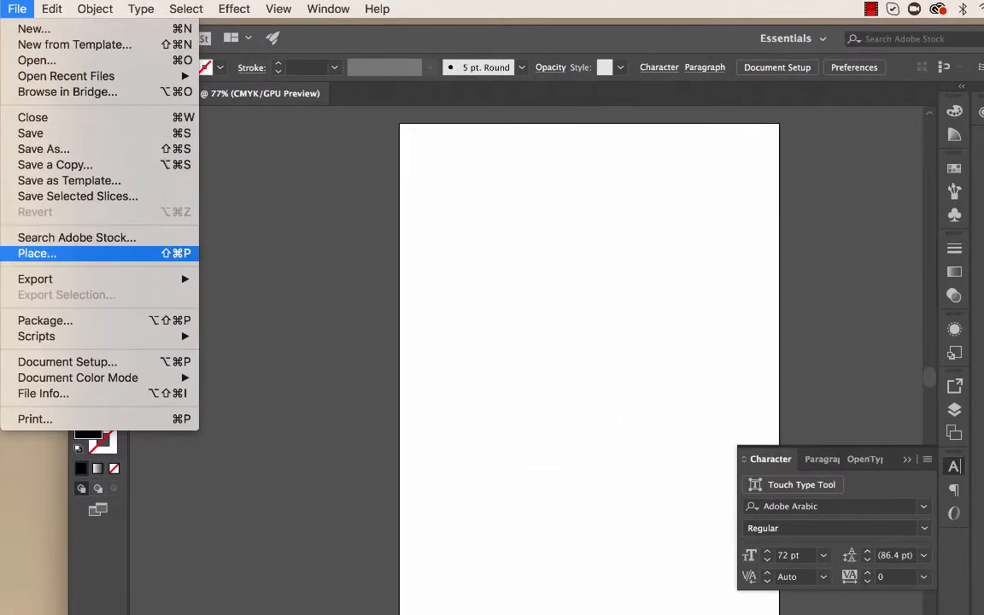
{"action": "left_click", "coordinate": [52, 252]}
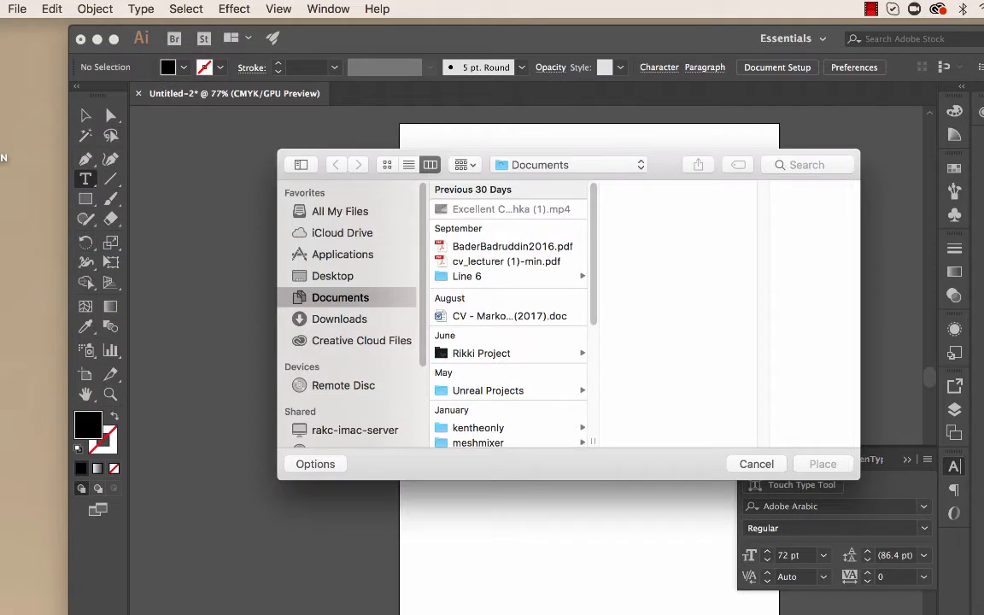
{"action": "left_click", "coordinate": [332, 276]}
{"action": "left_click", "coordinate": [482, 330]}
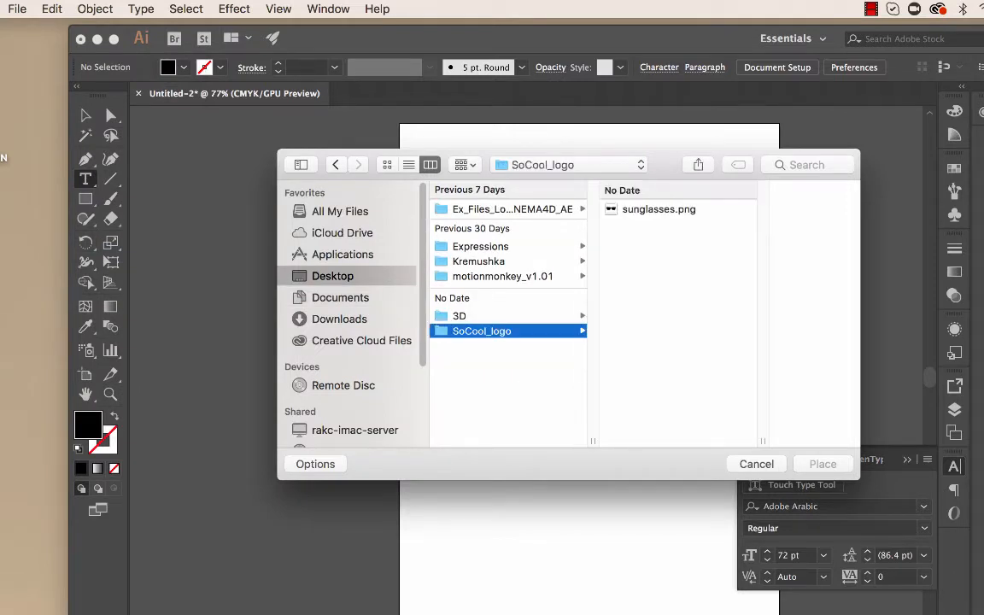
{"action": "left_click", "coordinate": [658, 210]}
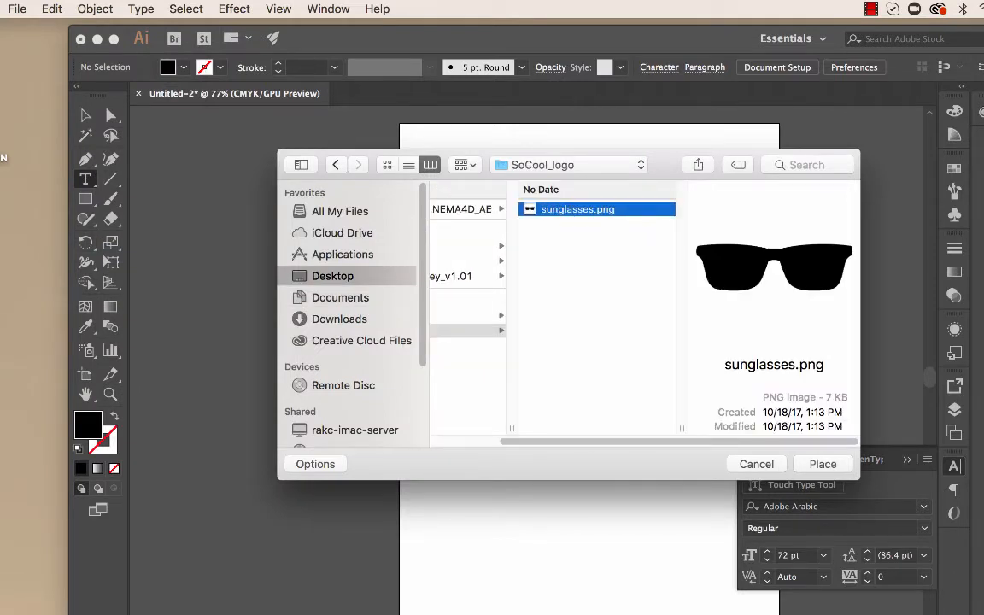
{"action": "left_click", "coordinate": [822, 464]}
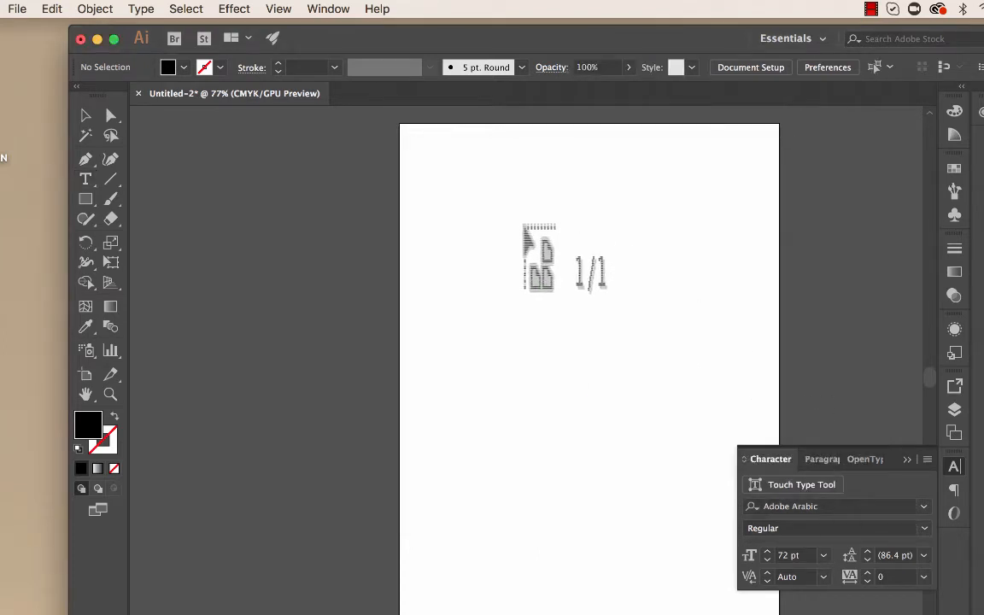
{"action": "left_click", "coordinate": [471, 192]}
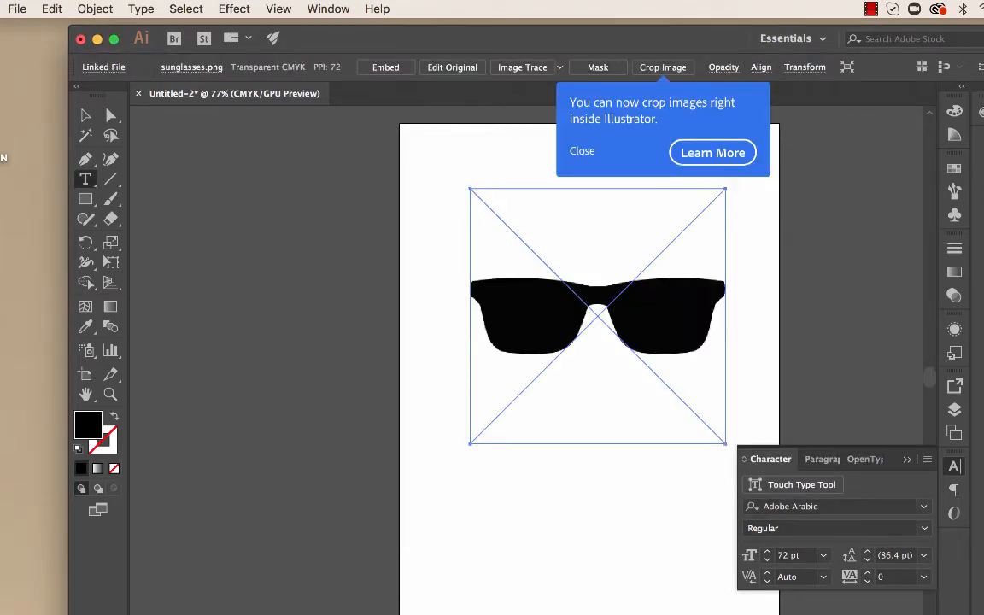
{"action": "left_click", "coordinate": [583, 151]}
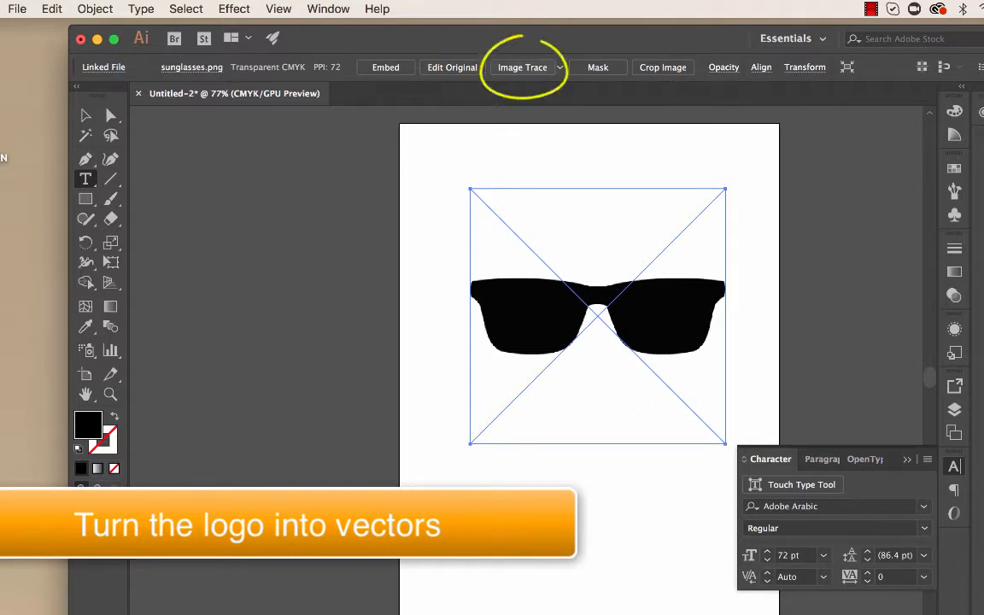
- Convert the sunglasses image to vectors with Image Trace, expanding the tracing into ungrouped paths
{"action": "left_click", "coordinate": [521, 67]}
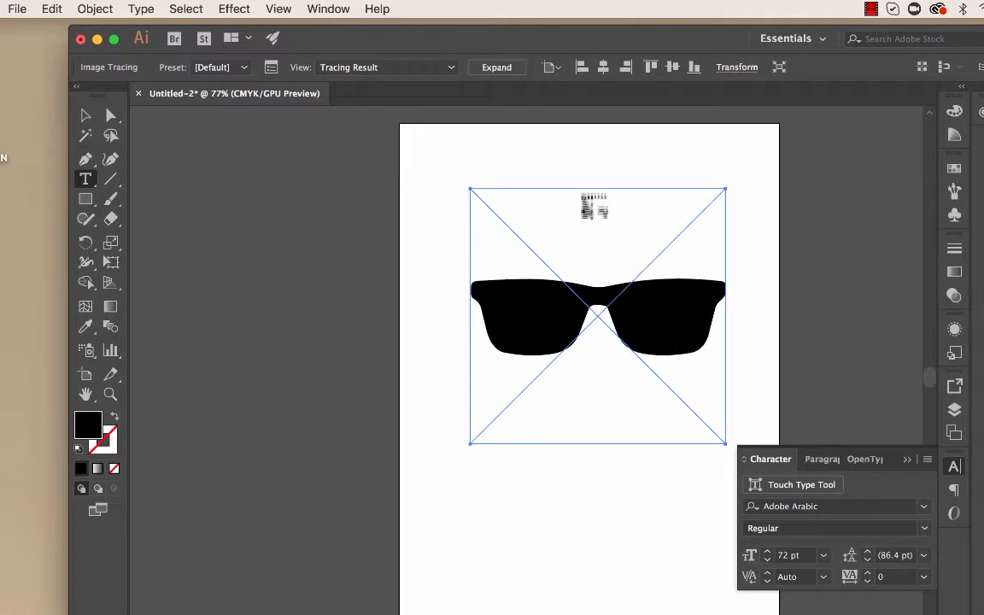
{"action": "left_click", "coordinate": [496, 67]}
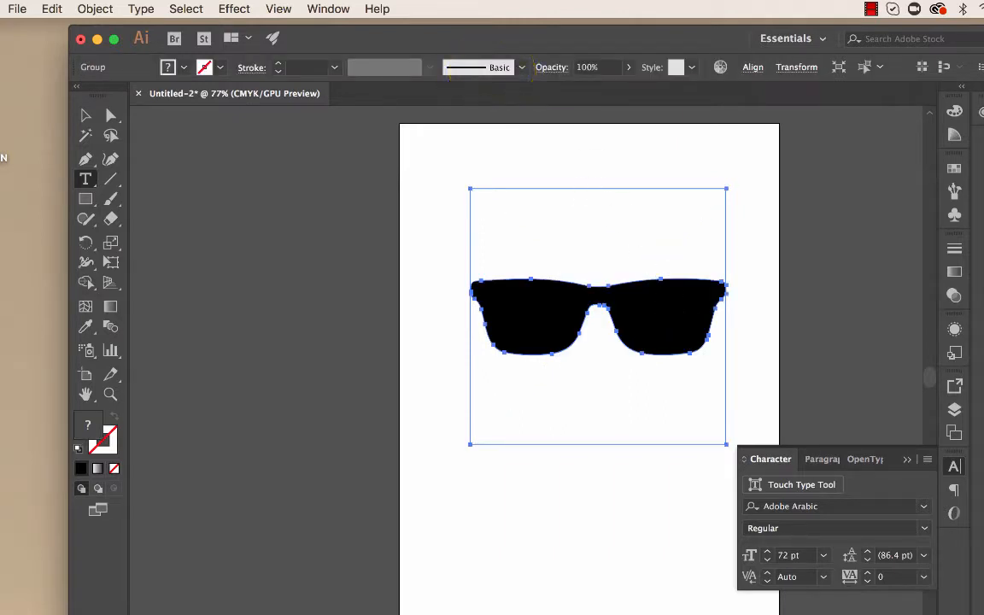
{"action": "left_click", "coordinate": [95, 8]}
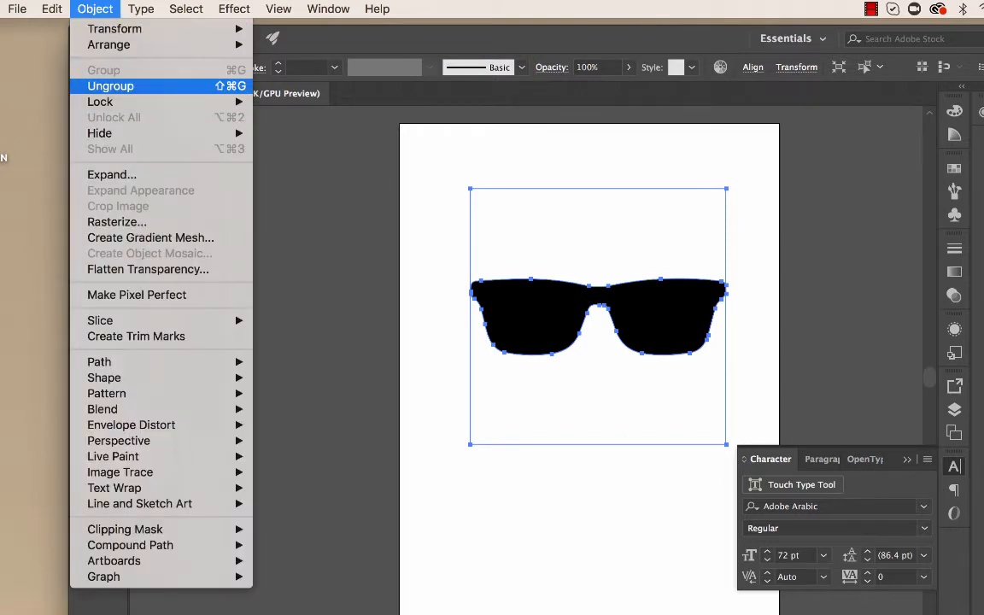
{"action": "left_click", "coordinate": [110, 86]}
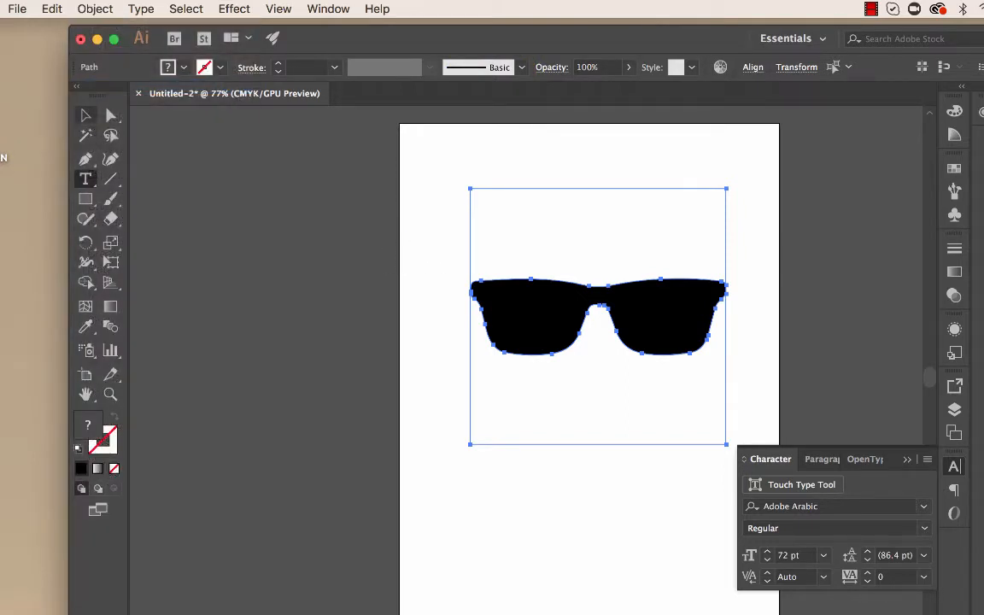
- Delete the white background square behind the traced sunglasses
{"action": "left_click", "coordinate": [85, 115]}
{"action": "left_click", "coordinate": [421, 241]}
{"action": "left_click", "coordinate": [589, 255]}
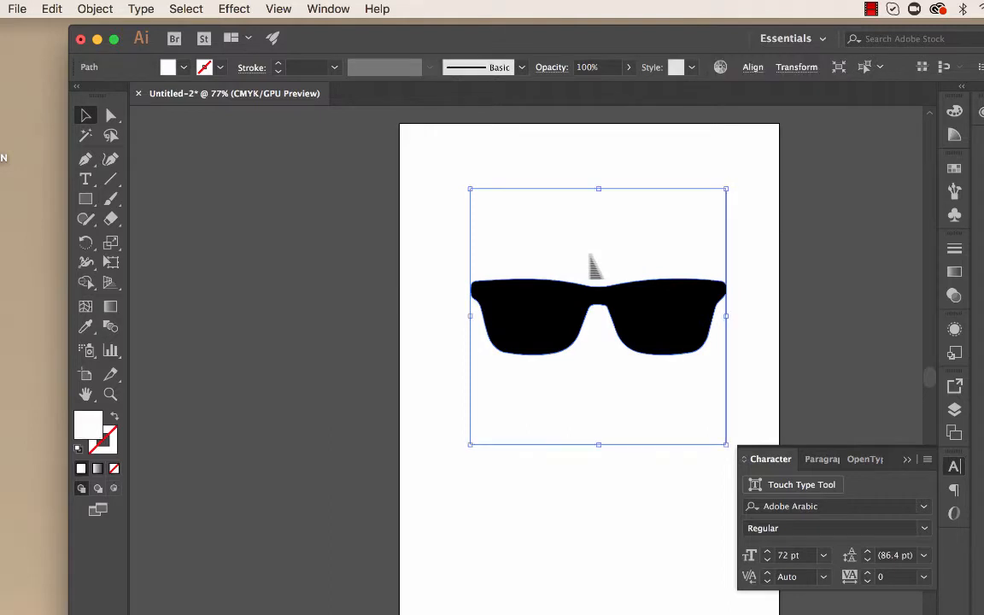
{"action": "key", "text": "Delete"}
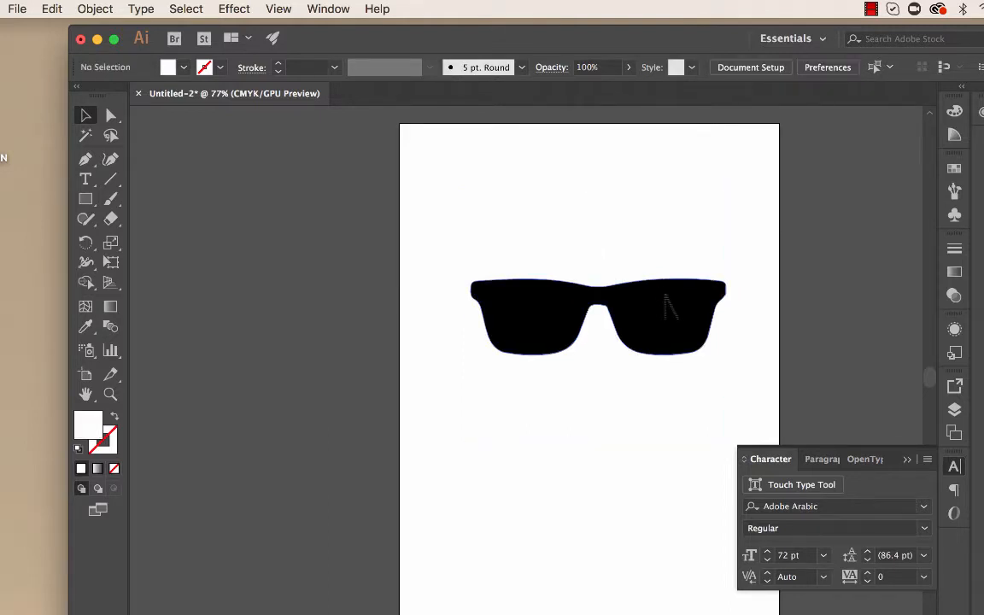
- Move the sunglasses up near the artboard's top edge and inspect the contents of Layer 1
{"action": "left_click", "coordinate": [670, 309]}
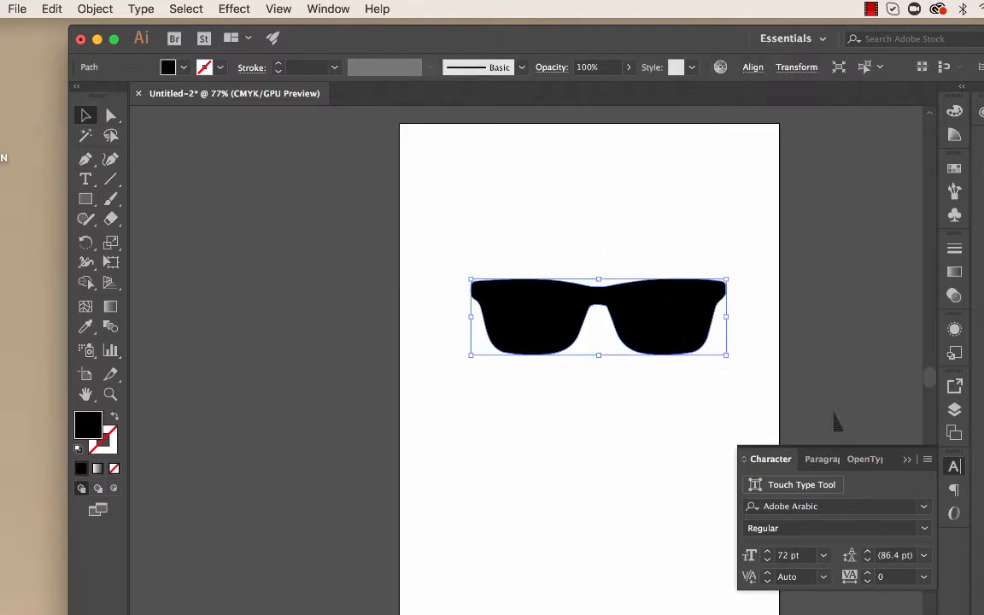
{"action": "left_click_drag", "start_coordinate": [683, 316], "coordinate": [678, 214]}
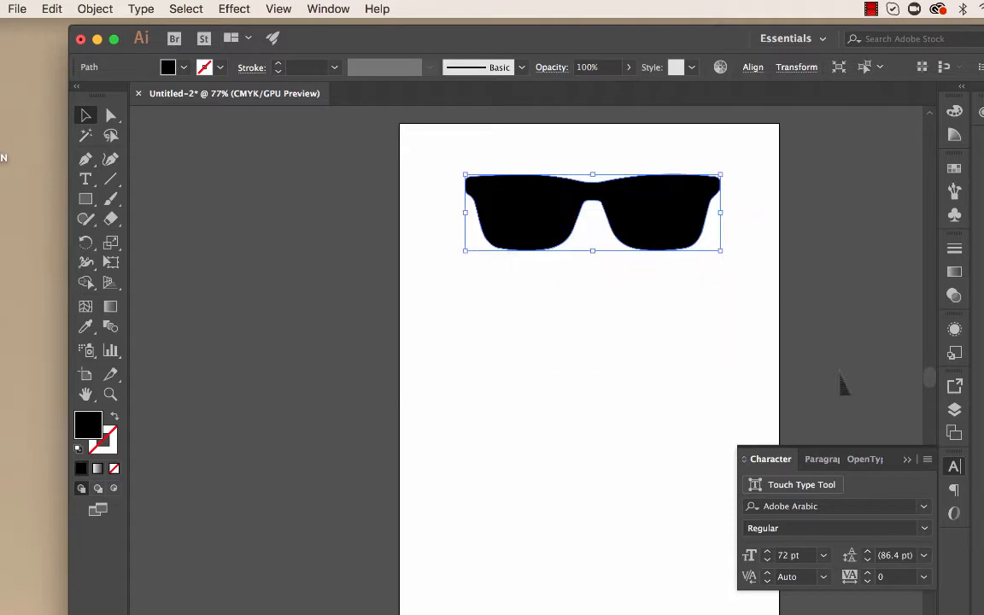
{"action": "left_click", "coordinate": [954, 409]}
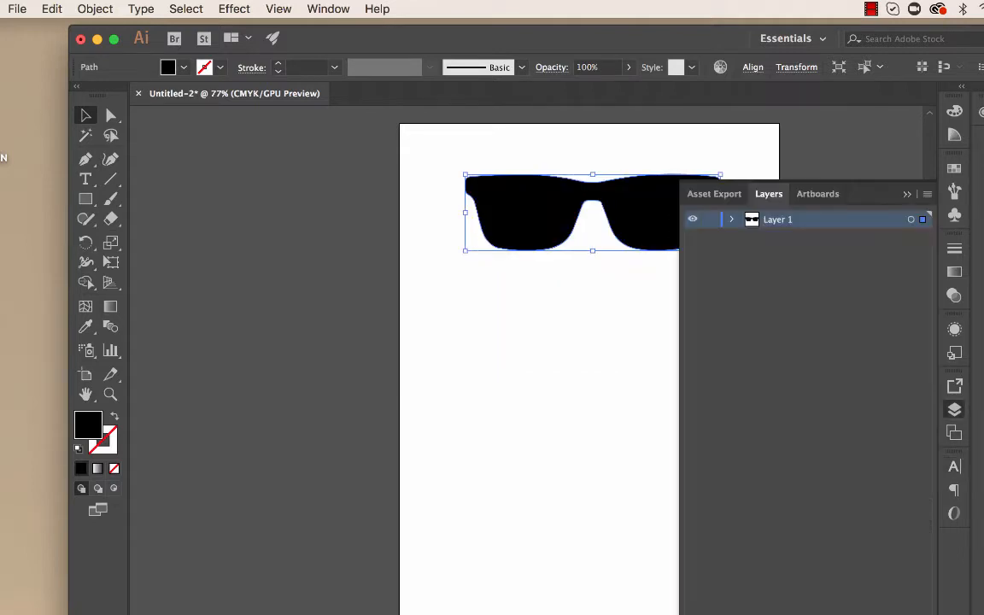
{"action": "left_click", "coordinate": [731, 220]}
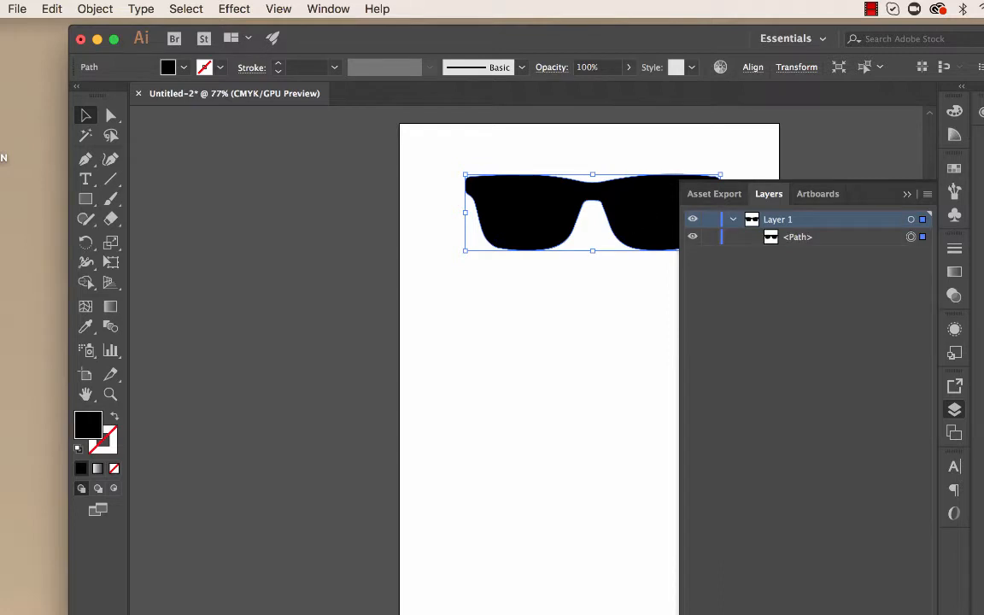
{"action": "left_click", "coordinate": [731, 219]}
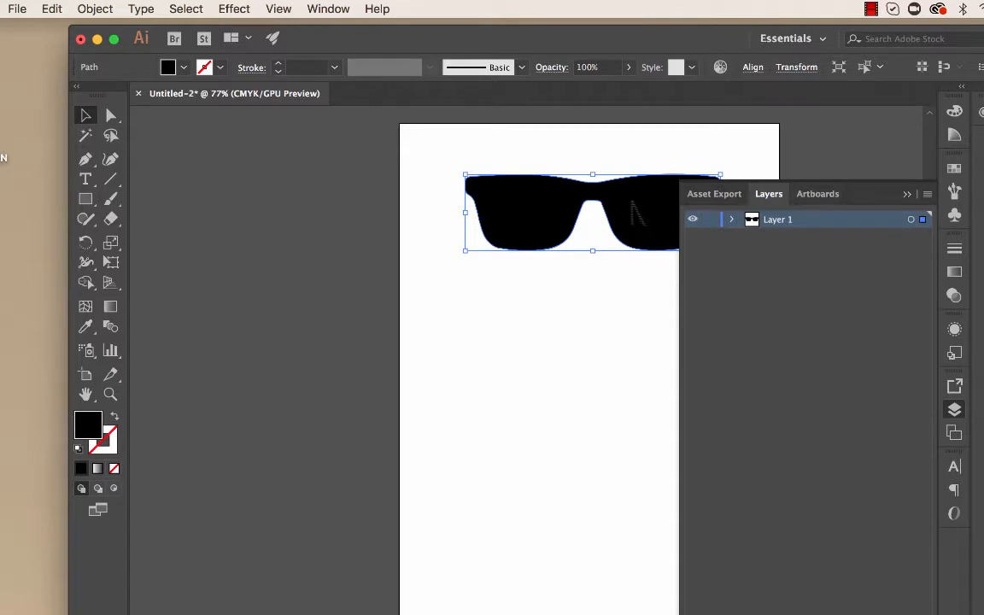
- Reposition the sunglasses in the upper half of the artboard, roughly centered horizontally with space above them
{"action": "left_click_drag", "start_coordinate": [639, 220], "coordinate": [635, 344]}
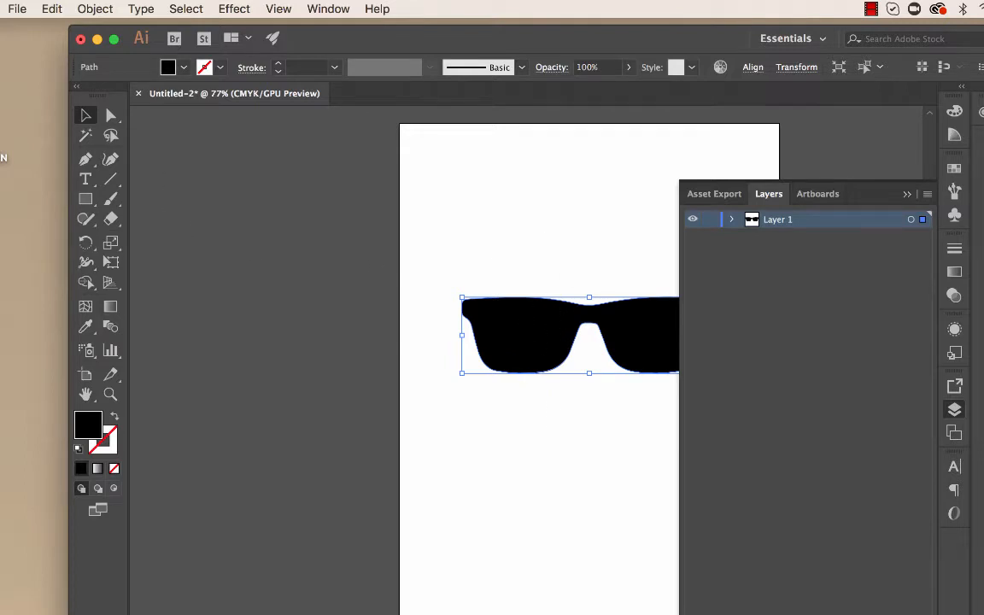
{"action": "left_click", "coordinate": [608, 247]}
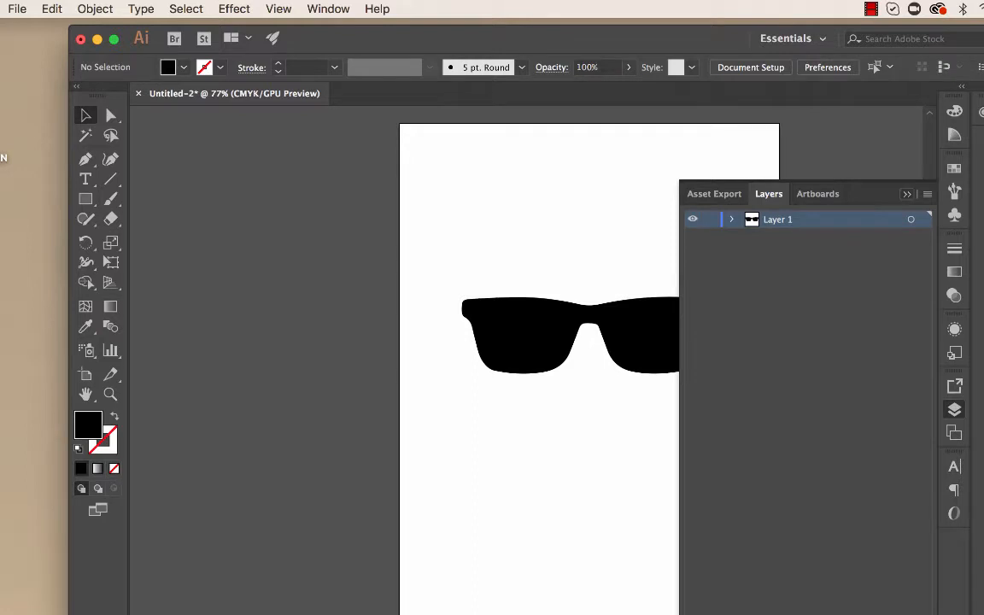
{"action": "left_click_drag", "start_coordinate": [656, 345], "coordinate": [655, 284]}
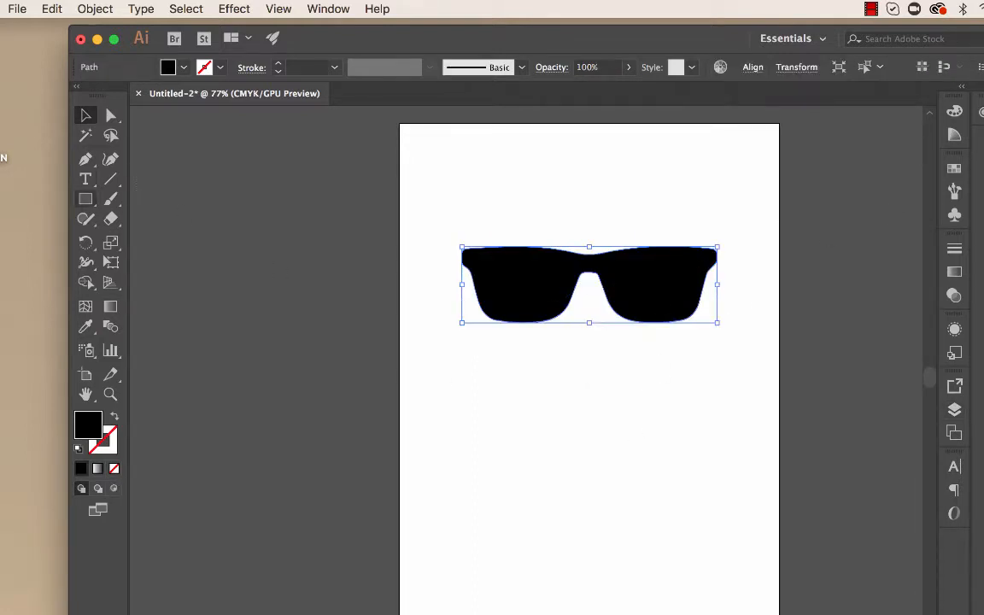
- Add the text "So Cool" and position it centered just above the sunglasses
{"action": "left_click", "coordinate": [85, 178]}
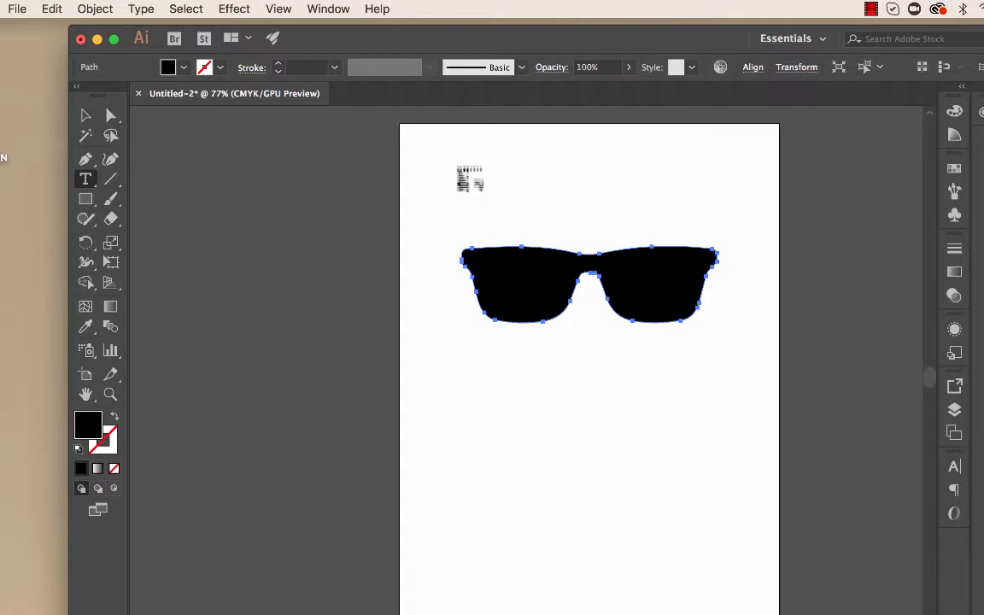
{"action": "left_click", "coordinate": [463, 186]}
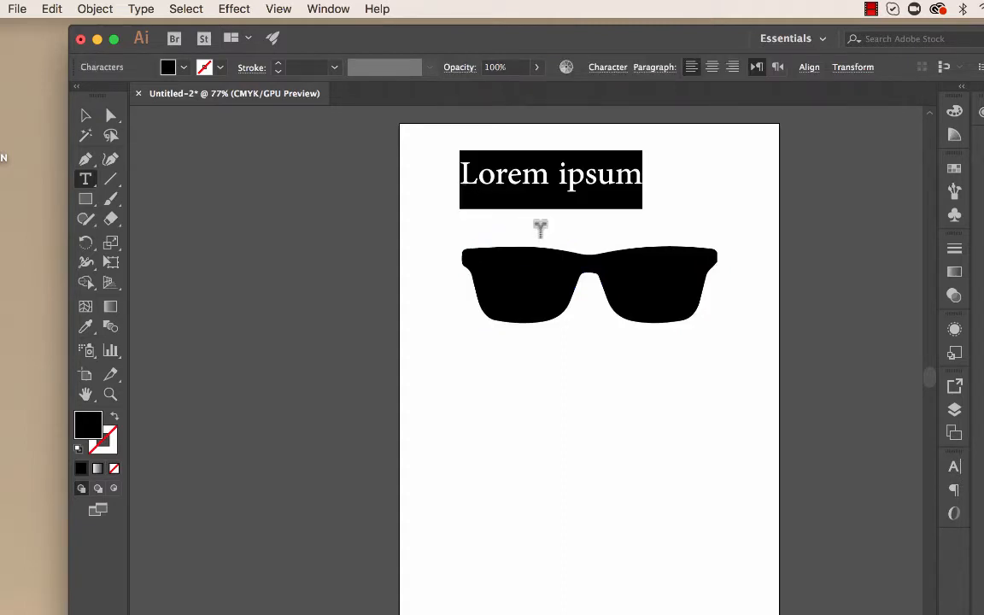
{"action": "type", "text": "So"}
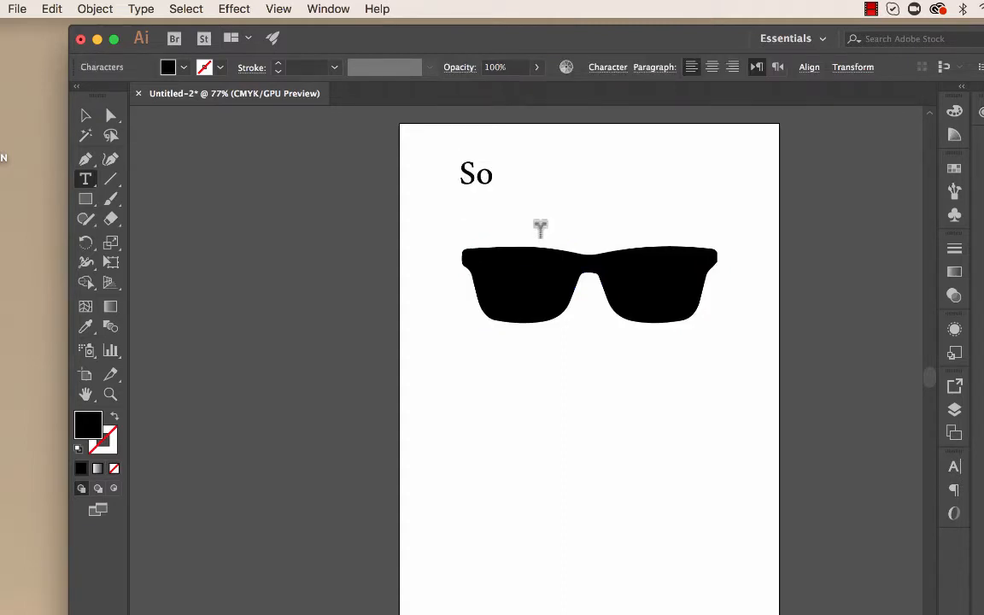
{"action": "type", "text": " Co"}
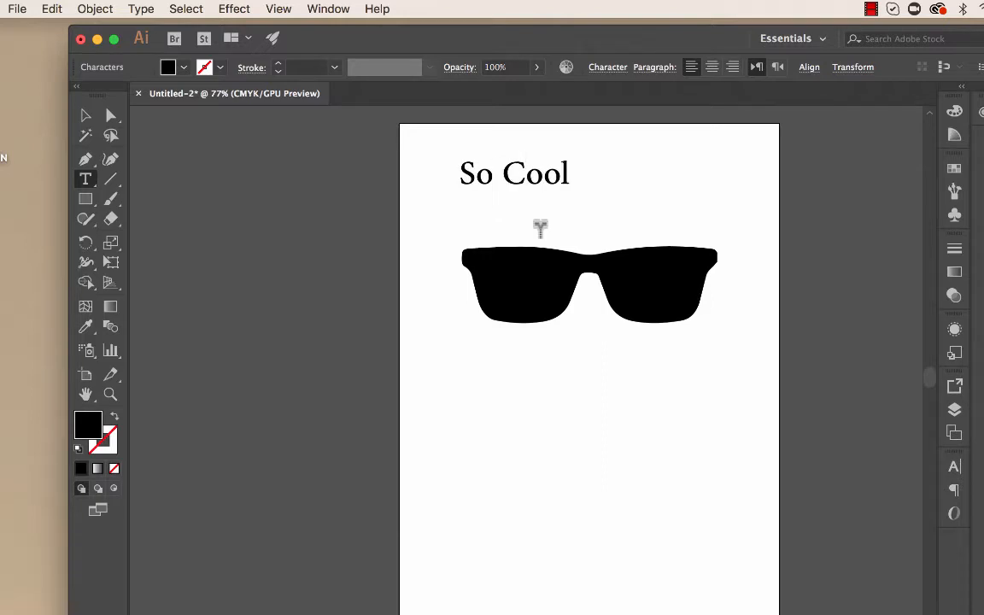
{"action": "type", "text": "ol"}
{"action": "key", "text": "Escape"}
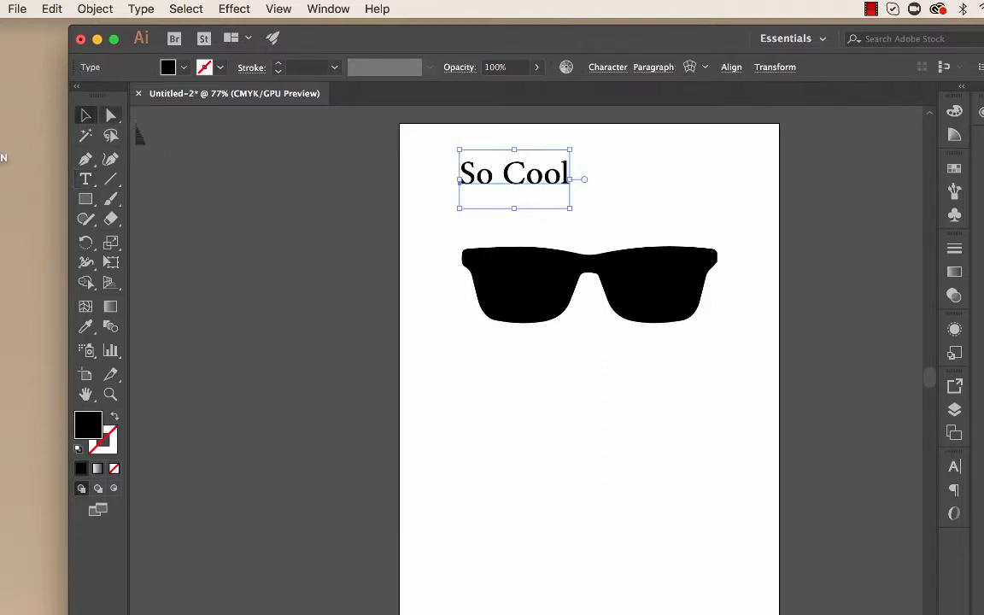
{"action": "left_click_drag", "start_coordinate": [513, 179], "coordinate": [575, 211]}
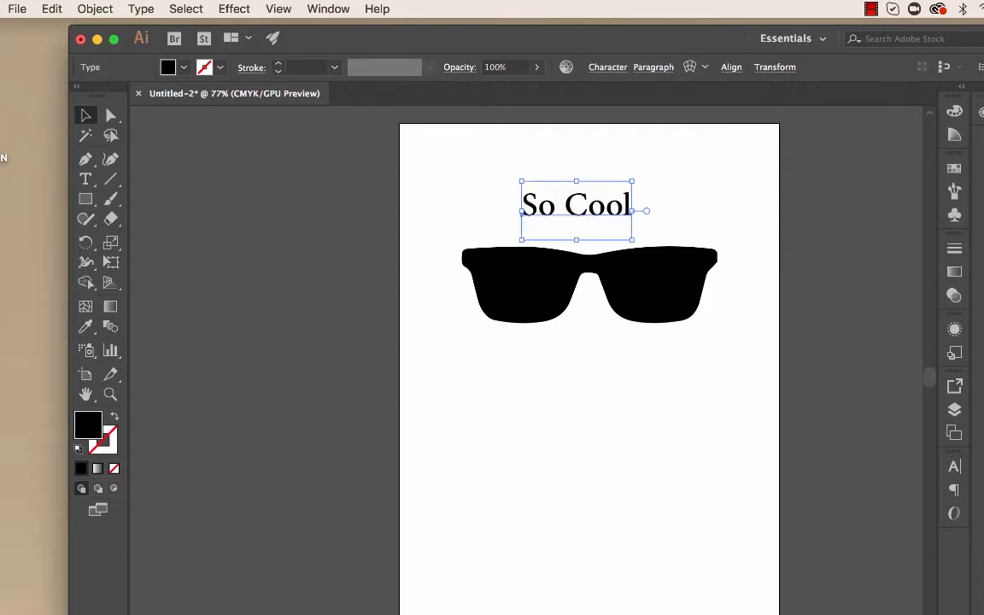
- Change the font of the "So Cool" text to Kefa
{"action": "left_click", "coordinate": [954, 465]}
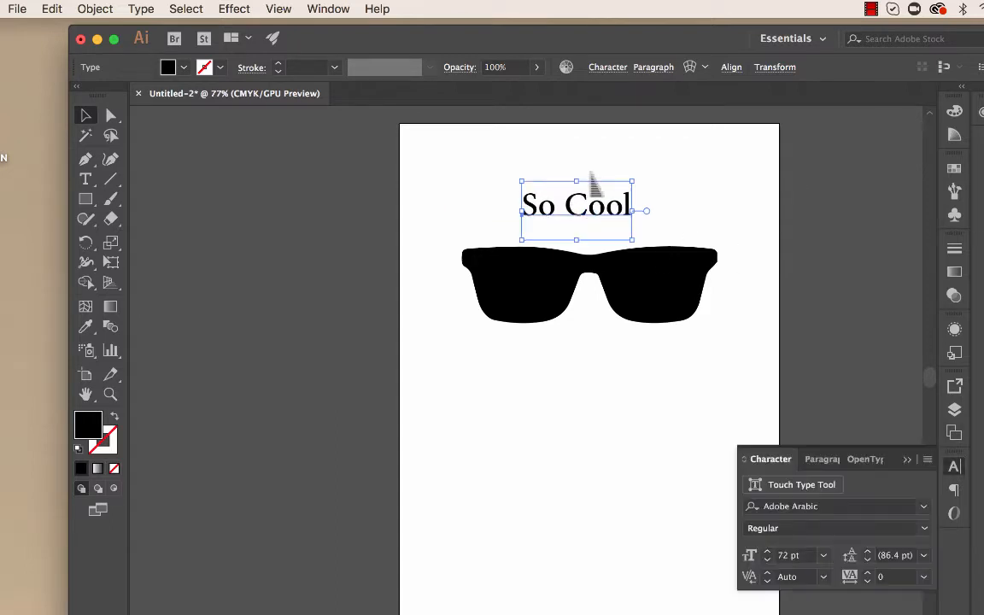
{"action": "double_click", "coordinate": [556, 216]}
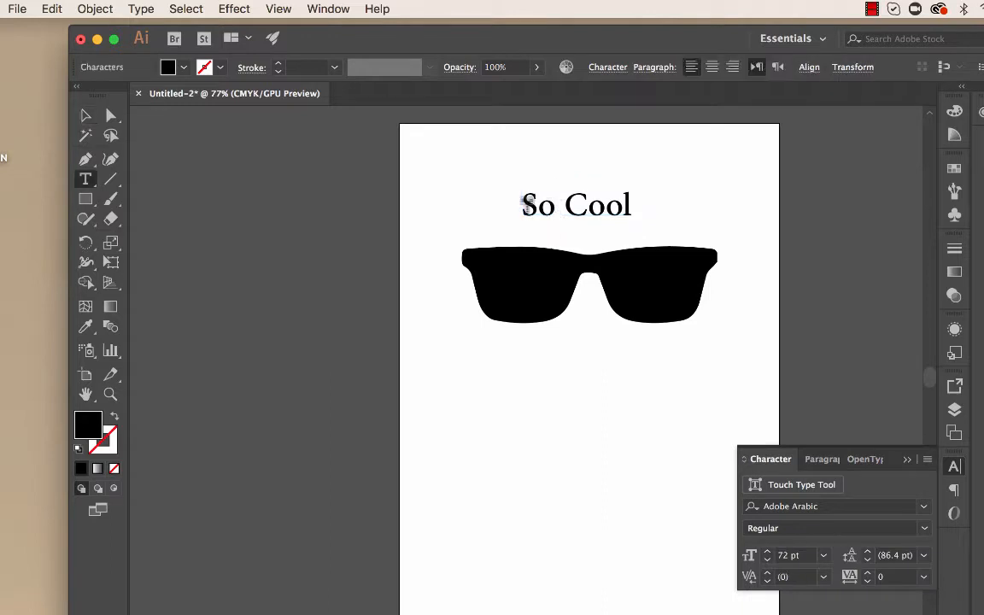
{"action": "key", "text": "super+a"}
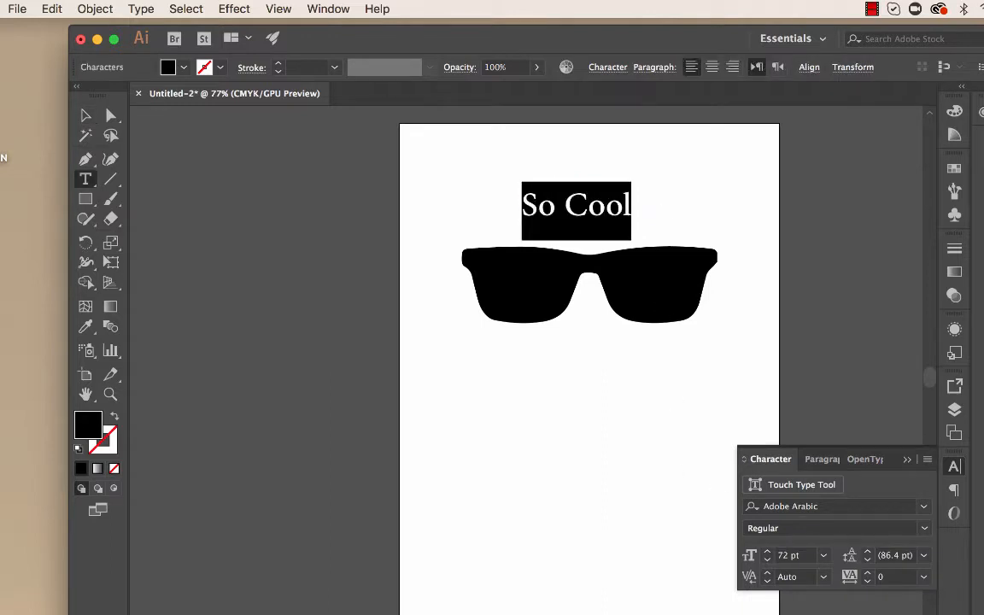
{"action": "left_click", "coordinate": [811, 506]}
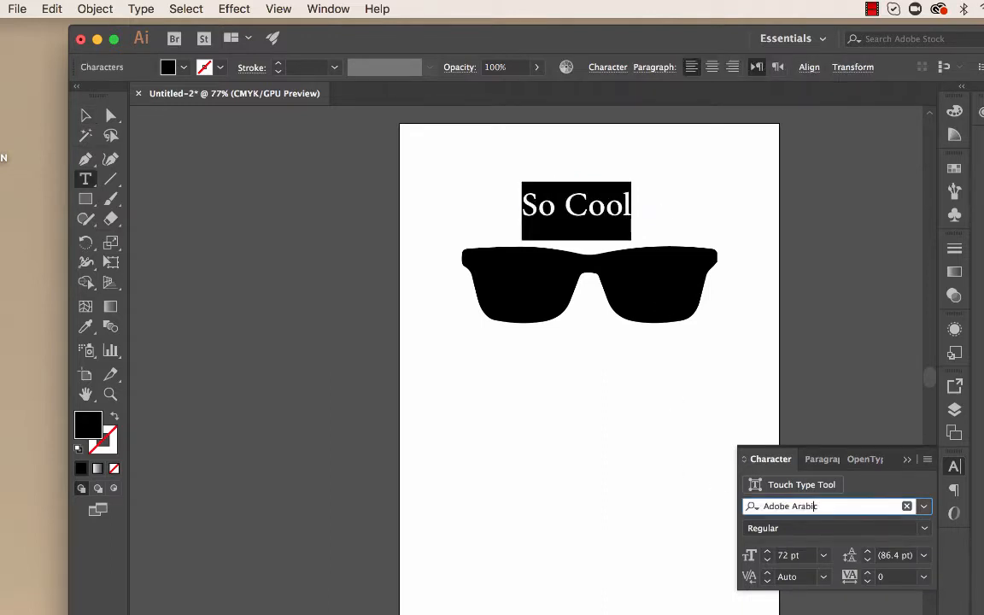
{"action": "left_click", "coordinate": [923, 506]}
{"action": "scroll", "coordinate": [854, 351], "scroll_direction": "down", "scroll_amount": 20}
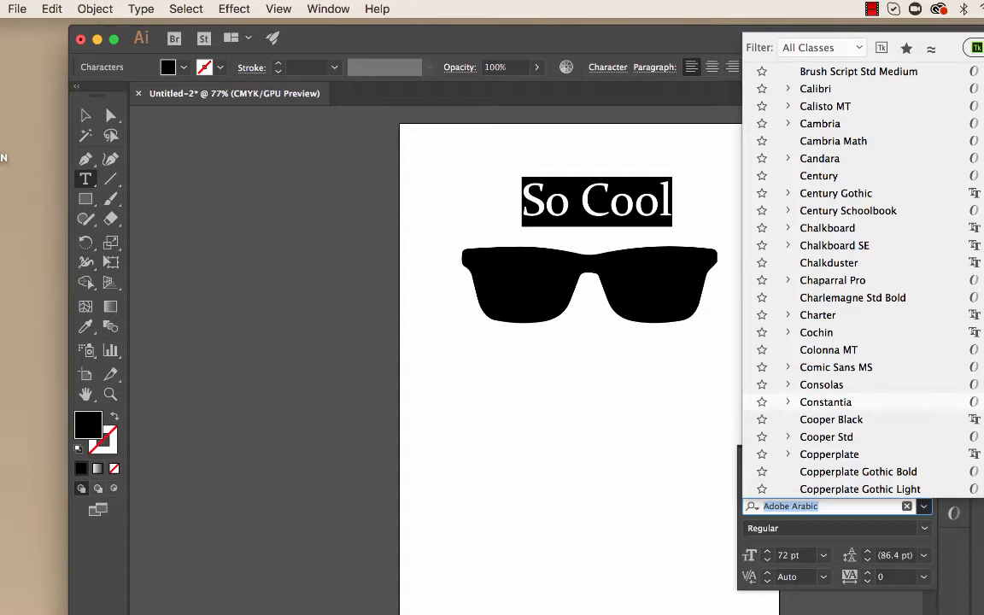
{"action": "scroll", "coordinate": [854, 401], "scroll_direction": "down", "scroll_amount": 20}
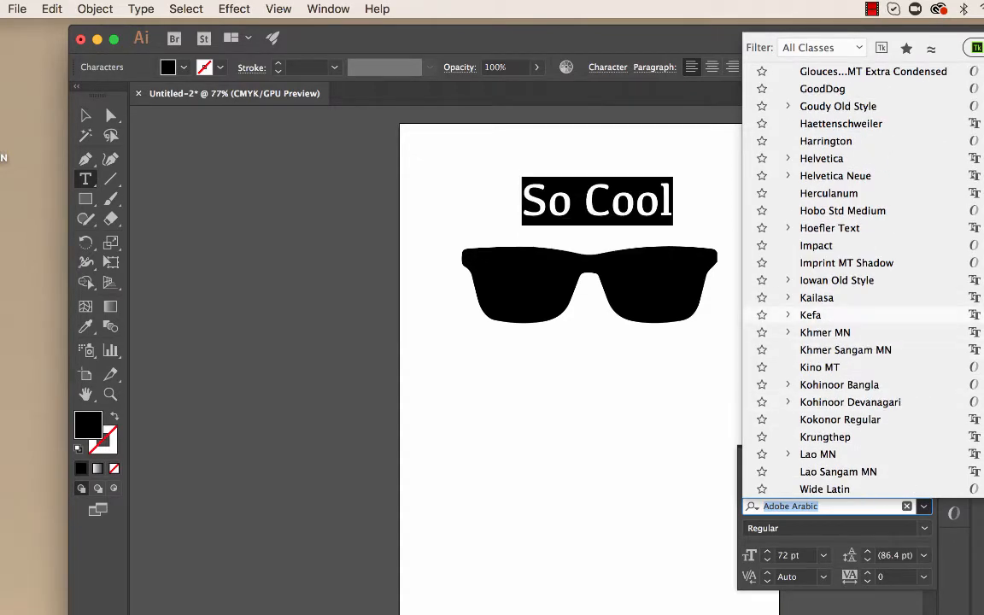
{"action": "left_click", "coordinate": [810, 314]}
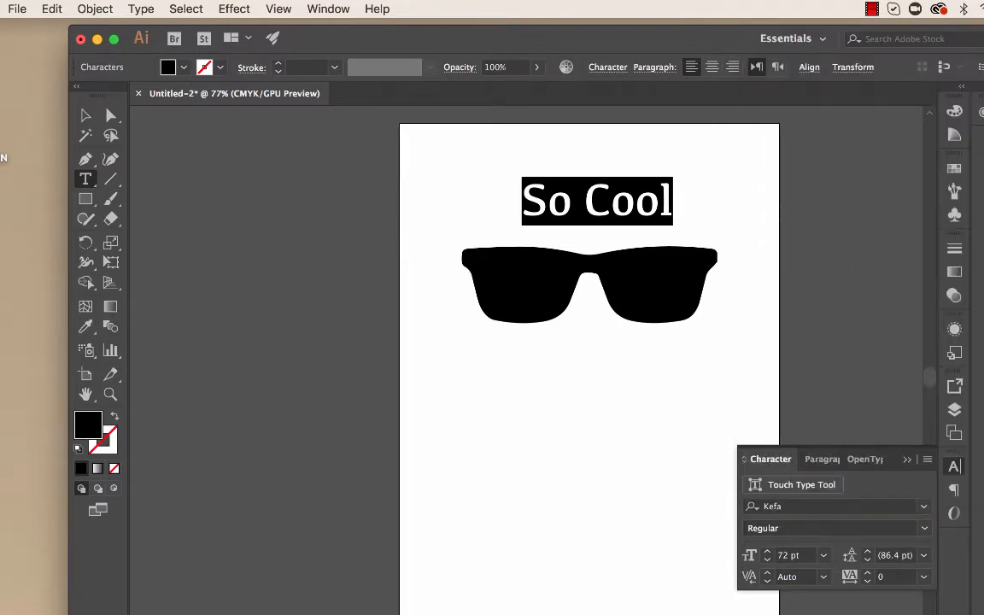
- Set the font size of the "So Cool" text to 150 pt
{"action": "left_click", "coordinate": [824, 555]}
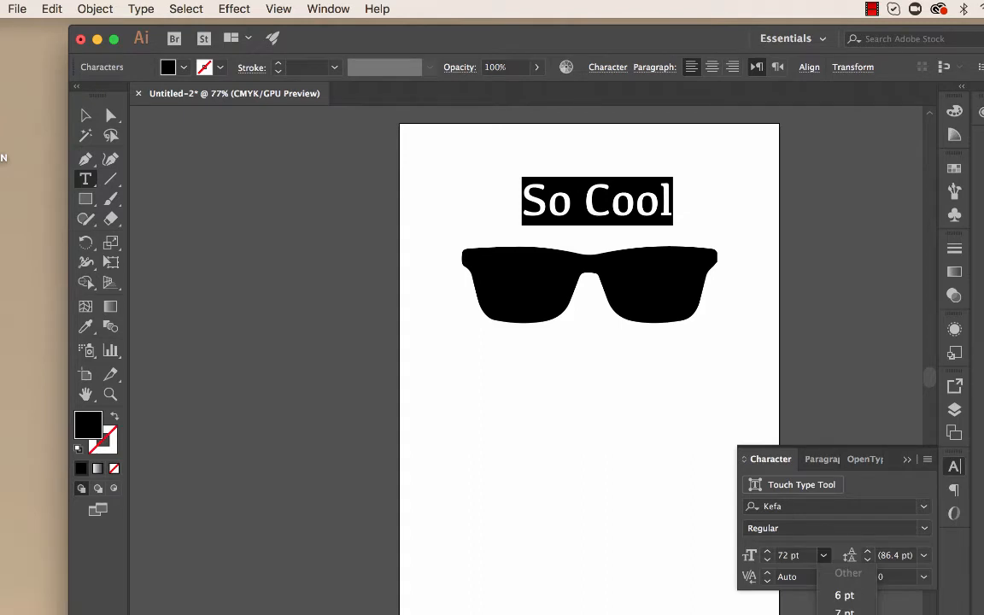
{"action": "left_click", "coordinate": [799, 555]}
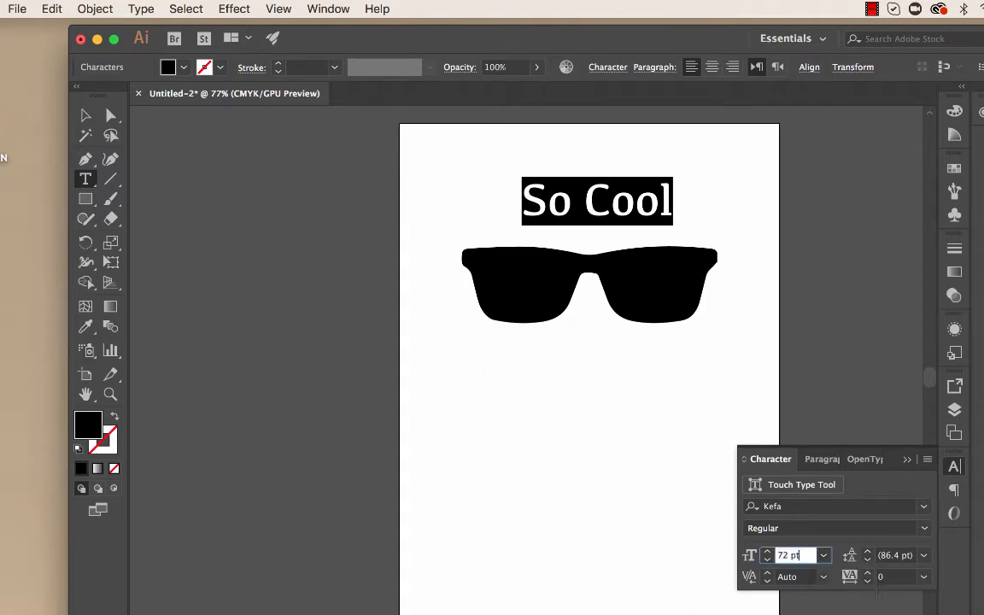
{"action": "key", "text": "Return"}
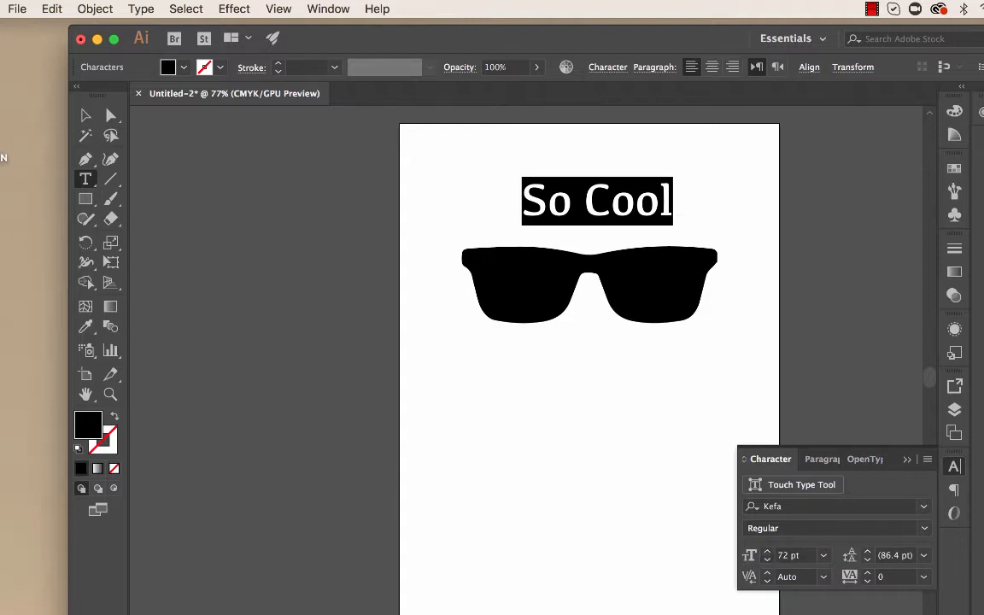
{"action": "left_click", "coordinate": [749, 555]}
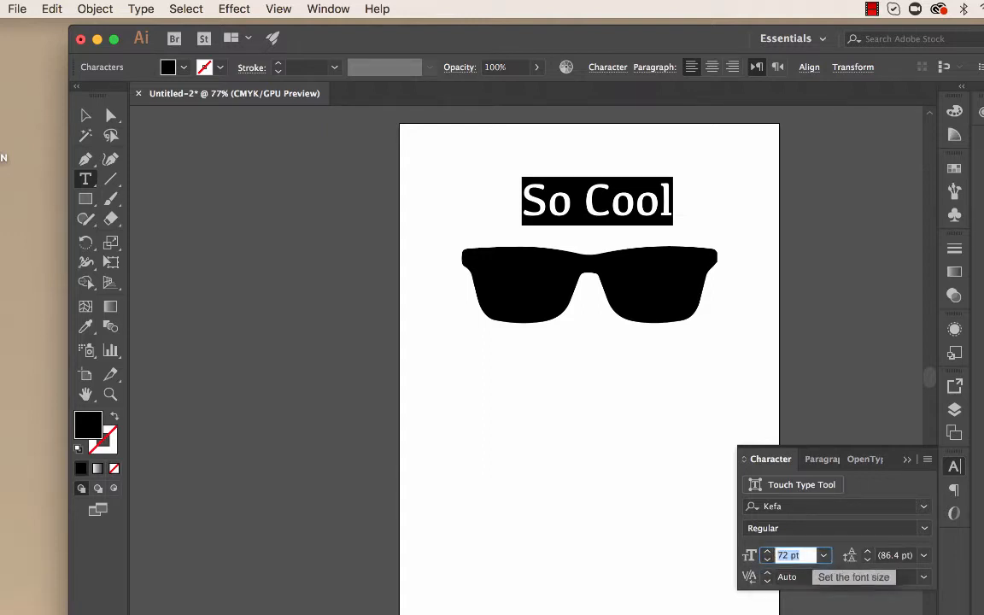
{"action": "left_click", "coordinate": [788, 555]}
{"action": "type", "text": "150"}
{"action": "key", "text": "Return"}
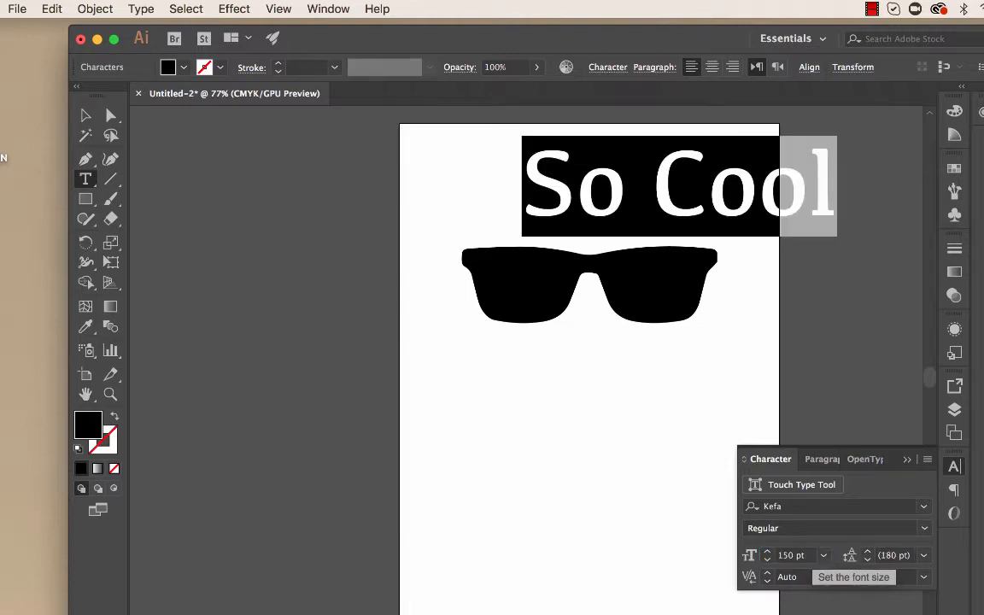
- Move the enlarged "So Cool" text back within the artboard, directly above the sunglasses
{"action": "left_click", "coordinate": [85, 115]}
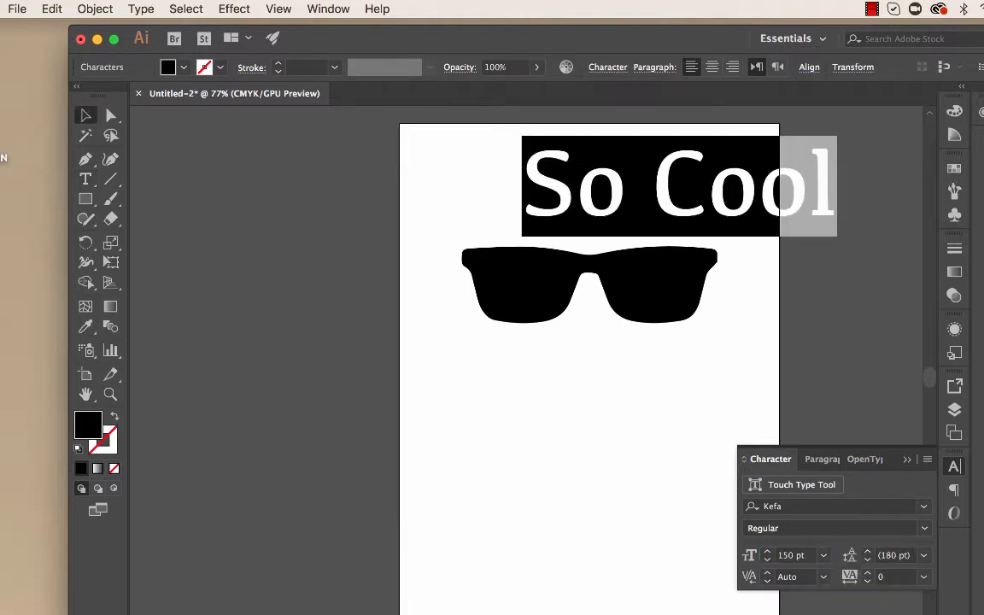
{"action": "left_click_drag", "start_coordinate": [677, 188], "coordinate": [516, 228]}
{"action": "left_click", "coordinate": [630, 394]}
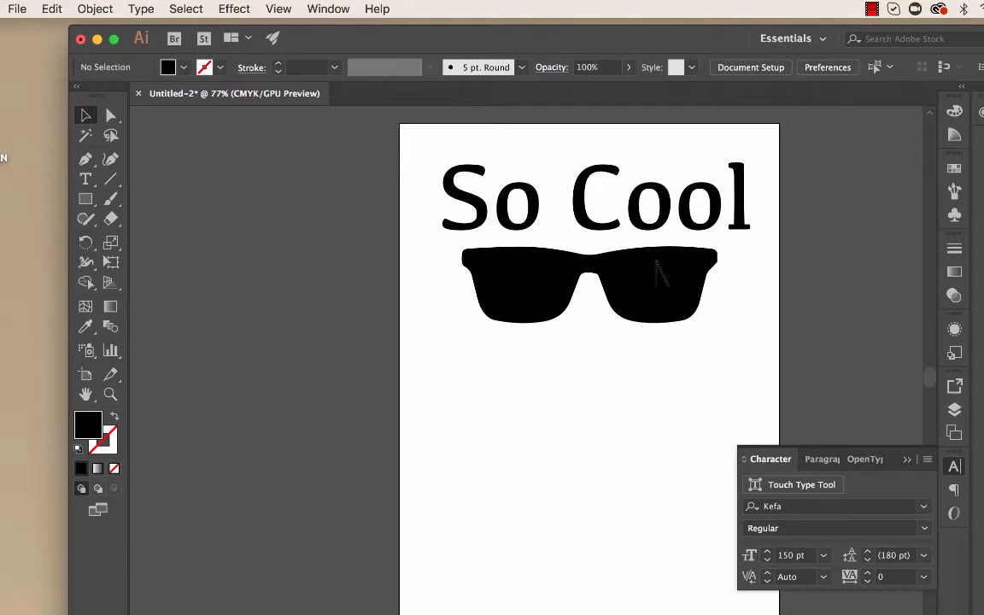
- Set the font size of the whole "So Cool" text to 130 pt
{"action": "left_click", "coordinate": [634, 222]}
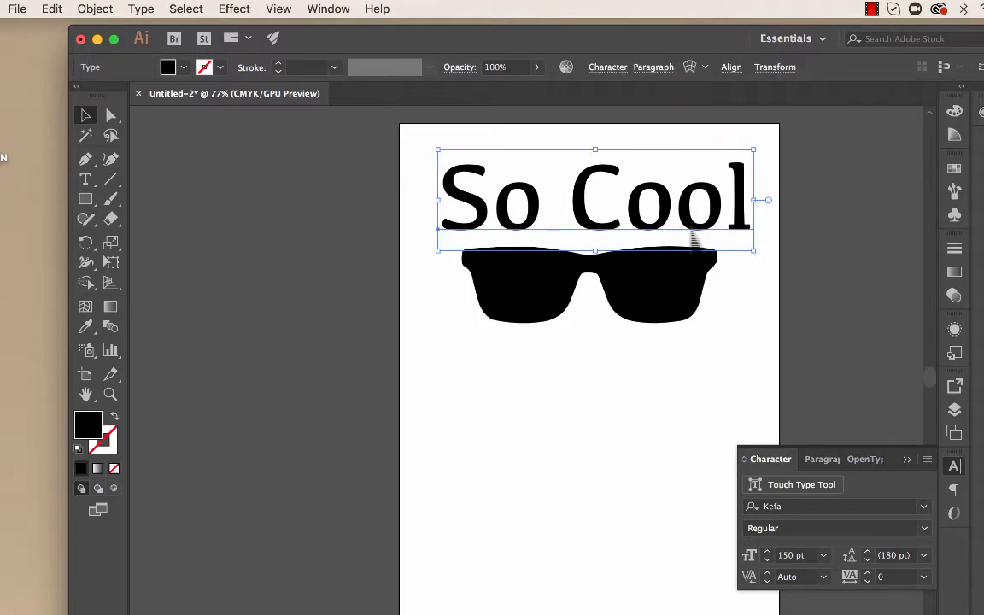
{"action": "key", "text": "shift+t"}
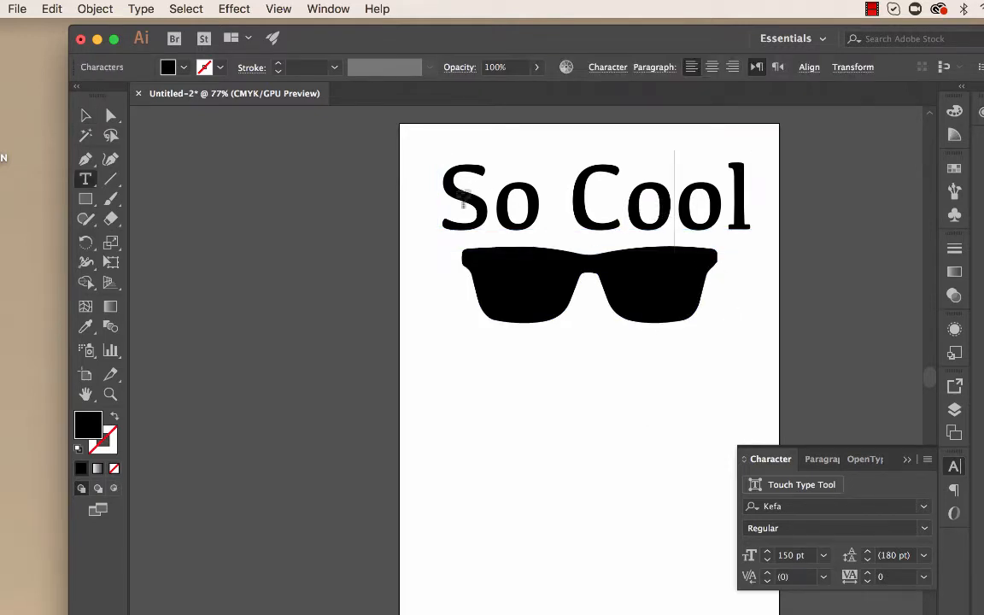
{"action": "left_click_drag", "start_coordinate": [403, 177], "coordinate": [762, 198]}
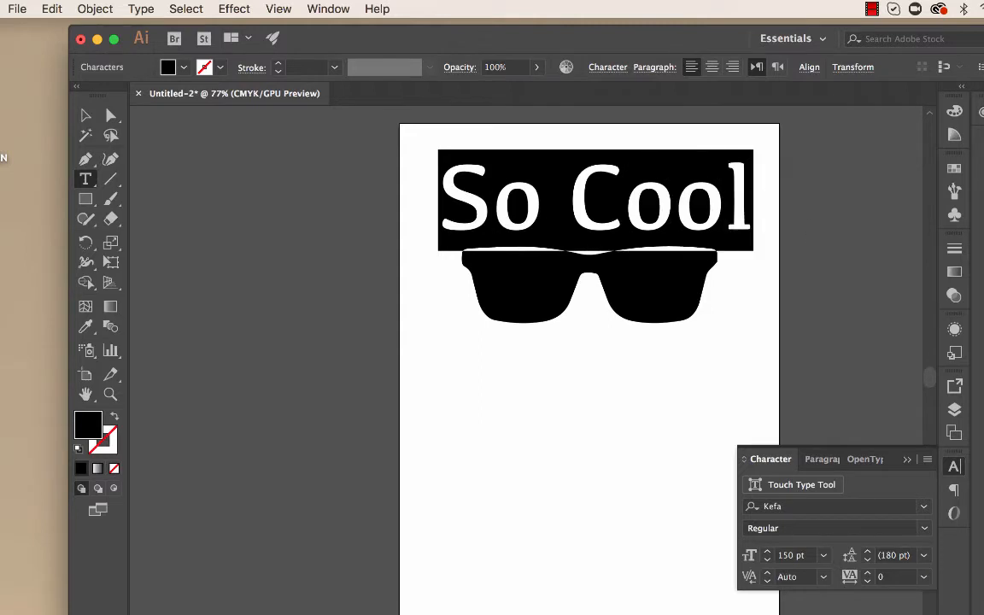
{"action": "left_click", "coordinate": [823, 555]}
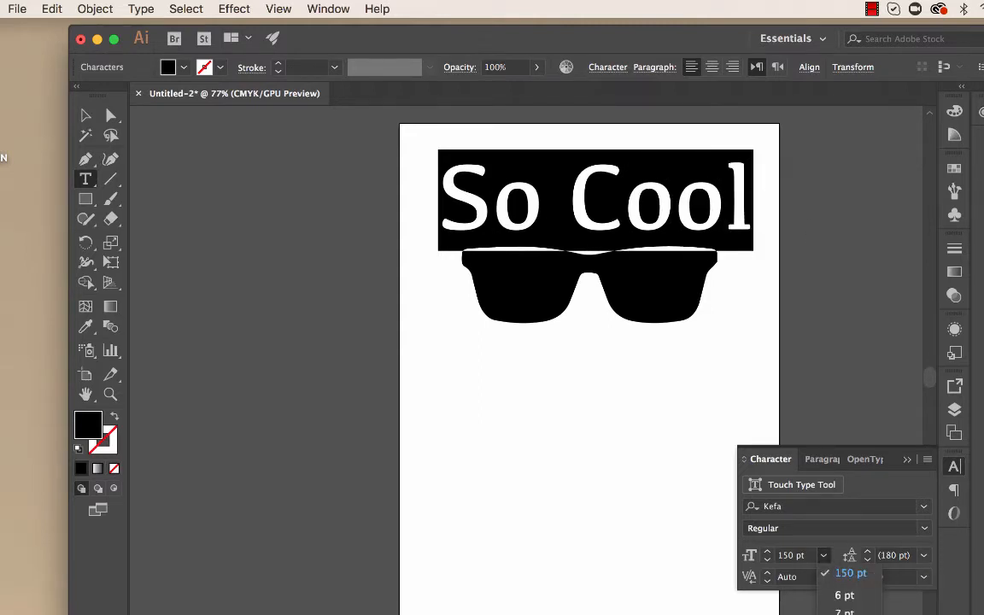
{"action": "left_click", "coordinate": [788, 555]}
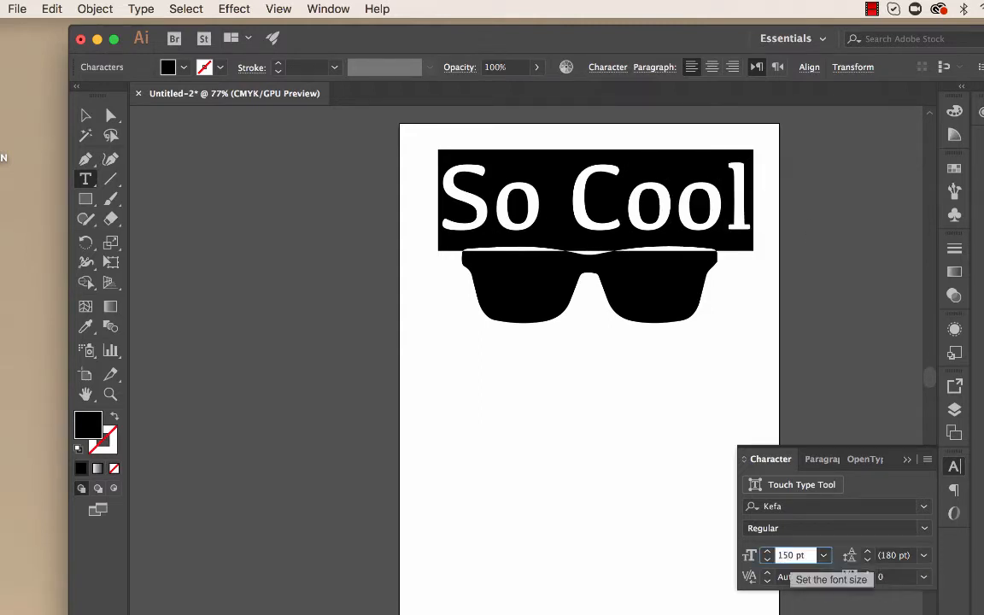
{"action": "key", "text": "Return"}
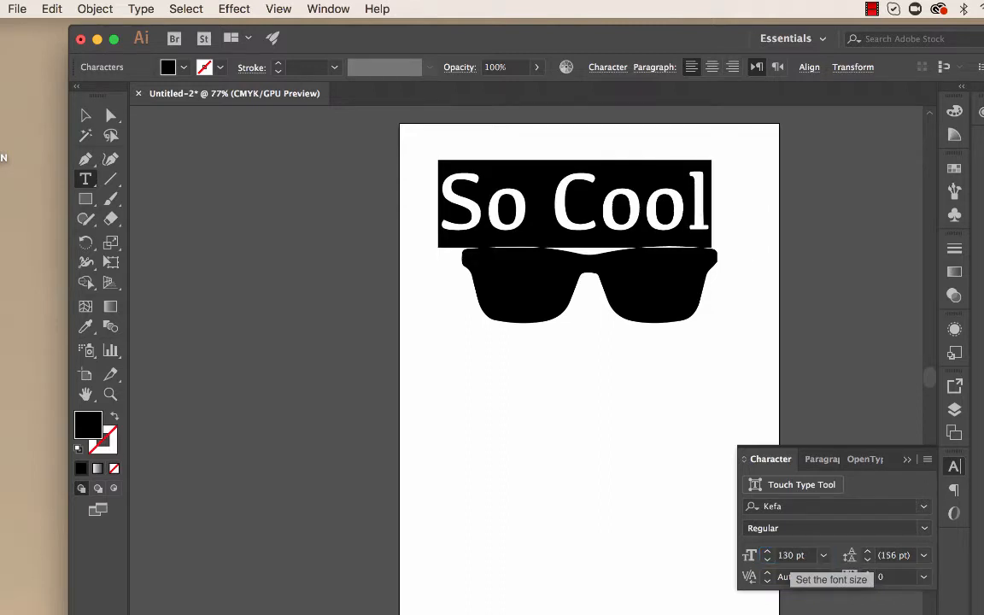
- Shift the "So Cool" text slightly so it sits centered above the sunglasses, and deselect it
{"action": "key", "text": "Escape"}
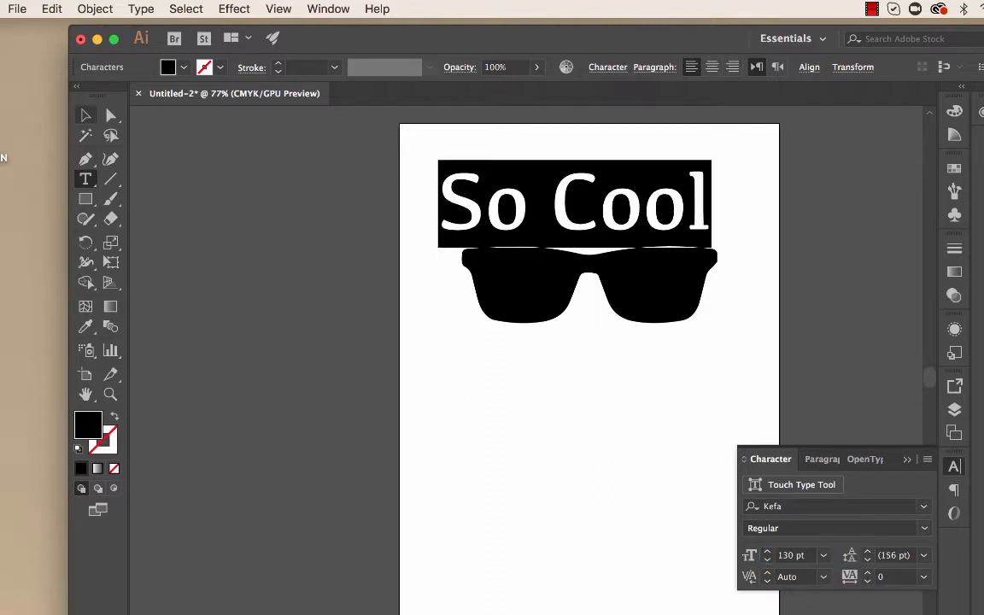
{"action": "mouse_move", "coordinate": [566, 220]}
{"action": "left_mouse_down"}
{"action": "mouse_move", "coordinate": [588, 220]}
{"action": "mouse_move", "coordinate": [580, 225]}
{"action": "left_mouse_up"}
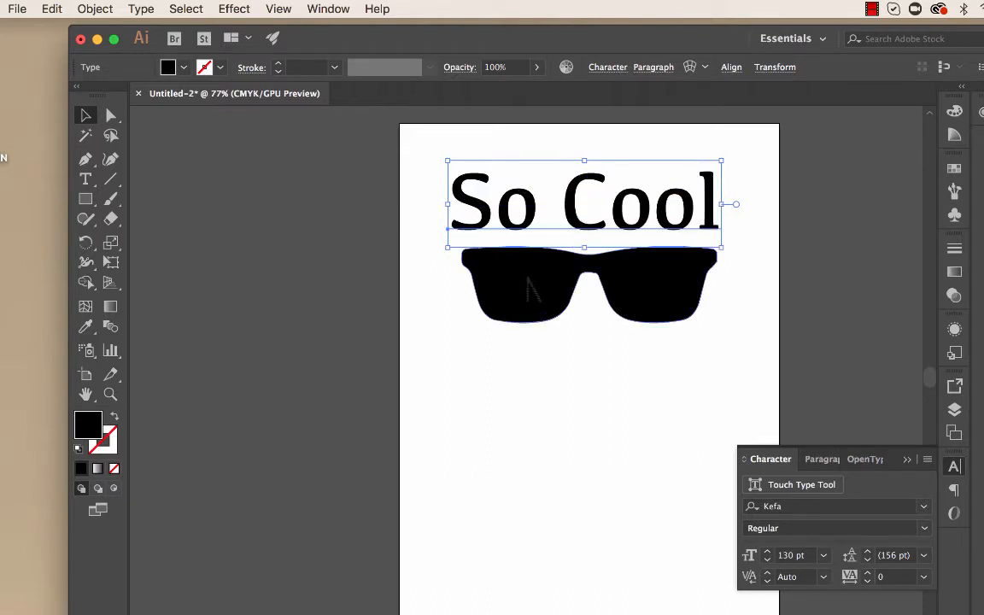
{"action": "left_click", "coordinate": [736, 325]}
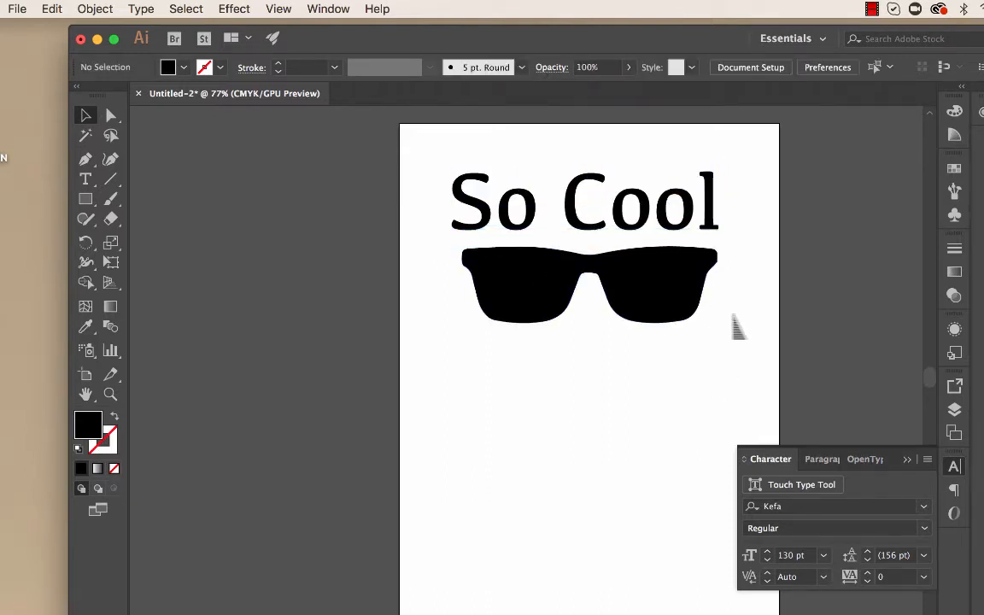
- Convert the "So Cool" text to outlines
{"action": "left_click", "coordinate": [578, 209]}
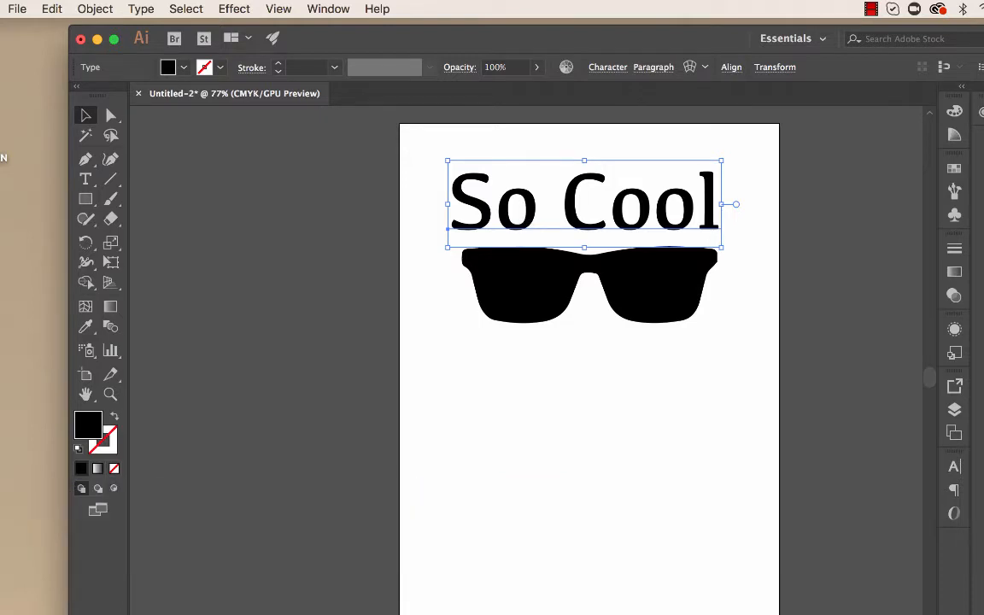
{"action": "left_click", "coordinate": [141, 9]}
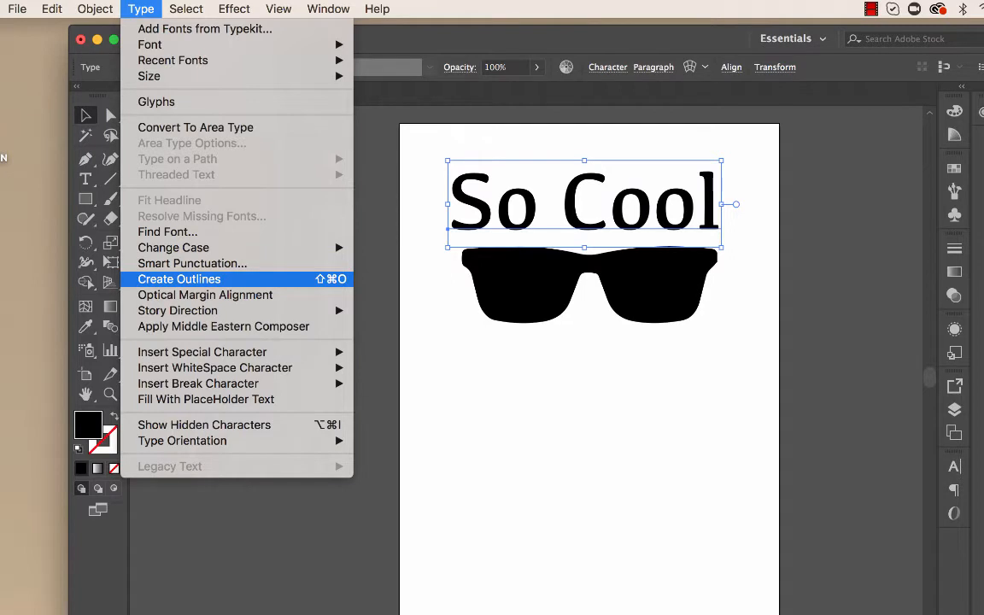
{"action": "left_click", "coordinate": [190, 280]}
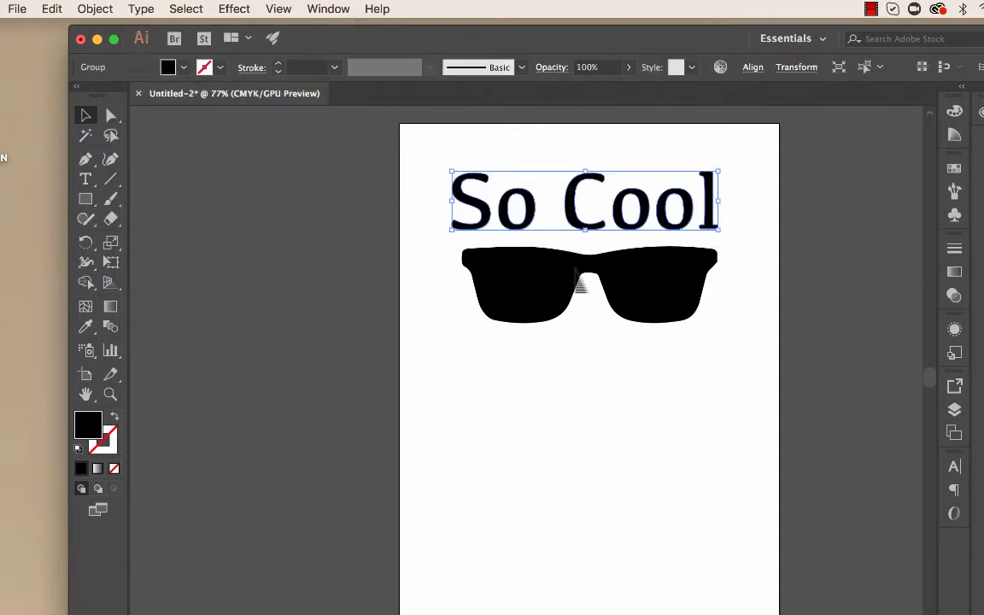
{"action": "left_click", "coordinate": [598, 388]}
- Ungroup the outlined "So Cool" lettering into individual letter shapes
{"action": "left_click", "coordinate": [589, 228]}
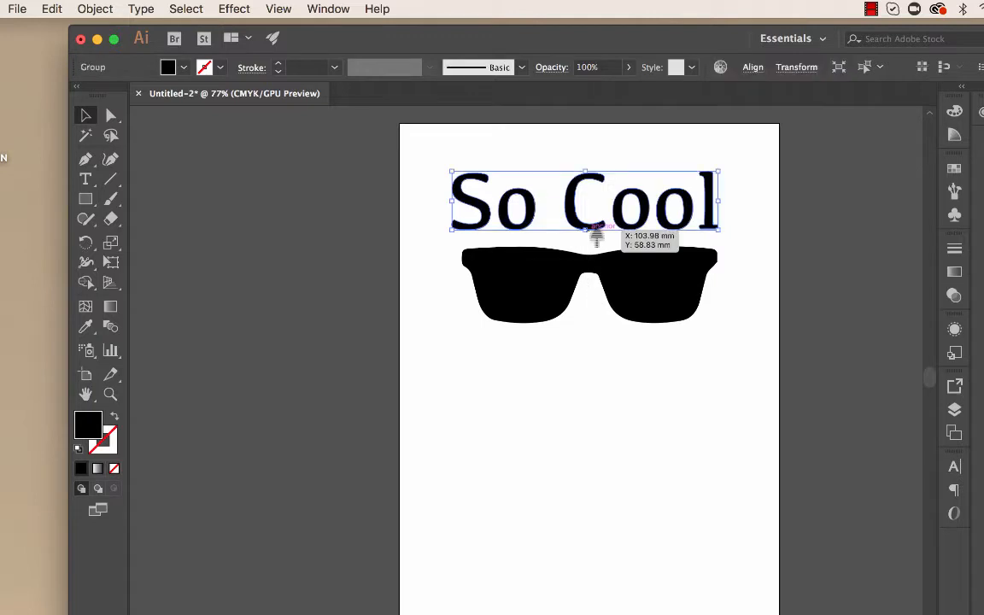
{"action": "left_click", "coordinate": [95, 8]}
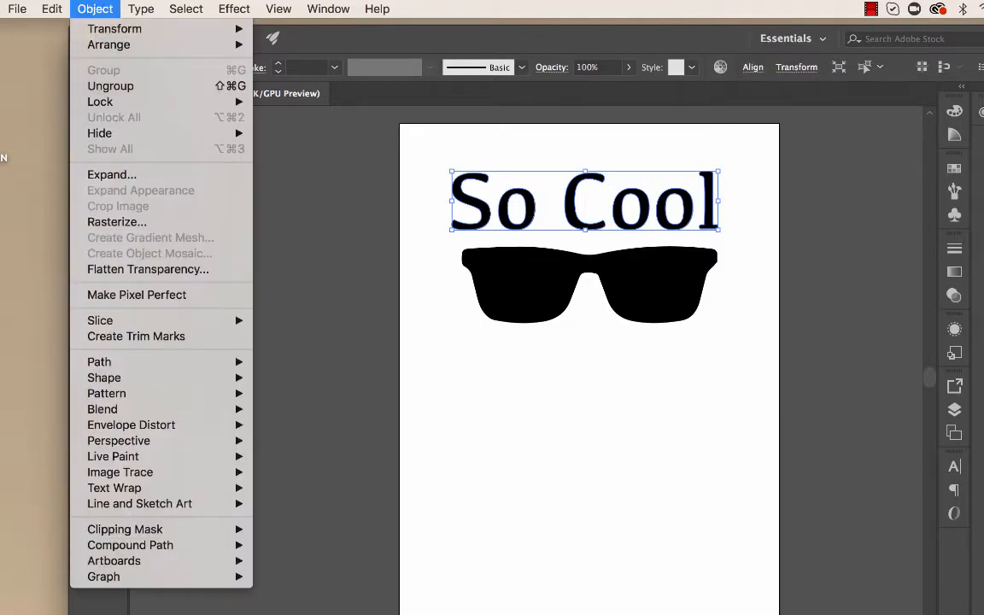
{"action": "left_click", "coordinate": [110, 85]}
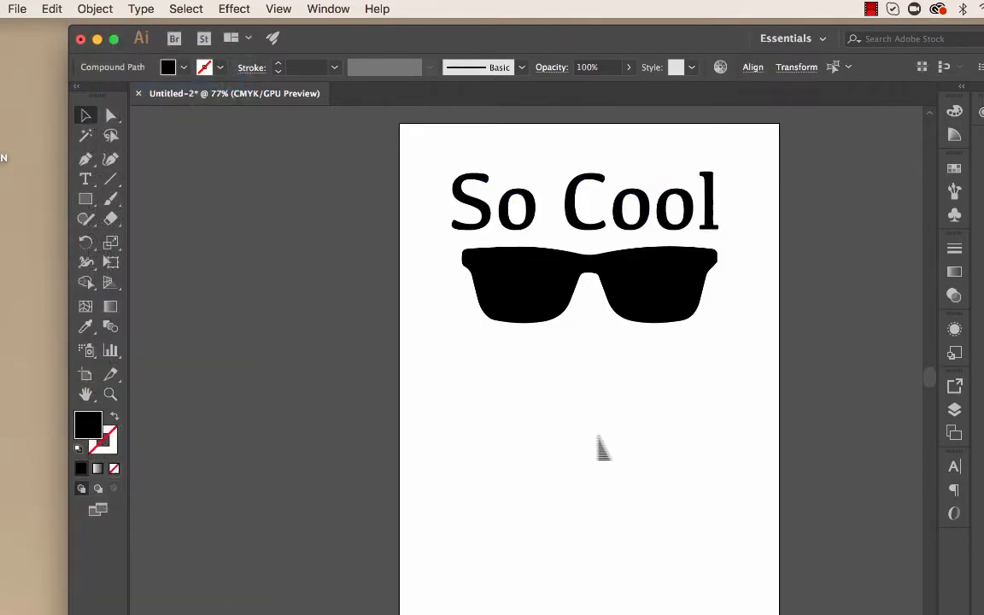
{"action": "left_click", "coordinate": [598, 437]}
- Check the outlined letters individually on the artboard and examine their paths within Layer 1
{"action": "left_click", "coordinate": [576, 206]}
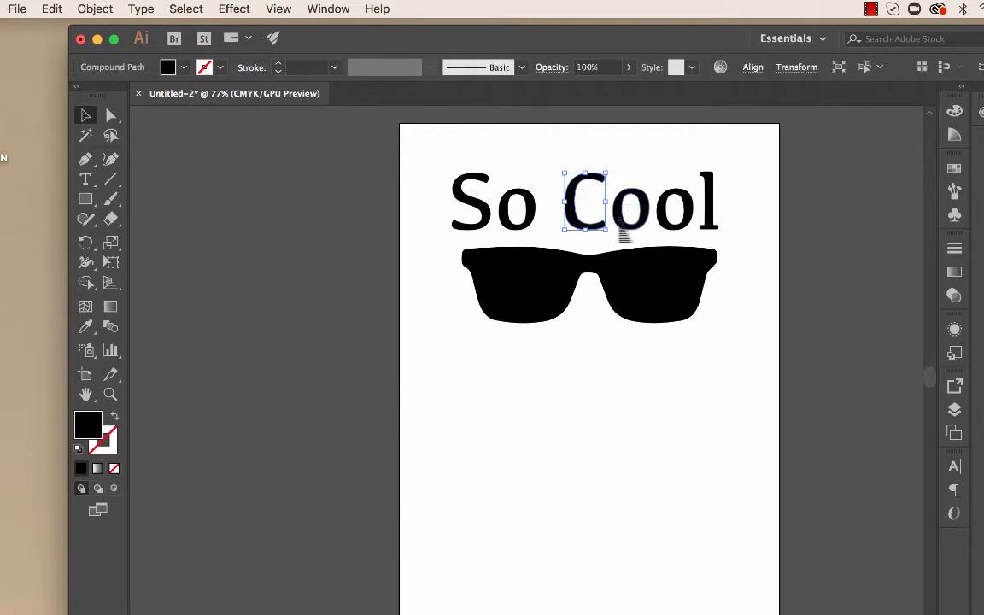
{"action": "left_click", "coordinate": [630, 209]}
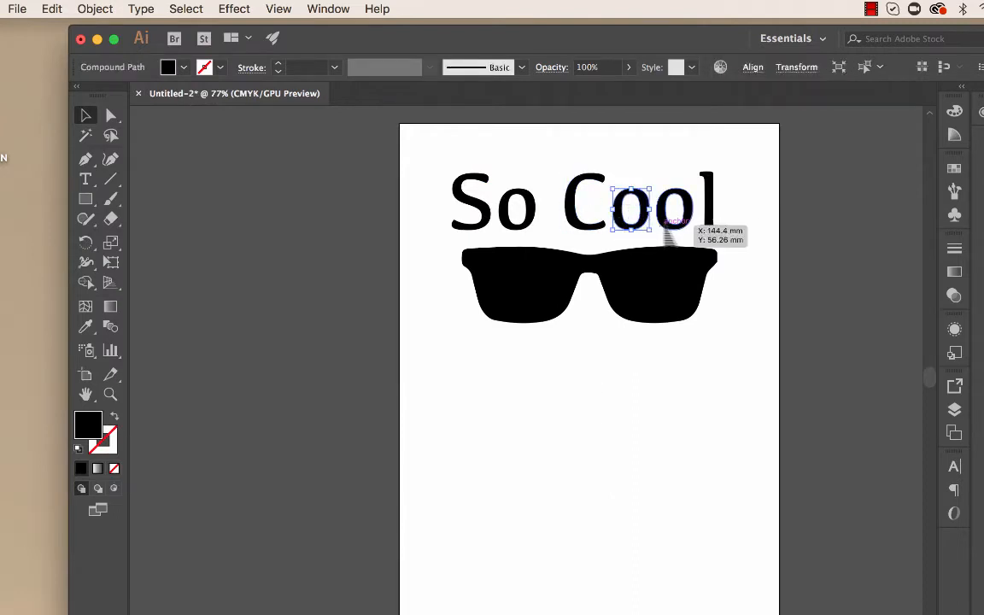
{"action": "left_click", "coordinate": [709, 214]}
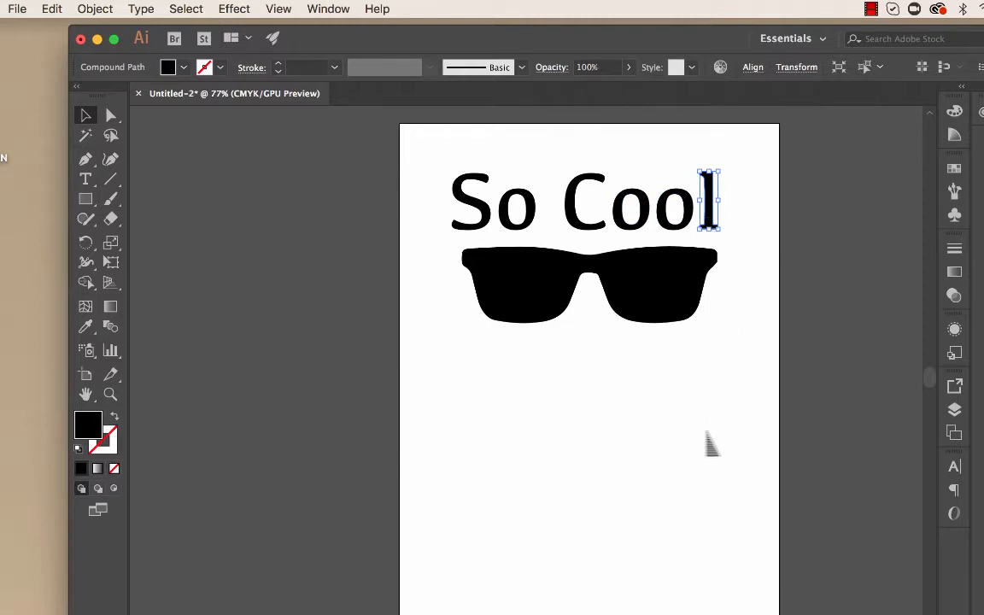
{"action": "left_click", "coordinate": [466, 205]}
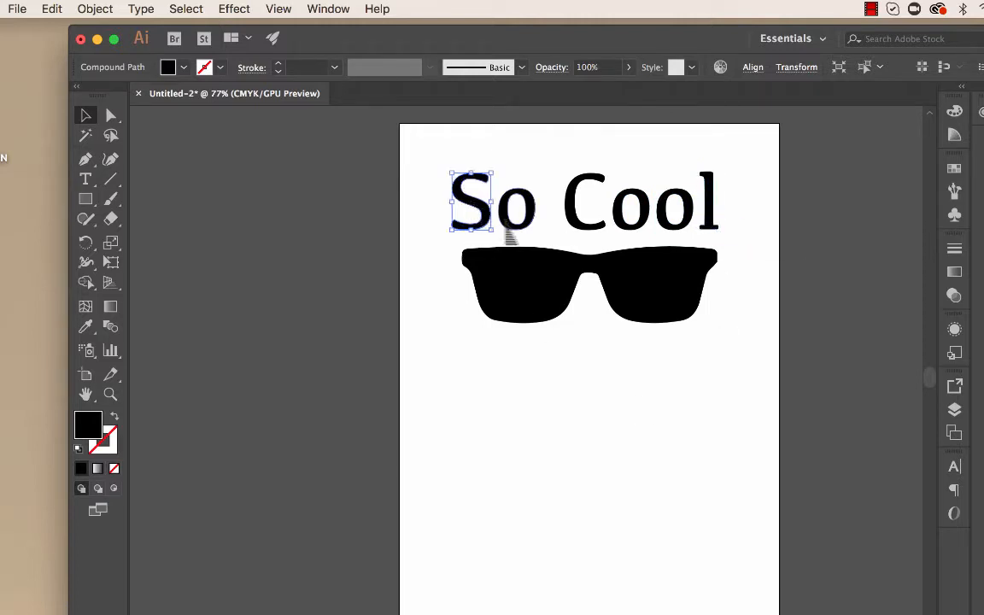
{"action": "left_click", "coordinate": [513, 205]}
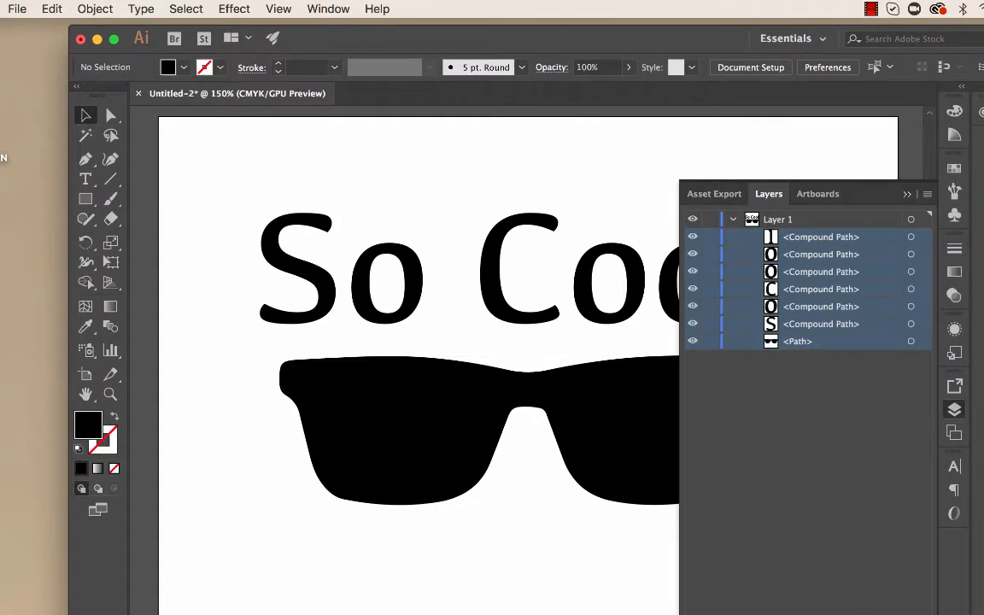
{"action": "left_click", "coordinate": [806, 427]}
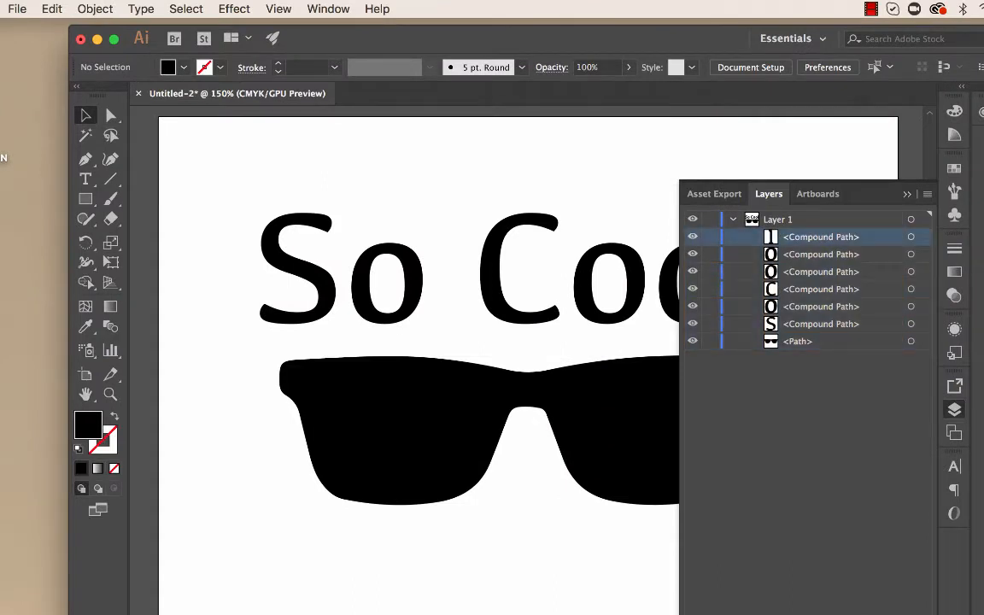
{"action": "left_click", "coordinate": [821, 324]}
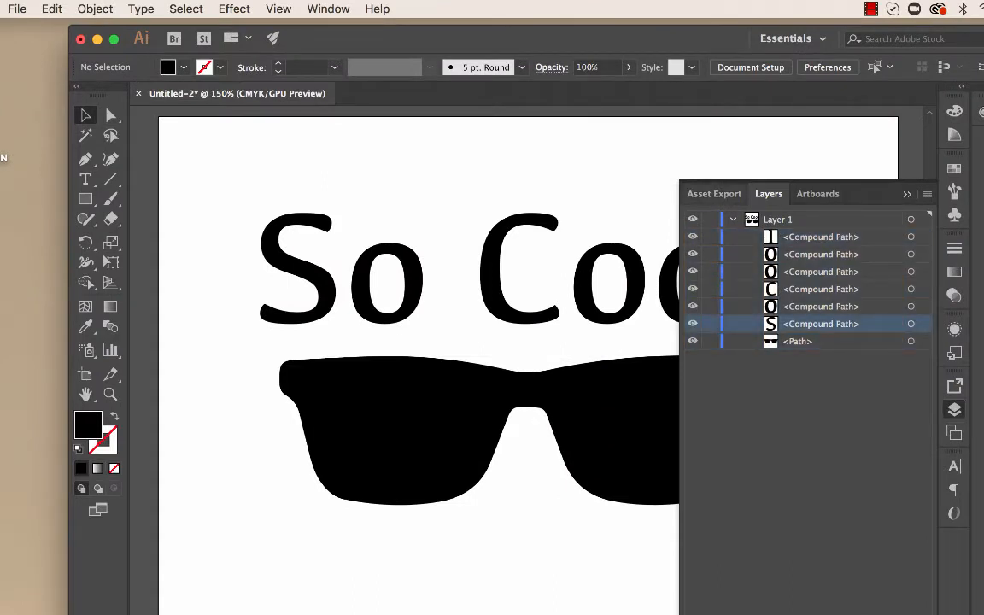
{"action": "left_click", "coordinate": [907, 194]}
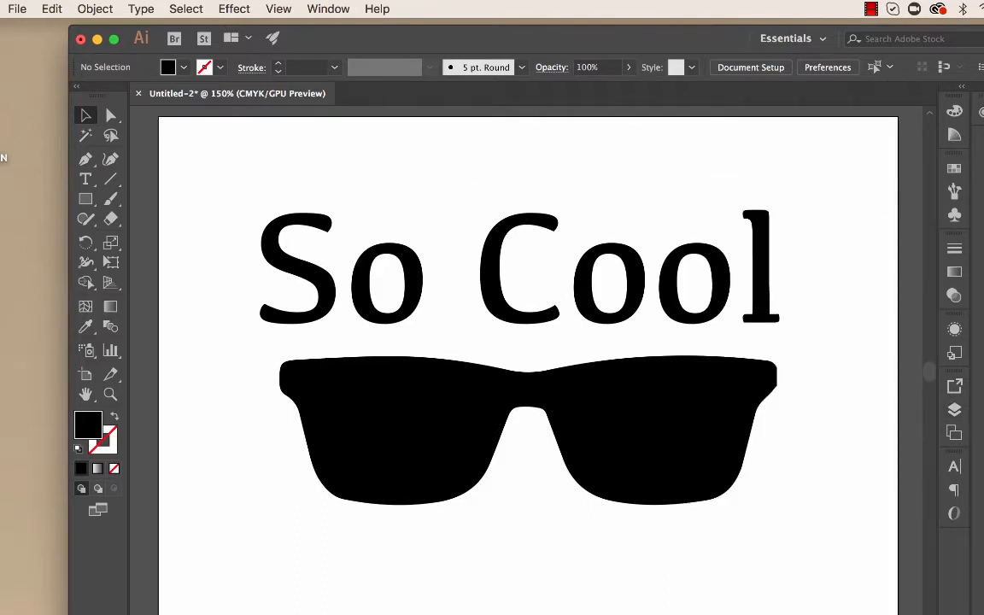
- Save the artwork as soCoolLogo.ai in the SoCool_logo folder, using the Adobe Illustrator (ai) format
{"action": "left_click", "coordinate": [17, 9]}
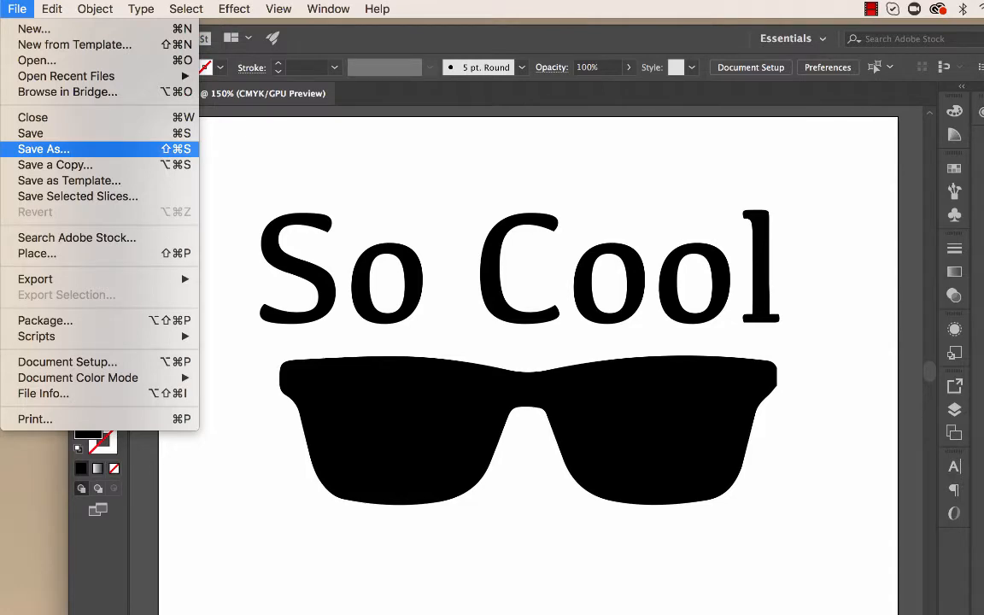
{"action": "key", "text": "Return"}
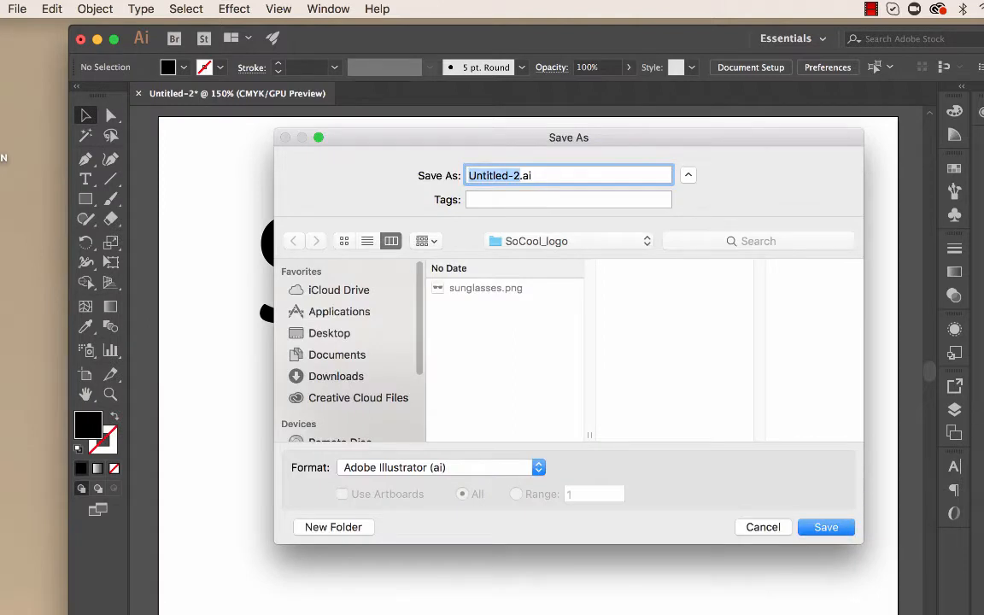
{"action": "type", "text": "so"}
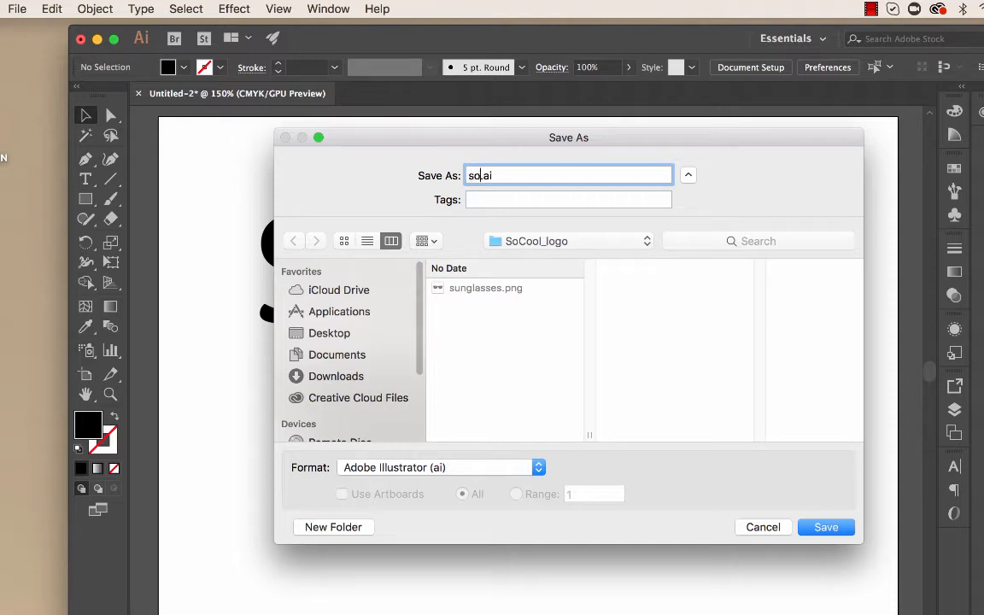
{"action": "type", "text": "CoolLogo"}
{"action": "left_click", "coordinate": [440, 467]}
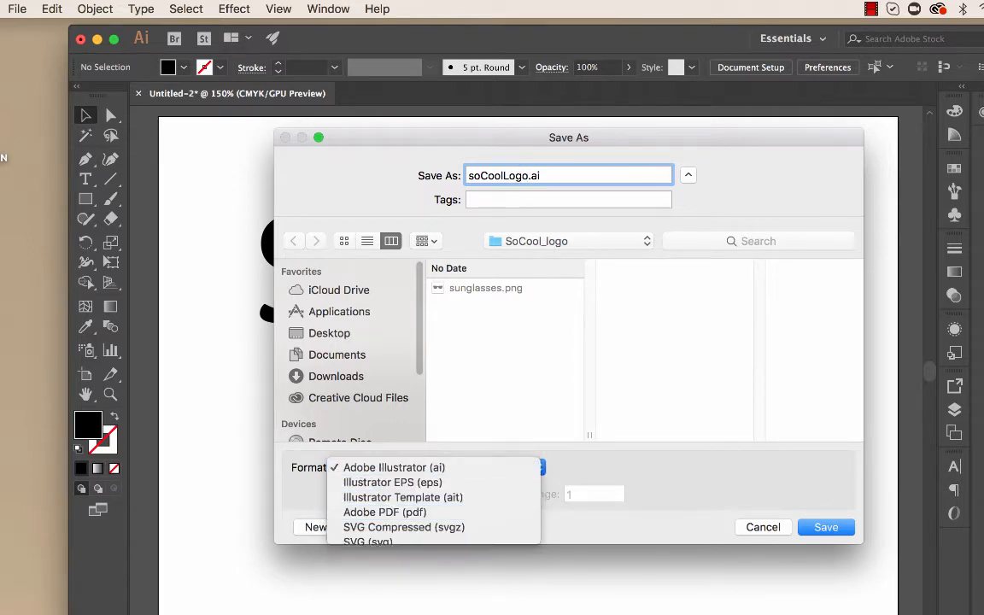
{"action": "key", "text": "Return"}
{"action": "key", "text": "Return"}
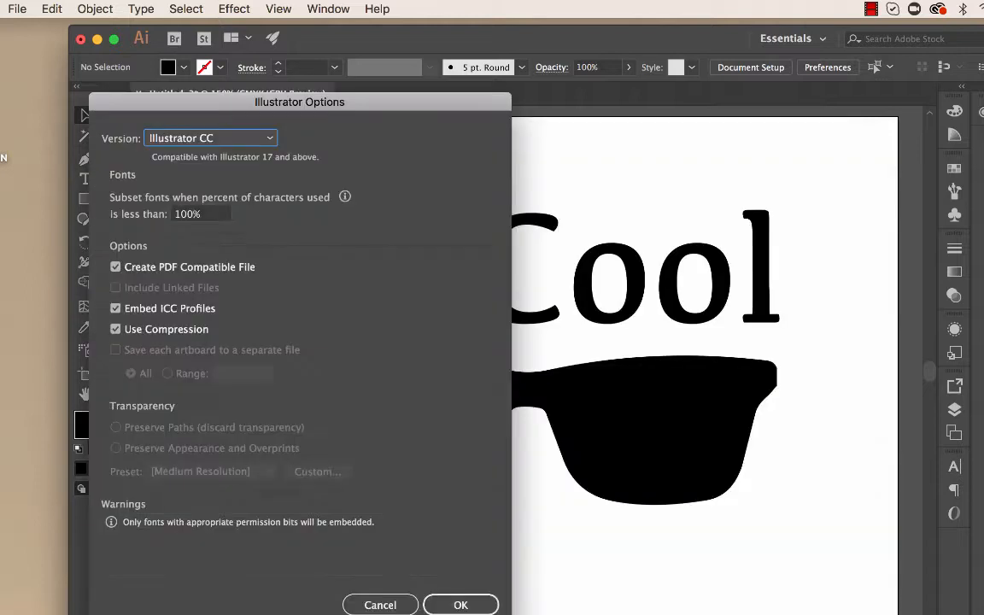
- Set the saved file's version to the legacy Illustrator 8 format and complete the save
{"action": "key", "text": "space"}
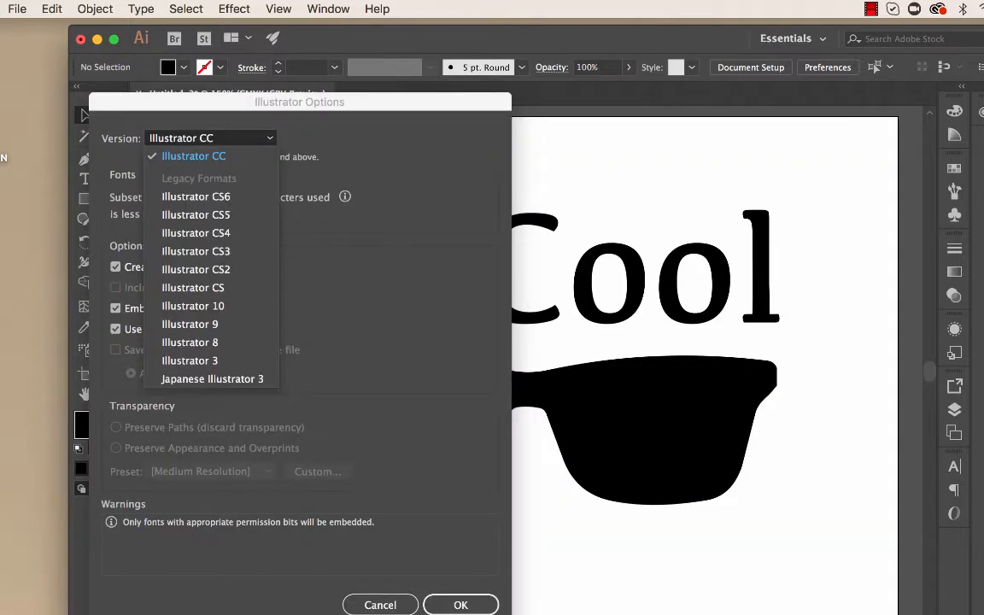
{"action": "key", "text": "Down"}
{"action": "key", "text": "Down"}
{"action": "key", "text": "Down"}
{"action": "key", "text": "Down"}
{"action": "key", "text": "Down"}
{"action": "key", "text": "Down"}
{"action": "key", "text": "Down"}
{"action": "key", "text": "Down"}
{"action": "key", "text": "Down"}
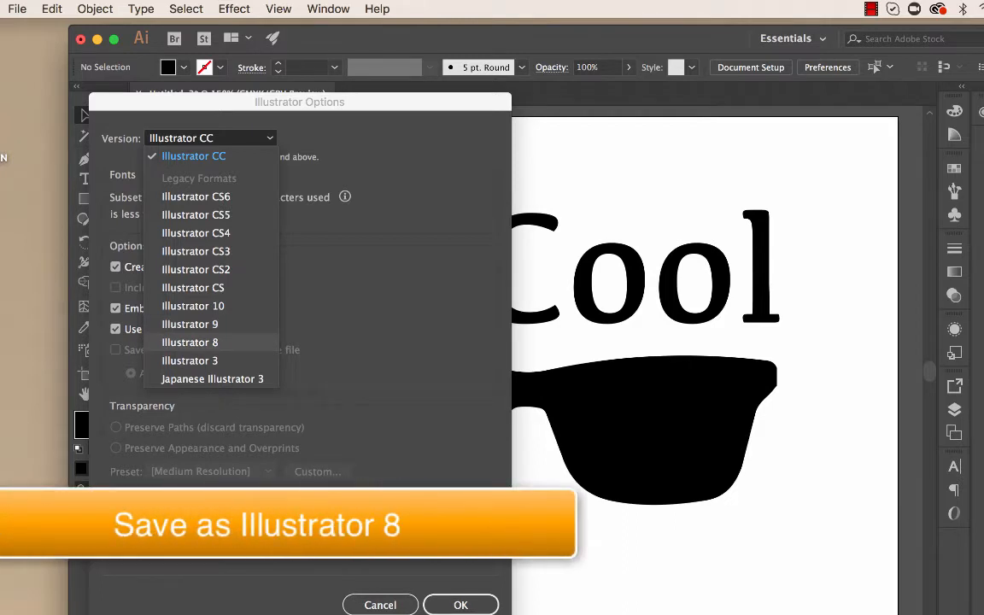
{"action": "key", "text": "Return"}
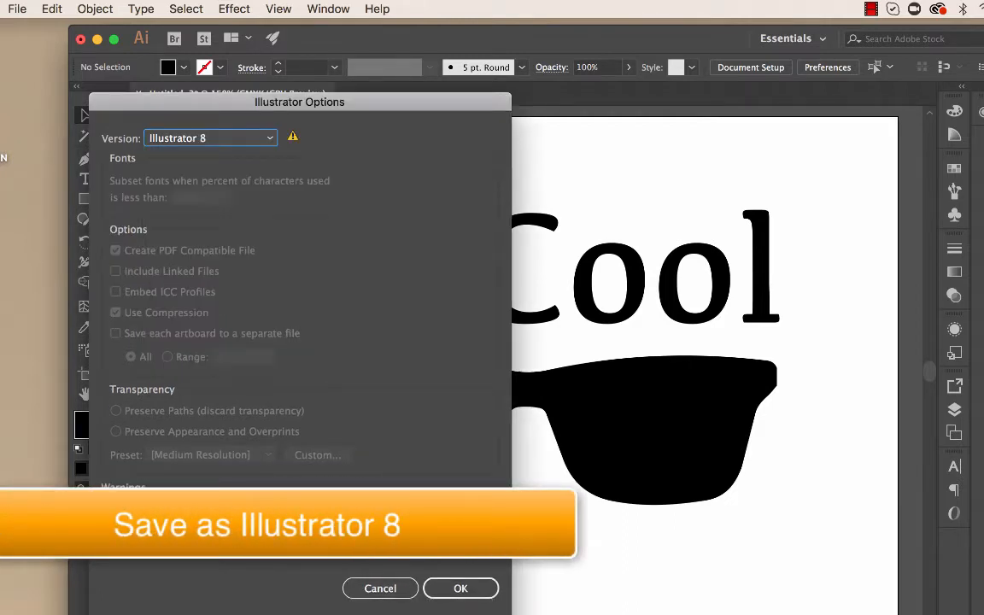
{"action": "key", "text": "Return"}
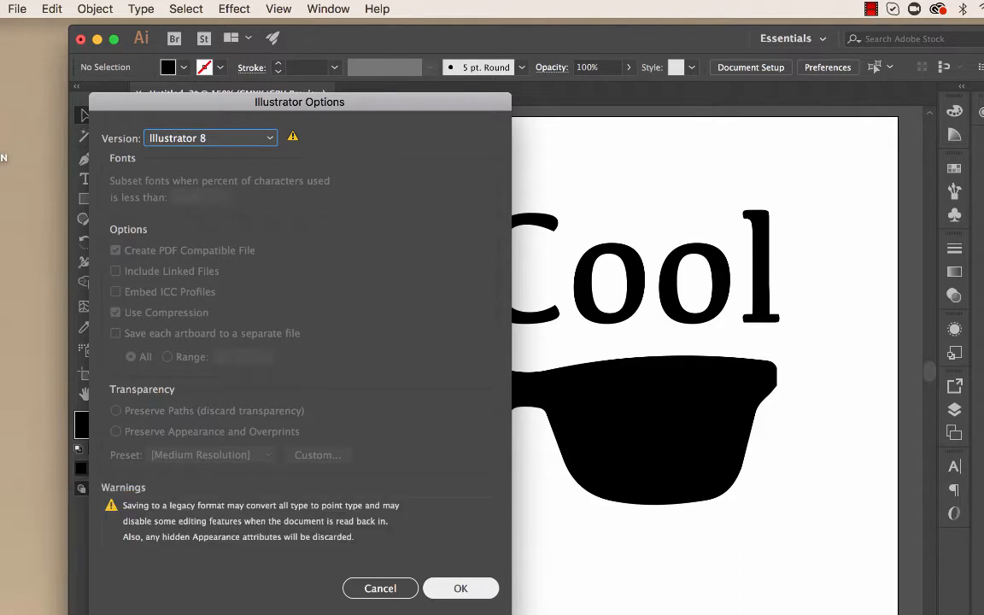
{"action": "key", "text": "Return"}
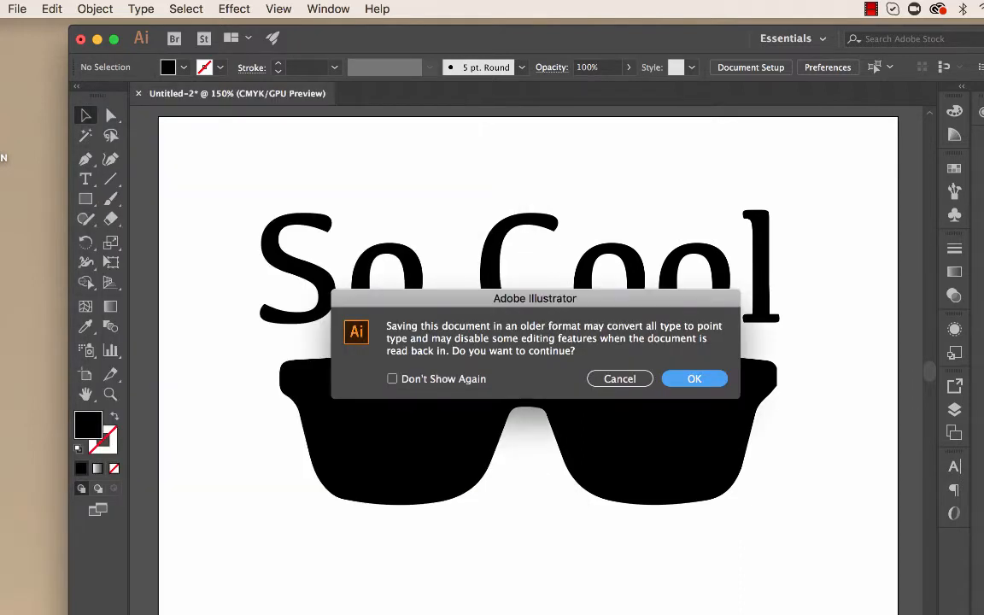
{"action": "key", "text": "Return"}
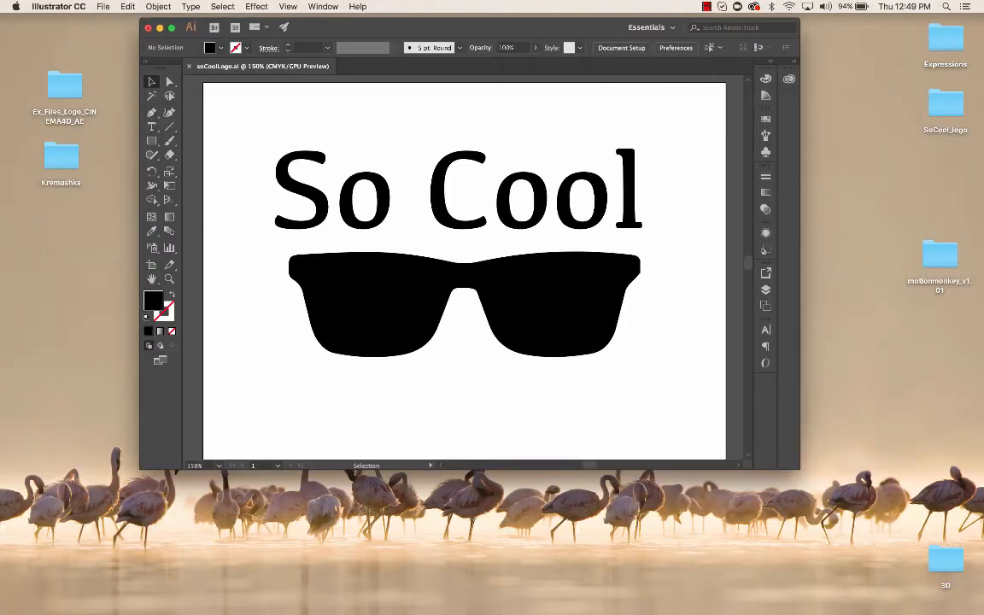
- Quit Illustrator, launch Adobe After Effects CC 2017 and start a new project
{"action": "left_click", "coordinate": [59, 6]}
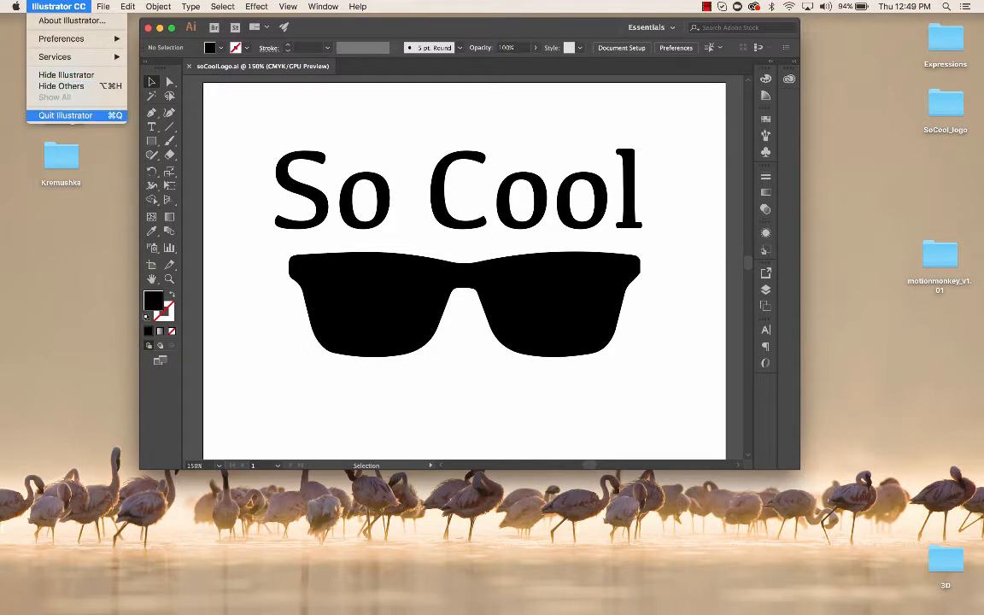
{"action": "left_click", "coordinate": [65, 114]}
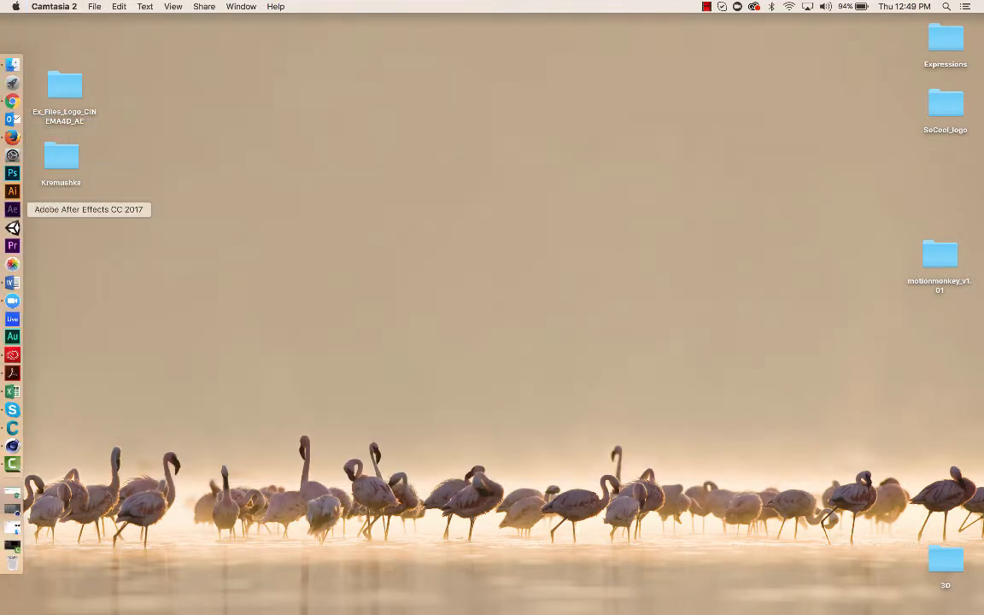
{"action": "left_click", "coordinate": [12, 209]}
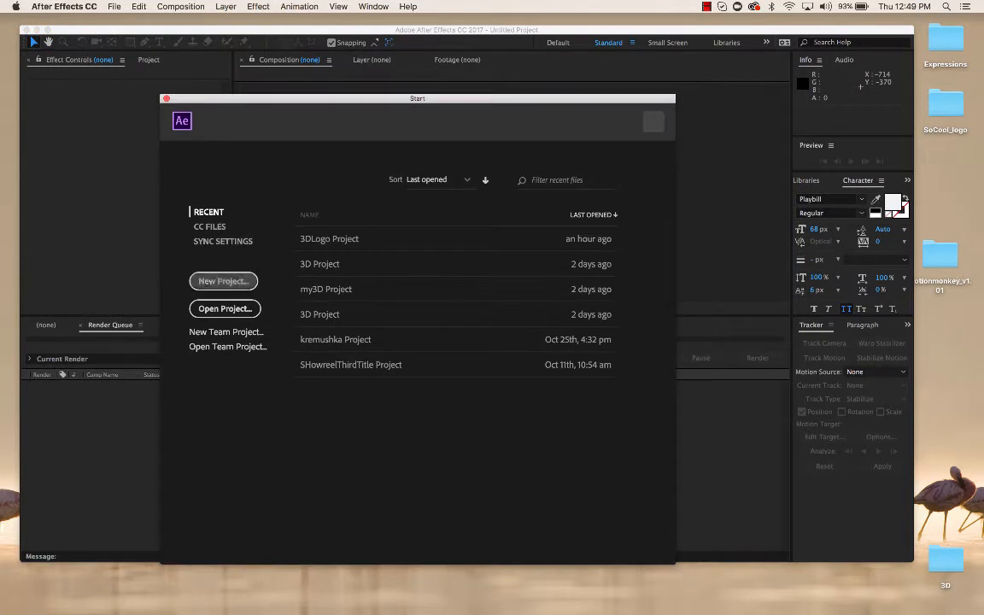
{"action": "left_click", "coordinate": [223, 281]}
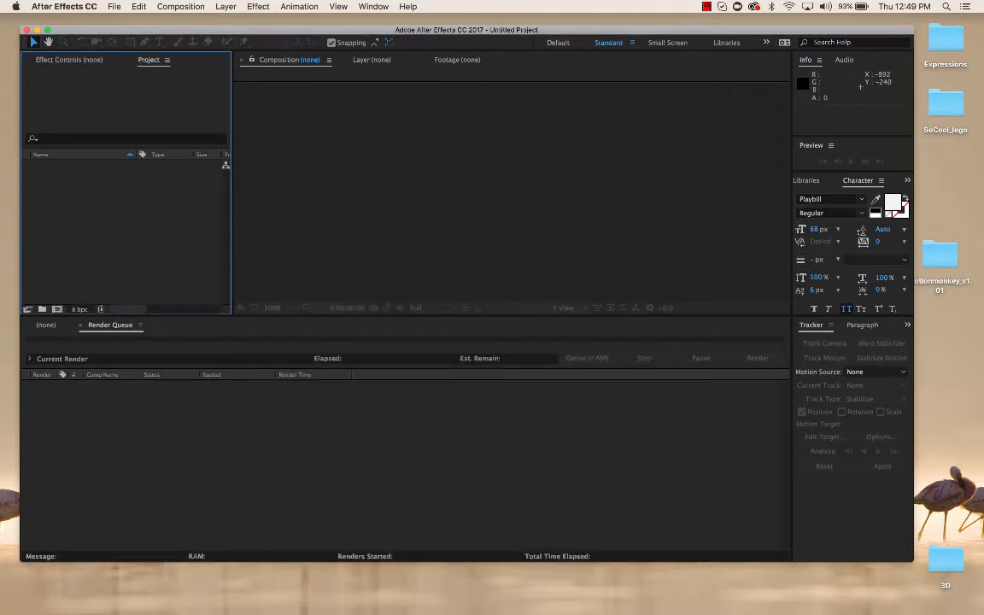
- Save the After Effects project as "SoCool Project" in the SoCool_logo folder on the Desktop
{"action": "left_click", "coordinate": [114, 6]}
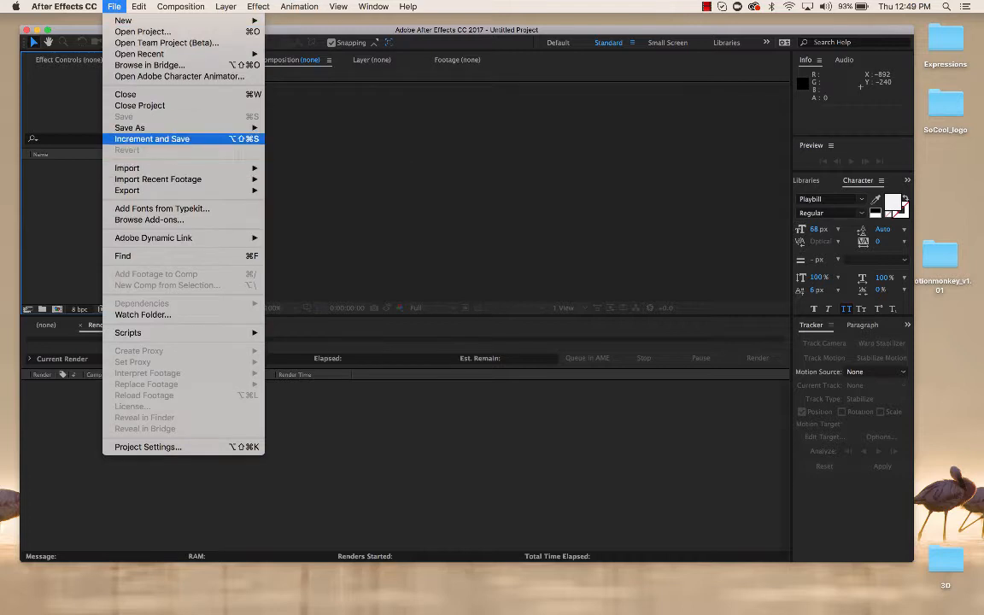
{"action": "mouse_move", "coordinate": [171, 127]}
{"action": "left_click", "coordinate": [294, 128]}
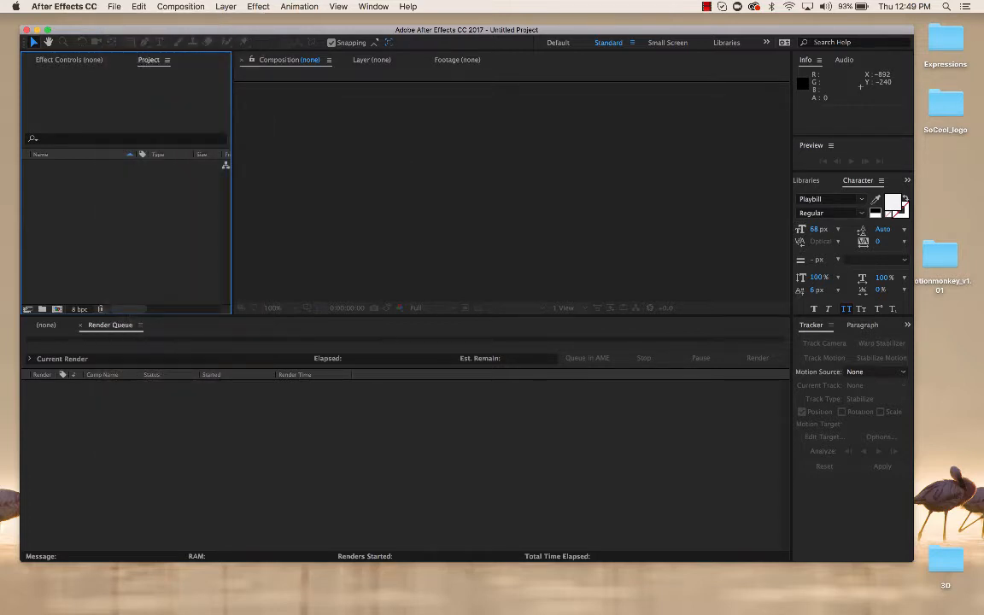
{"action": "left_click", "coordinate": [114, 6]}
{"action": "mouse_move", "coordinate": [171, 127]}
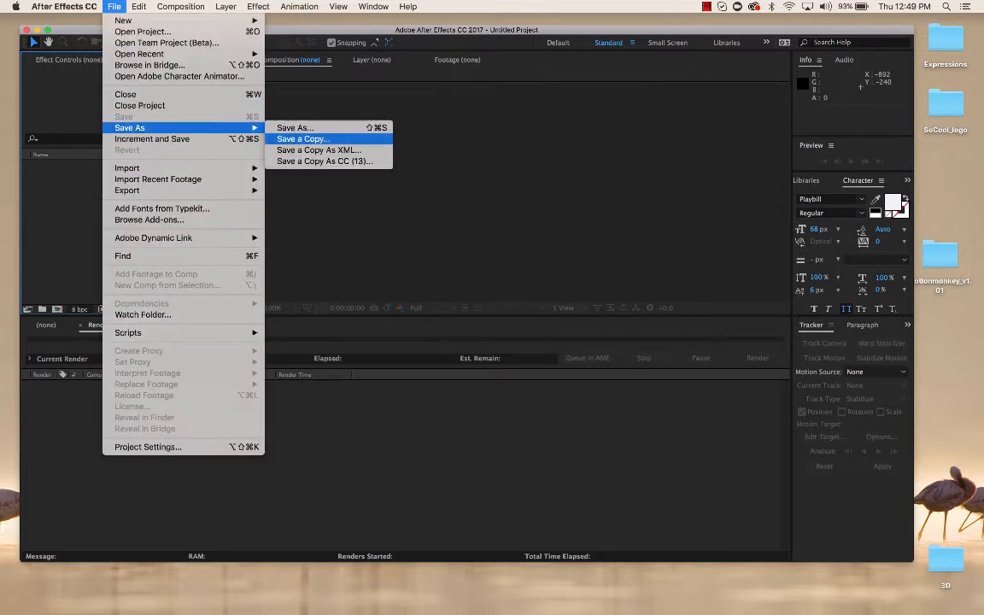
{"action": "left_click", "coordinate": [295, 128]}
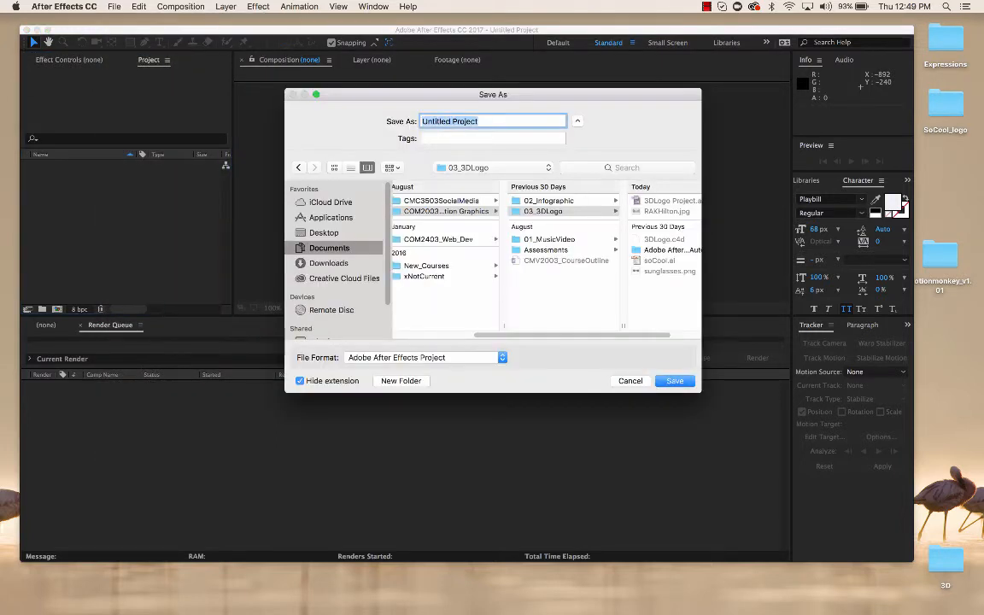
{"action": "left_click", "coordinate": [324, 232]}
{"action": "left_click", "coordinate": [428, 201]}
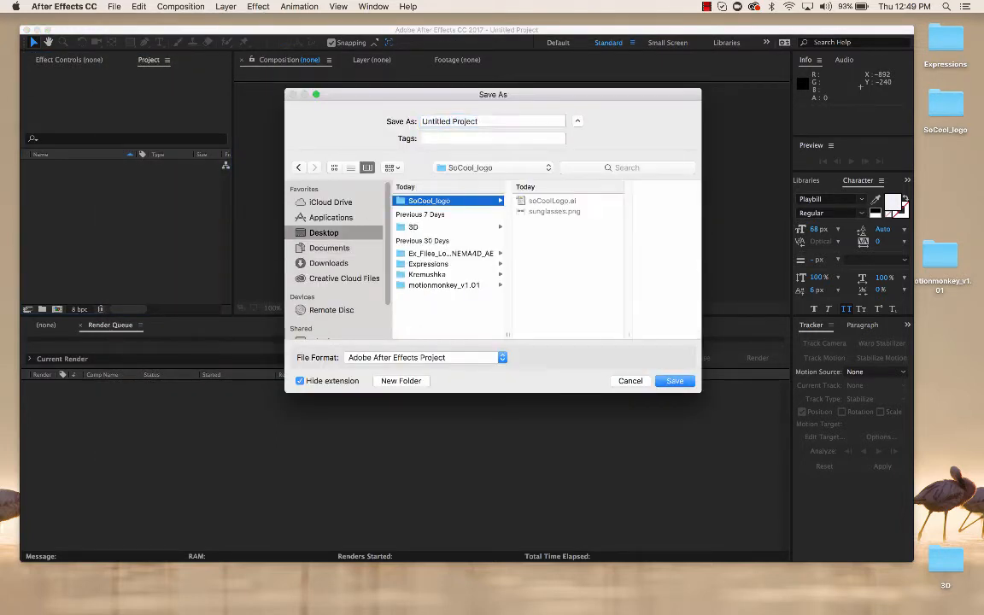
{"action": "double_click", "coordinate": [437, 121]}
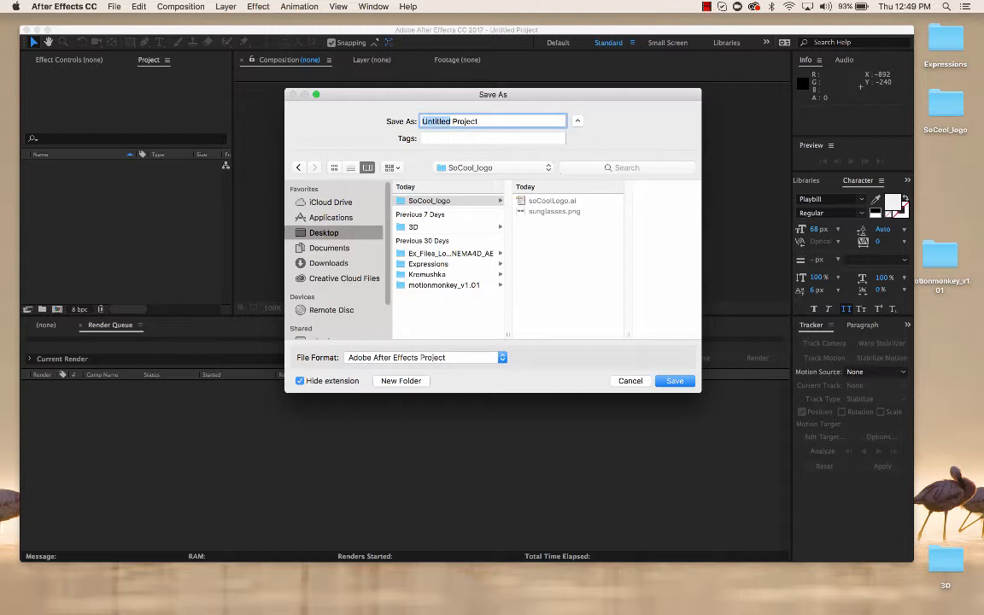
{"action": "type", "text": "SoCool"}
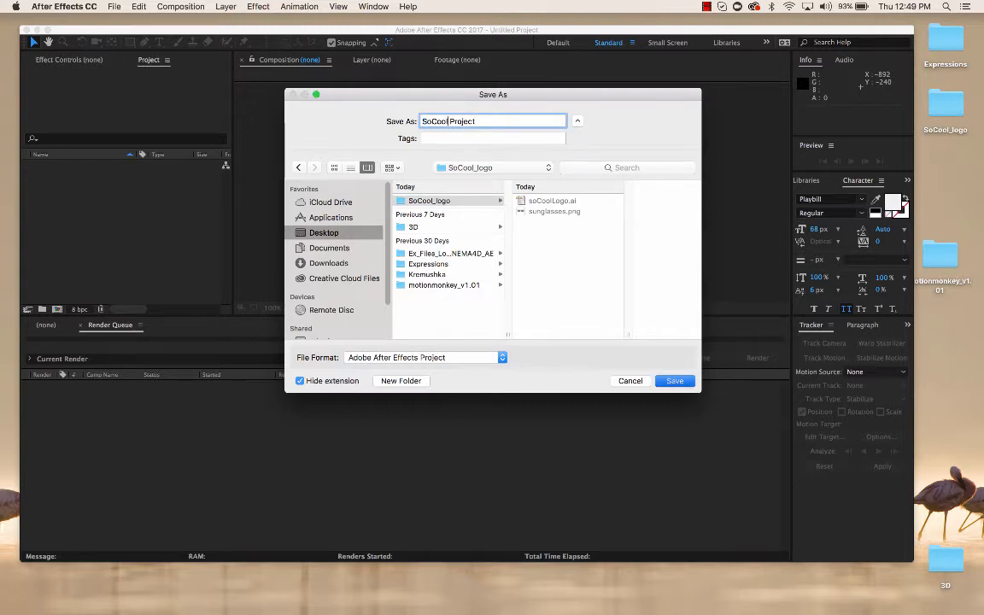
{"action": "key", "text": "Return"}
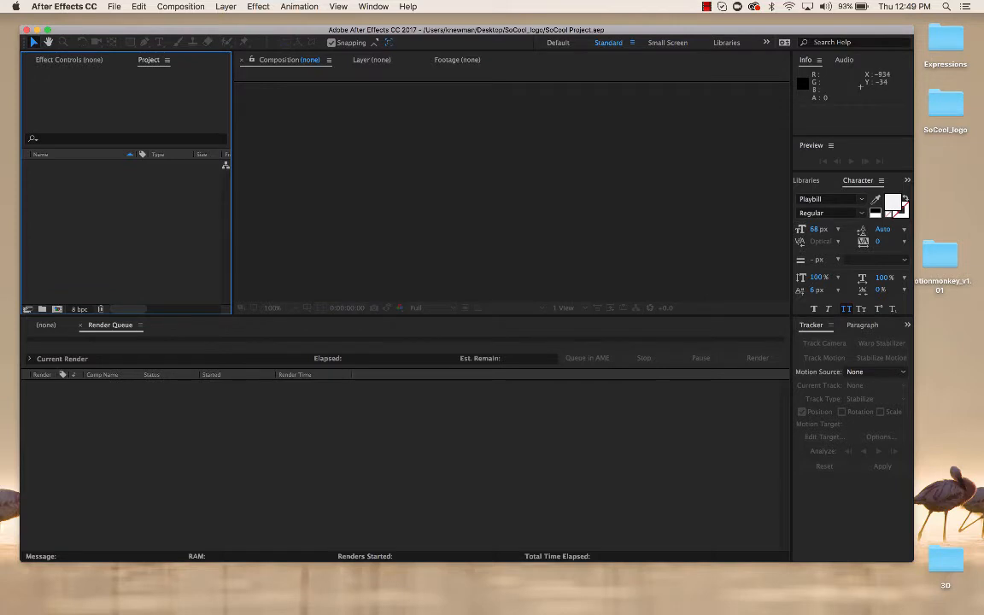
- Start a new composition and set its duration to 0:00:05:00
{"action": "left_click", "coordinate": [181, 7]}
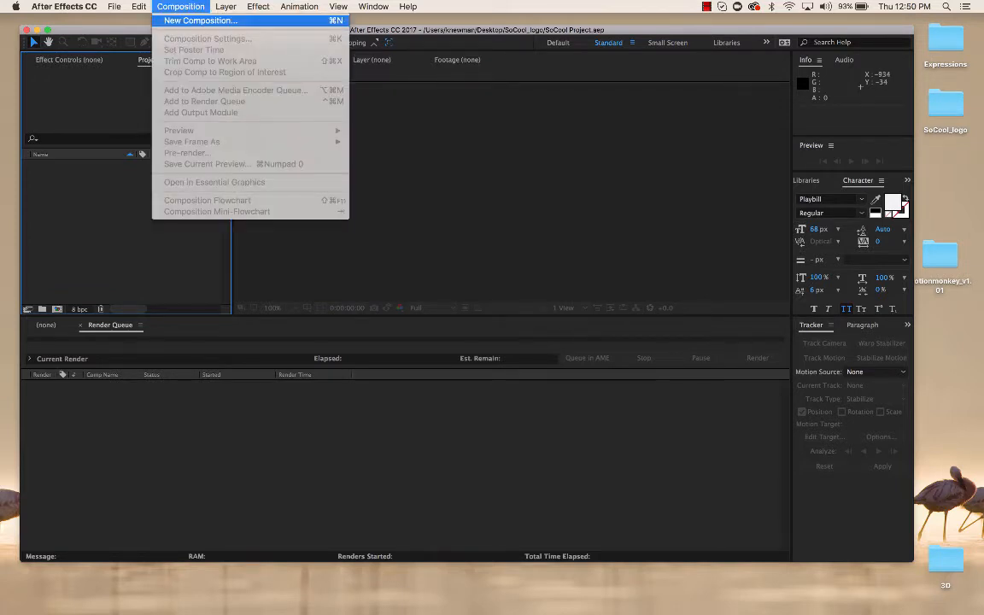
{"action": "left_click", "coordinate": [200, 20]}
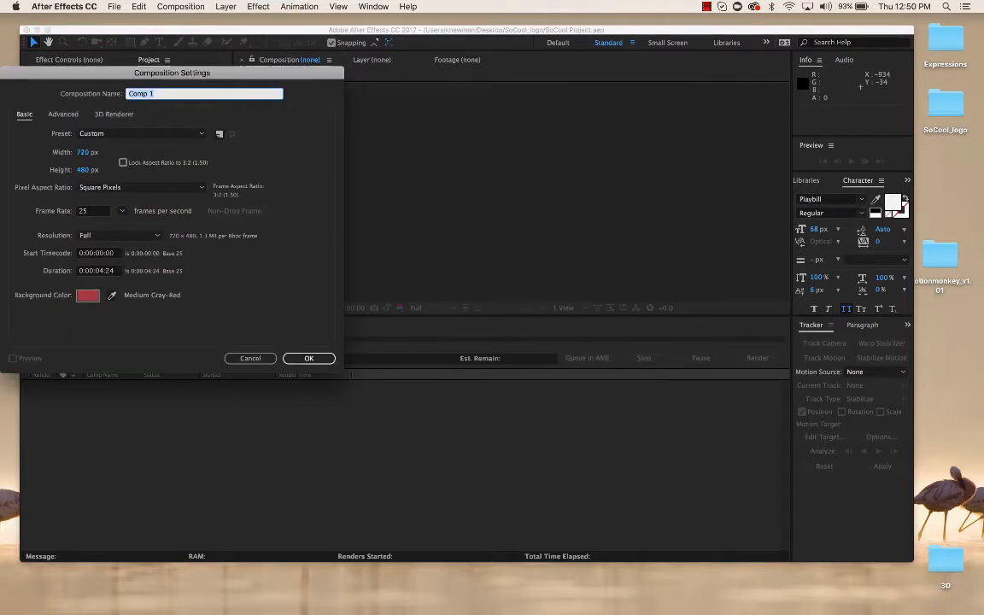
{"action": "left_click", "coordinate": [96, 271]}
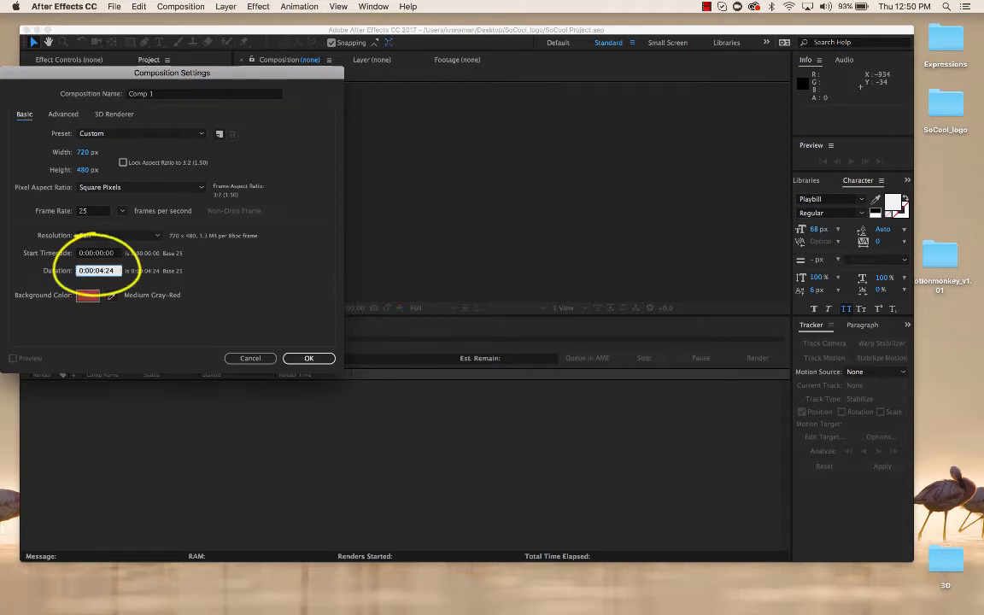
{"action": "type", "text": "0:00:05:24"}
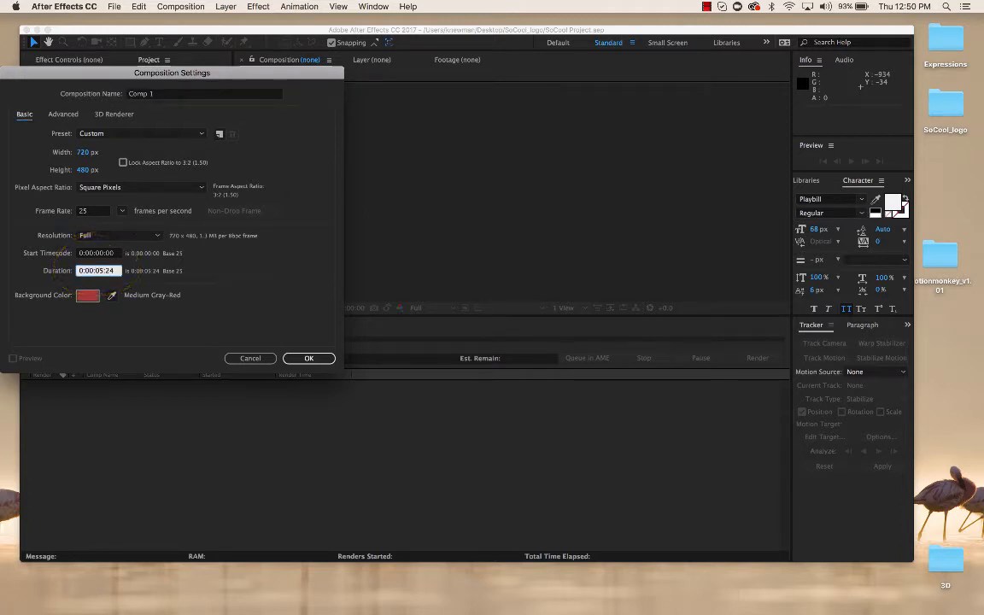
{"action": "key", "text": "BackSpace"}
{"action": "key", "text": "BackSpace"}
{"action": "type", "text": "00"}
- Name the new composition "soCool" and create it with the chosen settings
{"action": "left_click", "coordinate": [155, 94]}
{"action": "key", "text": "BackSpace"}
{"action": "key", "text": "BackSpace"}
{"action": "key", "text": "BackSpace"}
{"action": "key", "text": "BackSpace"}
{"action": "key", "text": "BackSpace"}
{"action": "key", "text": "BackSpace"}
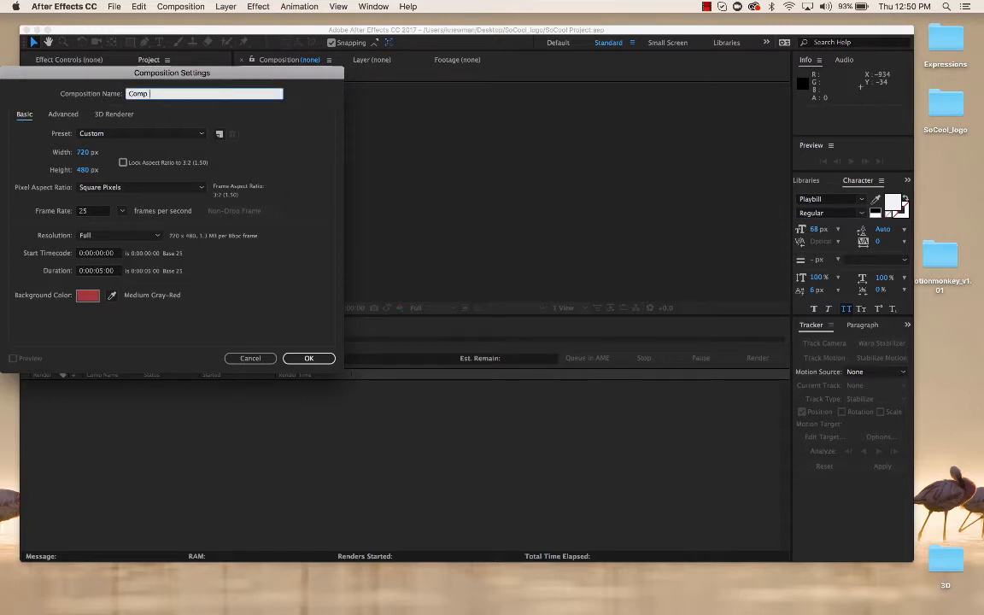
{"action": "type", "text": "SoCool"}
{"action": "key", "text": "Return"}
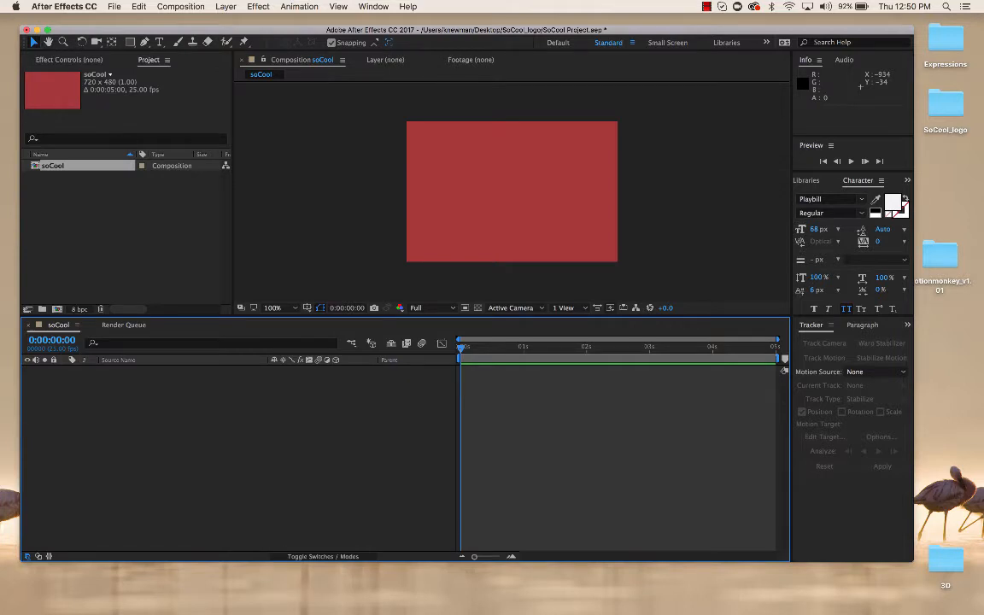
- Add a new MAXON CINEMA 4D file layer to the composition, saving it as "soCool" in the SoCool_logo folder
{"action": "left_click", "coordinate": [225, 6]}
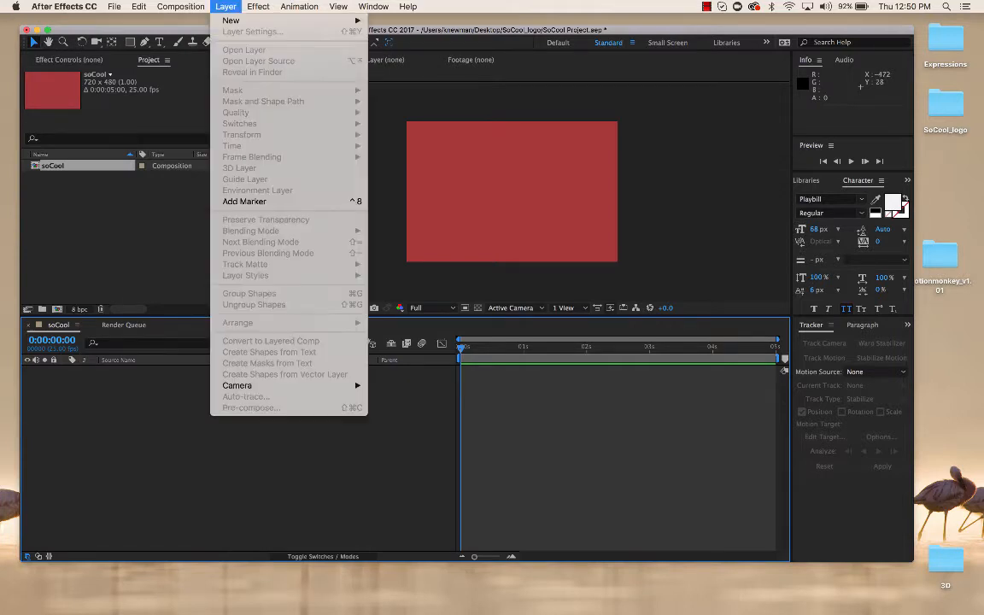
{"action": "mouse_move", "coordinate": [235, 20]}
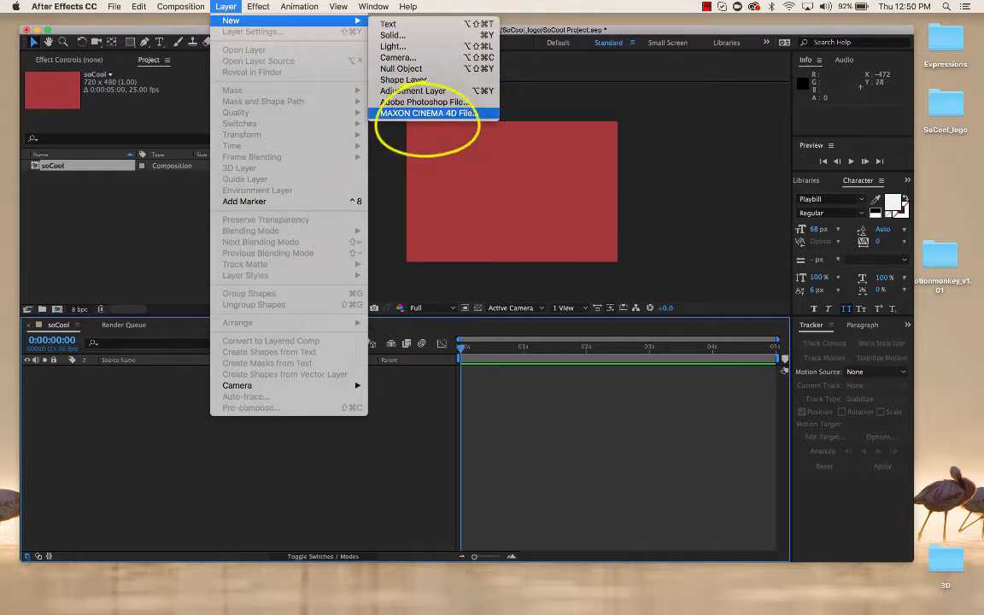
{"action": "left_click", "coordinate": [427, 113]}
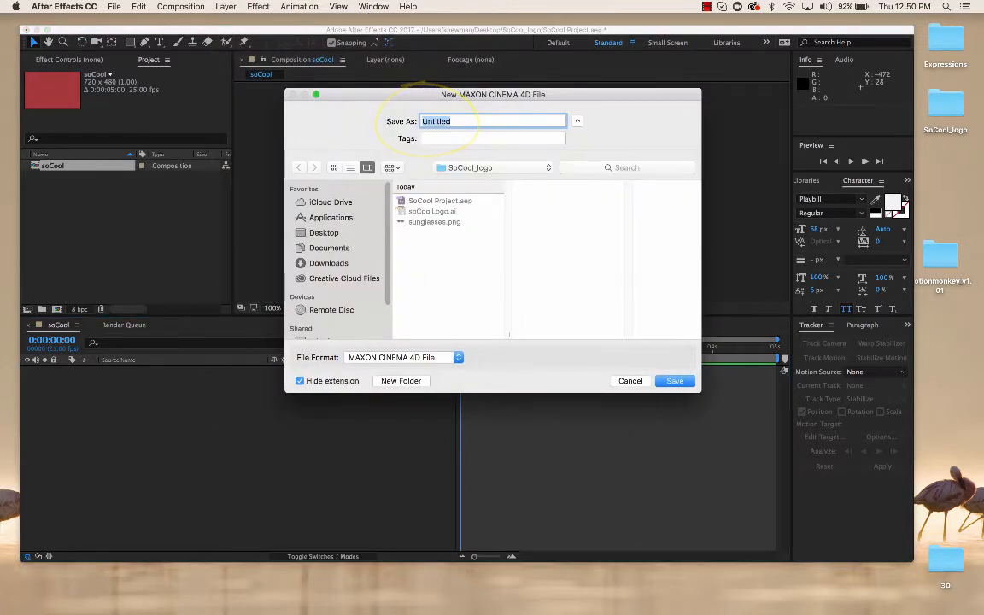
{"action": "type", "text": "soCool"}
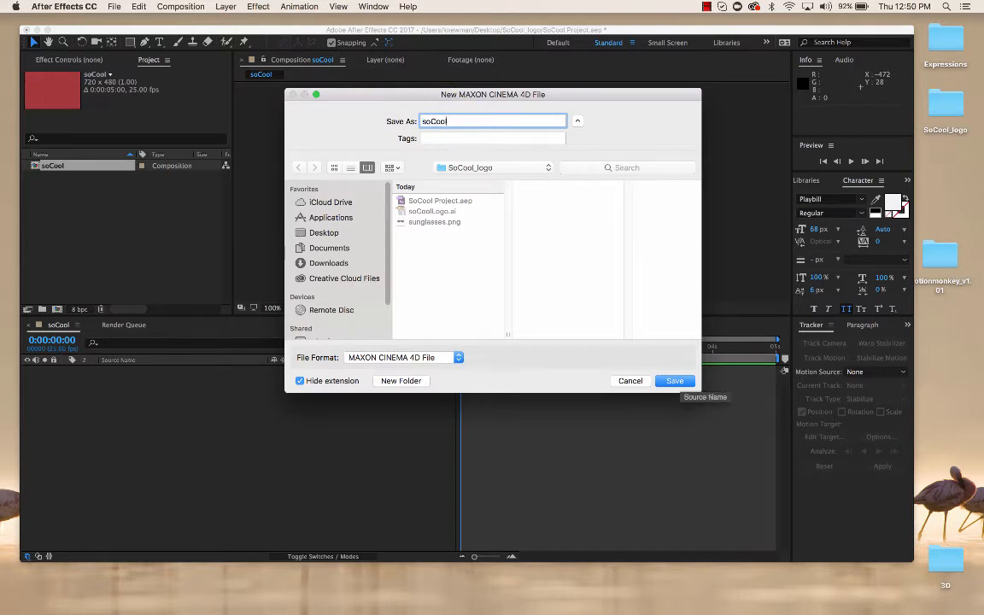
{"action": "left_click", "coordinate": [674, 381]}
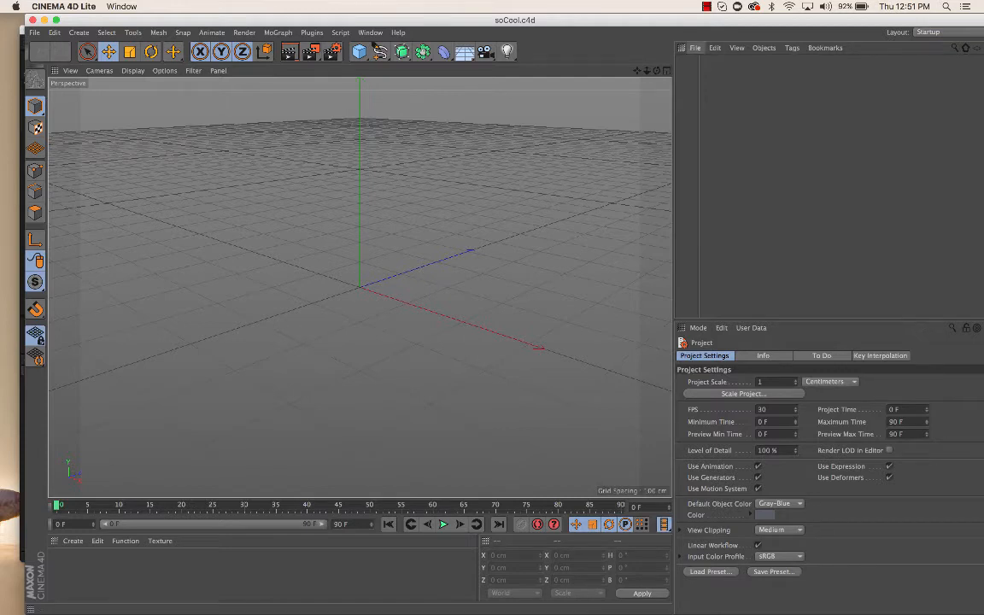
- Merge soCoolLogo.ai from the SoCool_logo folder on the Desktop into the scene at a scale of 1 centimeter with connected splines
{"action": "left_click", "coordinate": [695, 47]}
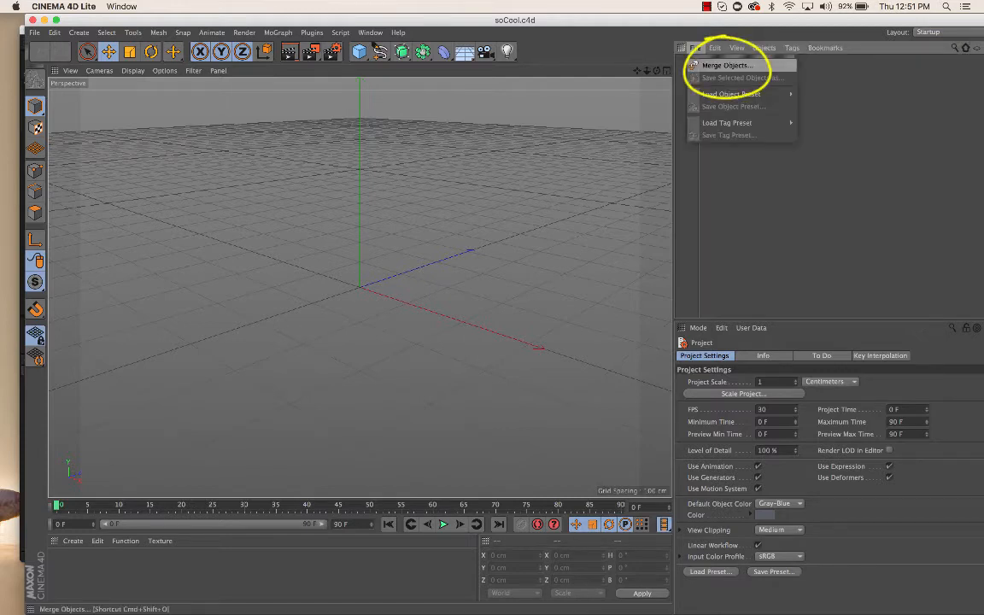
{"action": "left_click", "coordinate": [726, 65]}
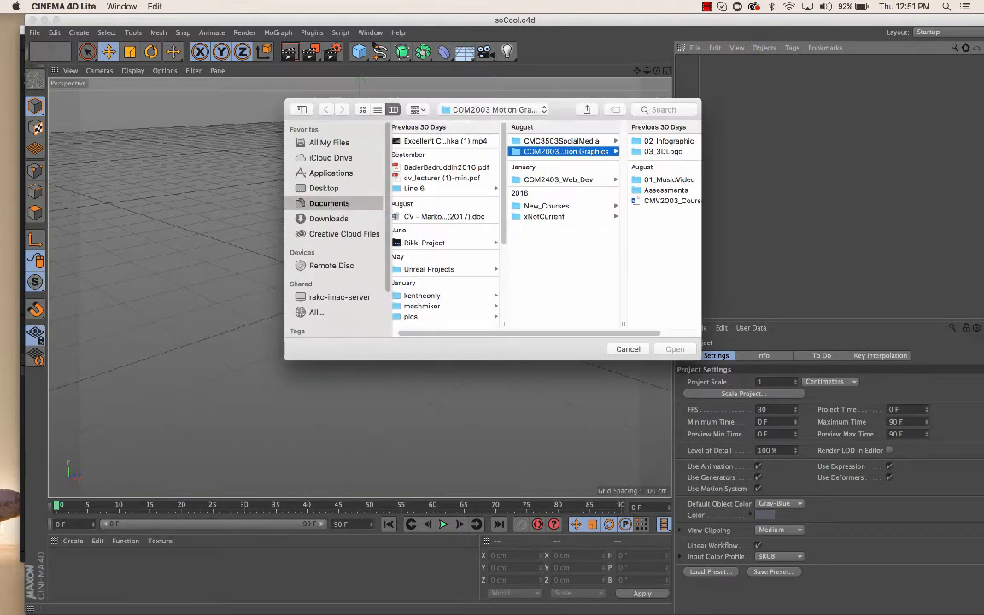
{"action": "left_click", "coordinate": [324, 188]}
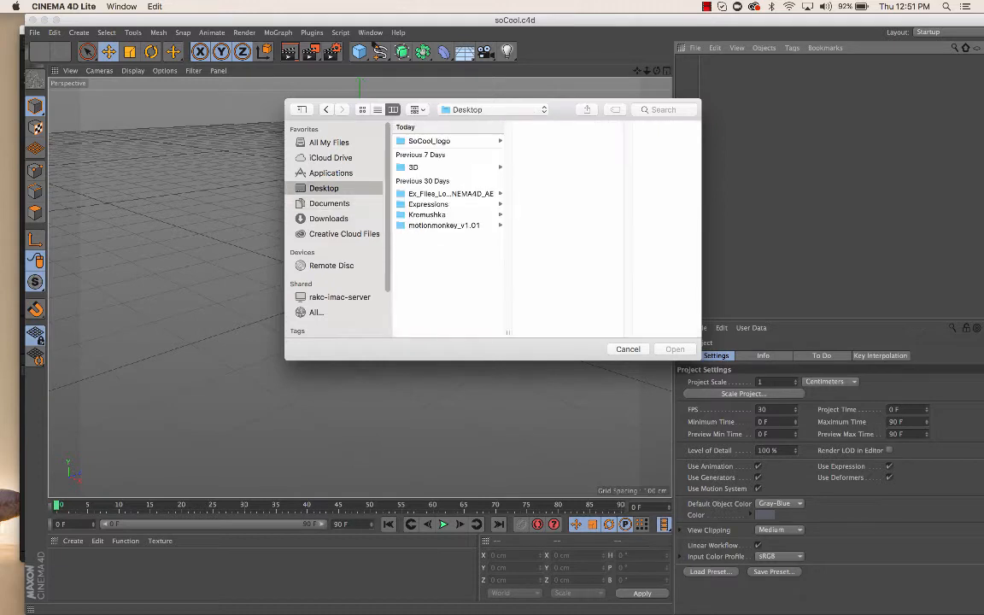
{"action": "left_click", "coordinate": [429, 141]}
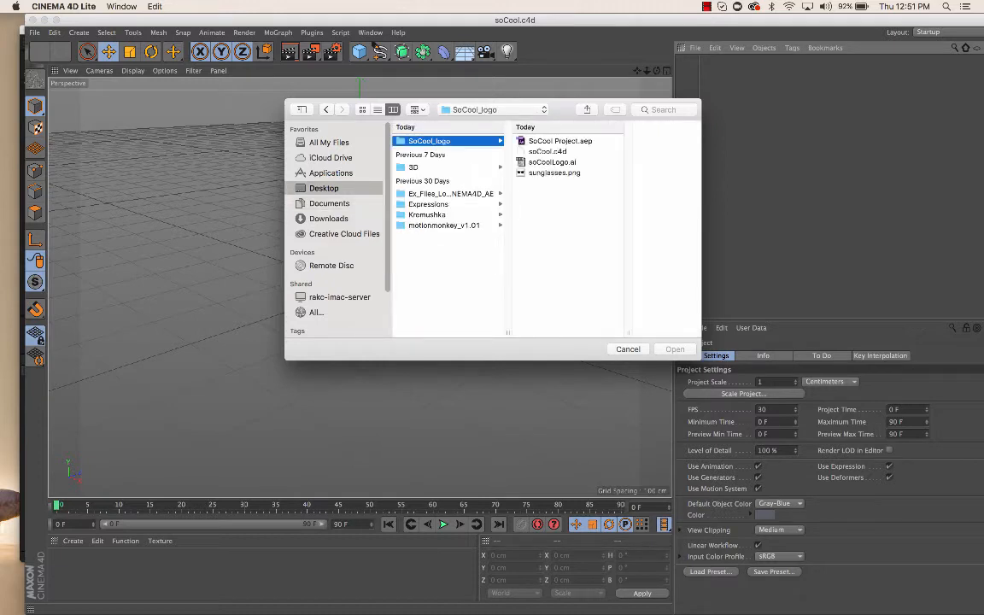
{"action": "left_click", "coordinate": [552, 161]}
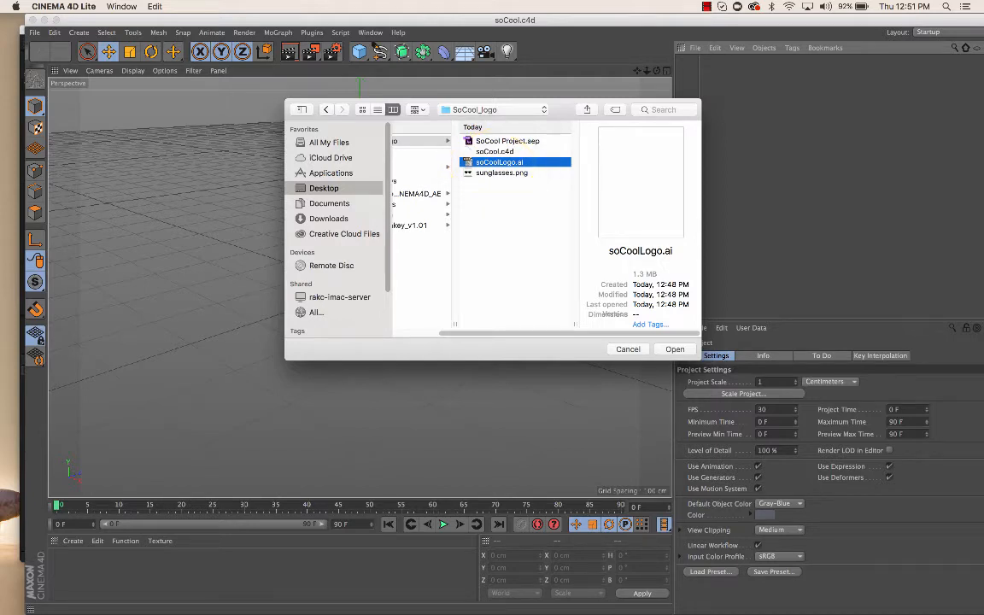
{"action": "key", "text": "Return"}
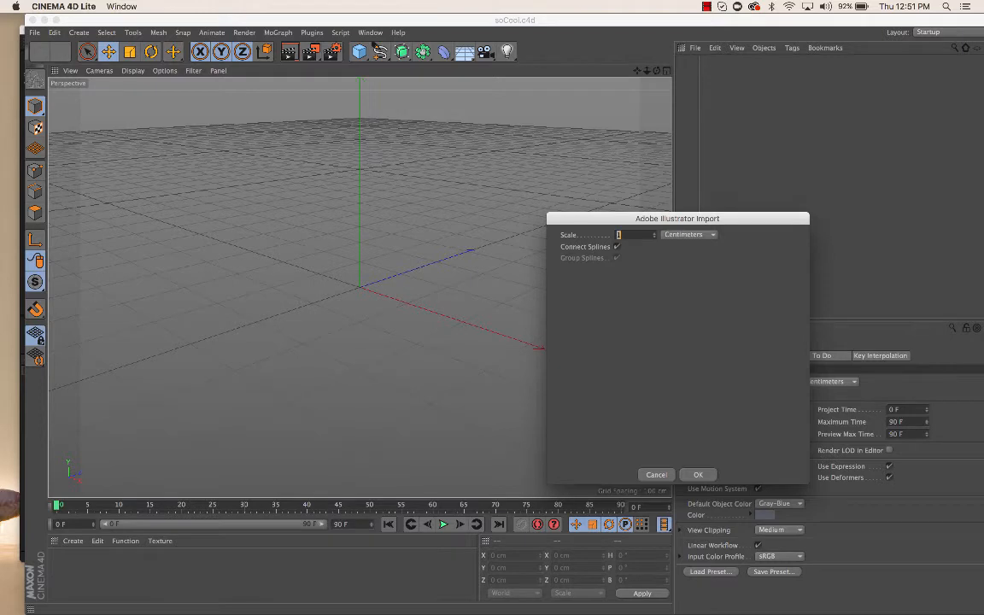
{"action": "key", "text": "Return"}
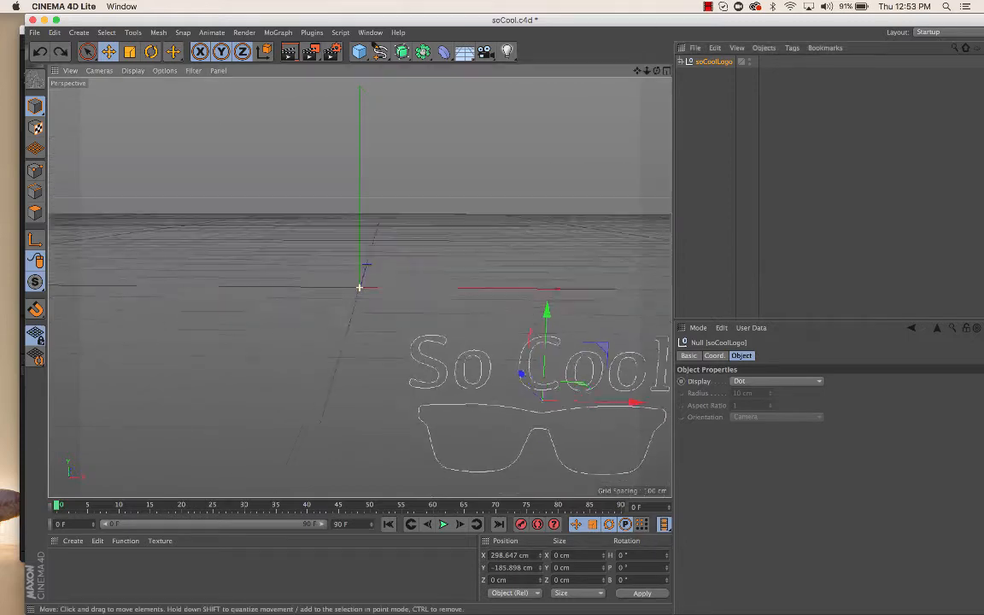
{"action": "left_click_drag", "start_coordinate": [360, 281], "coordinate": [360, 285], "text": "alt"}
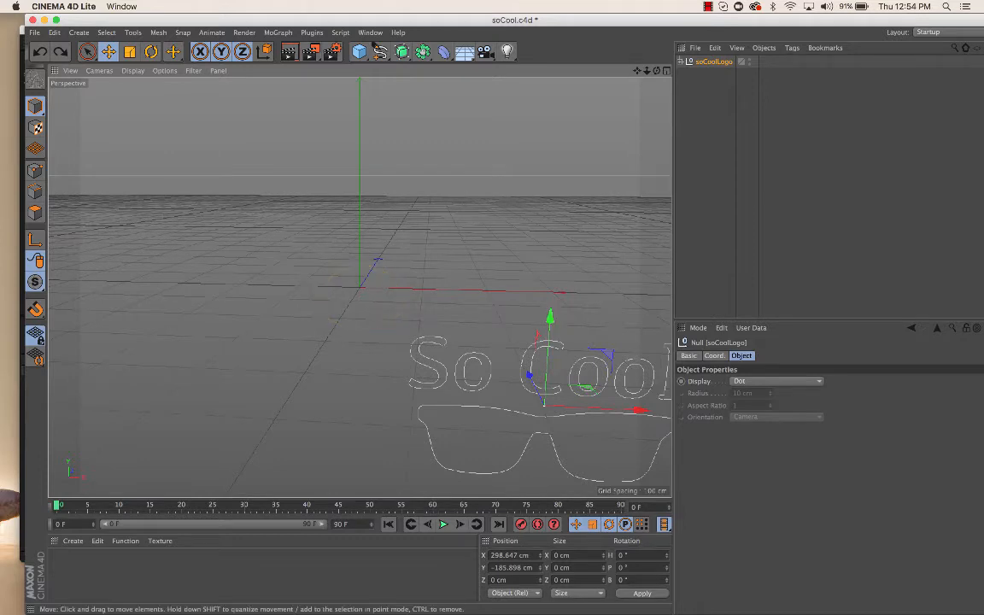
{"action": "left_click_drag", "start_coordinate": [544, 402], "coordinate": [547, 363]}
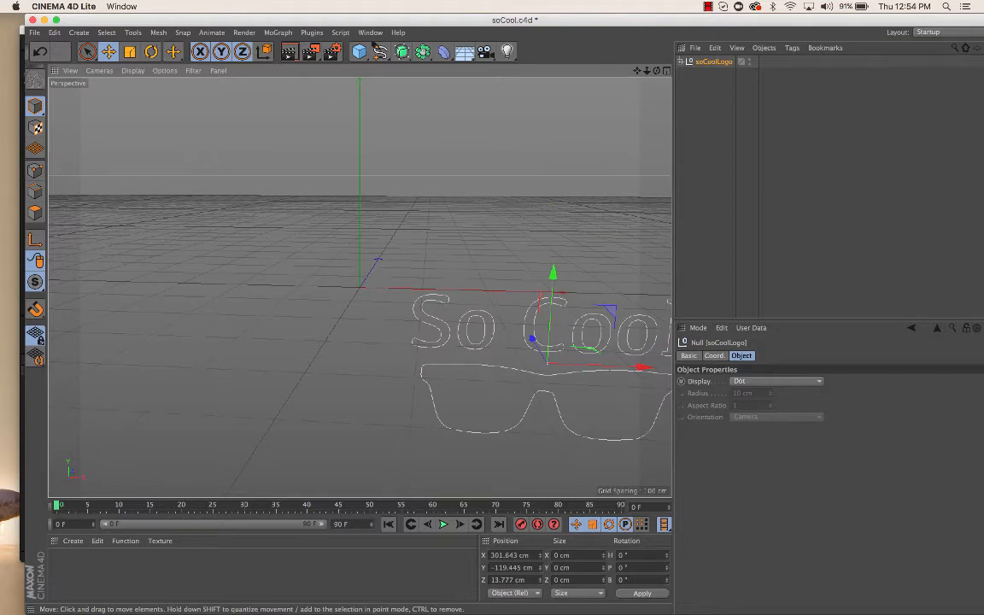
{"action": "key", "text": "super+z"}
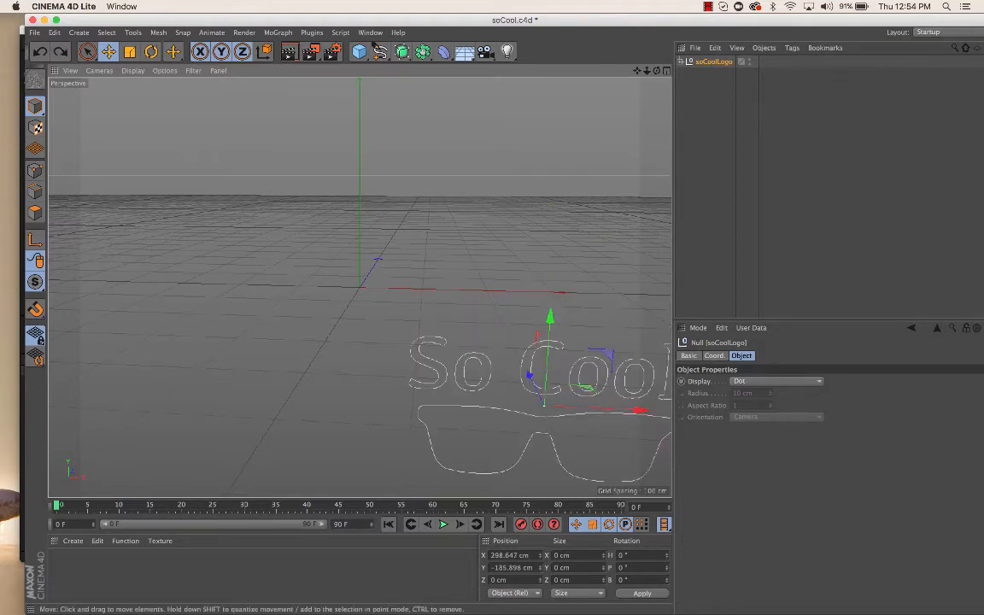
- Move the imported logo group along its X and Y axes onto the world origin, at about X -3 cm and Y 0 cm
{"action": "left_click", "coordinate": [359, 287]}
{"action": "left_click_drag", "start_coordinate": [359, 287], "coordinate": [400, 259], "text": "alt"}
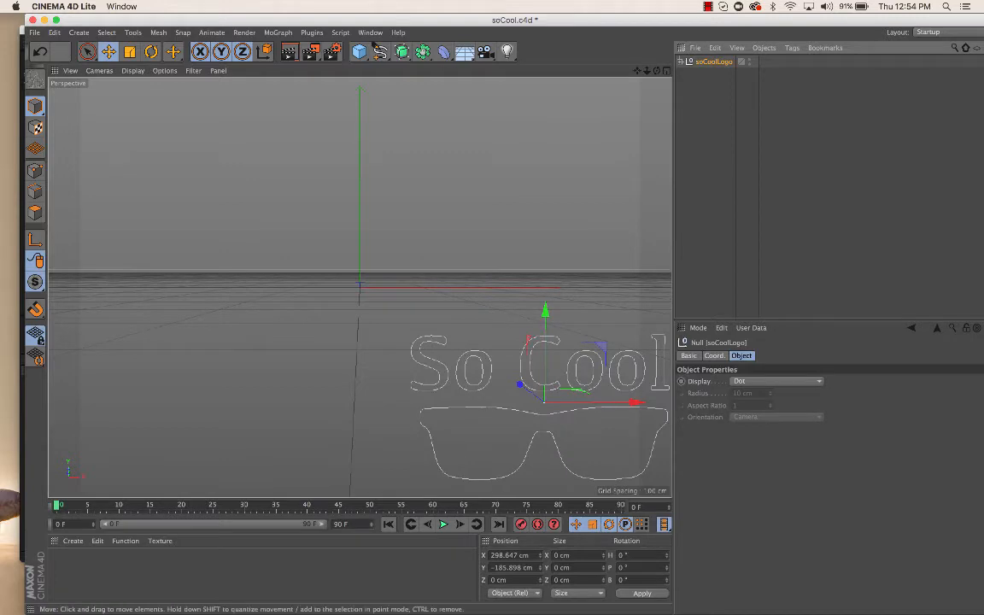
{"action": "left_click_drag", "start_coordinate": [628, 402], "coordinate": [447, 402]}
{"action": "left_click_drag", "start_coordinate": [358, 309], "coordinate": [357, 210]}
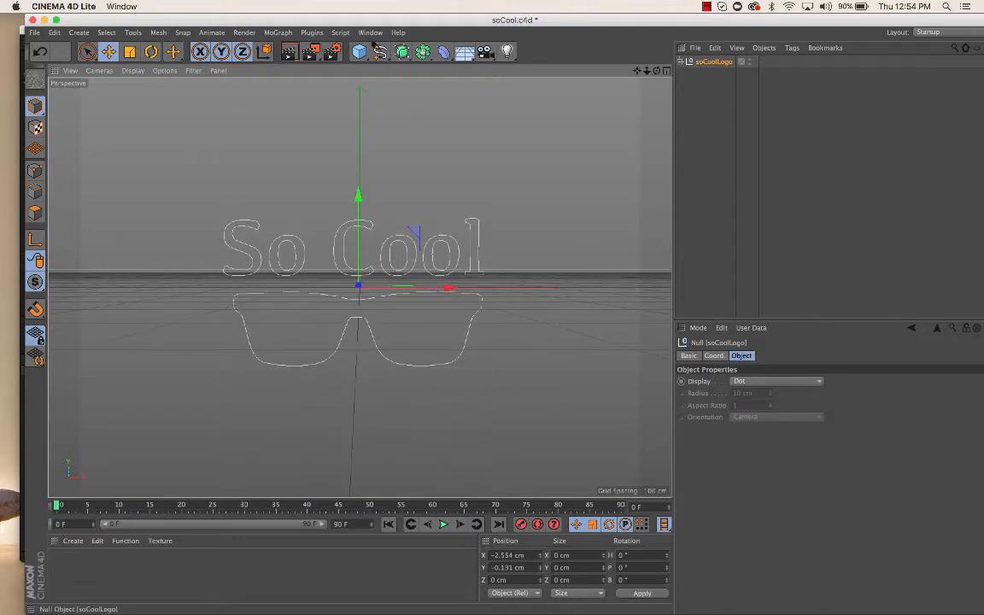
- Expand the soCoolLogo group and go through its paths one by one to identify which letter or shape each represents
{"action": "left_click", "coordinate": [681, 61]}
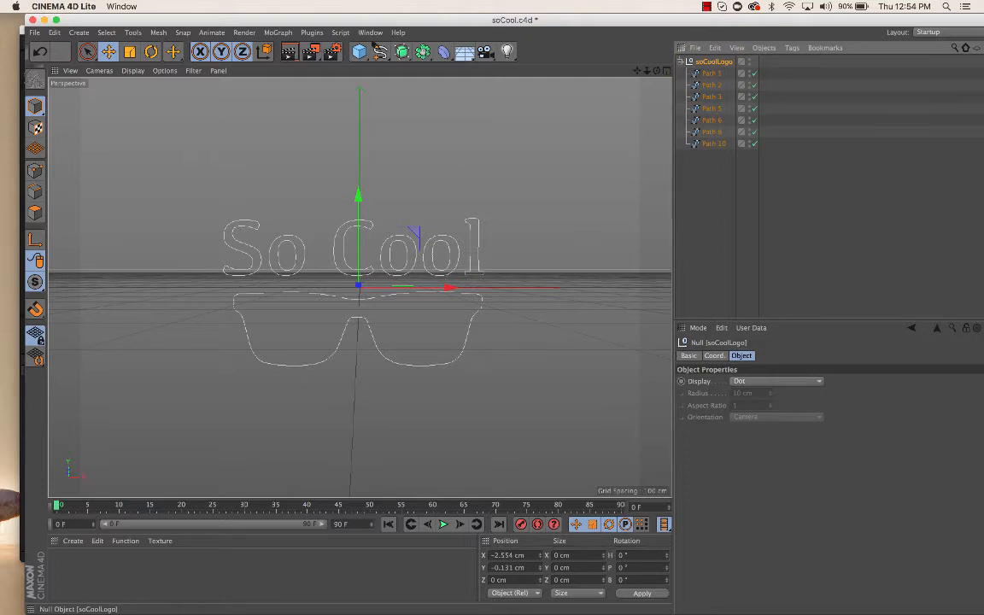
{"action": "left_click", "coordinate": [715, 196]}
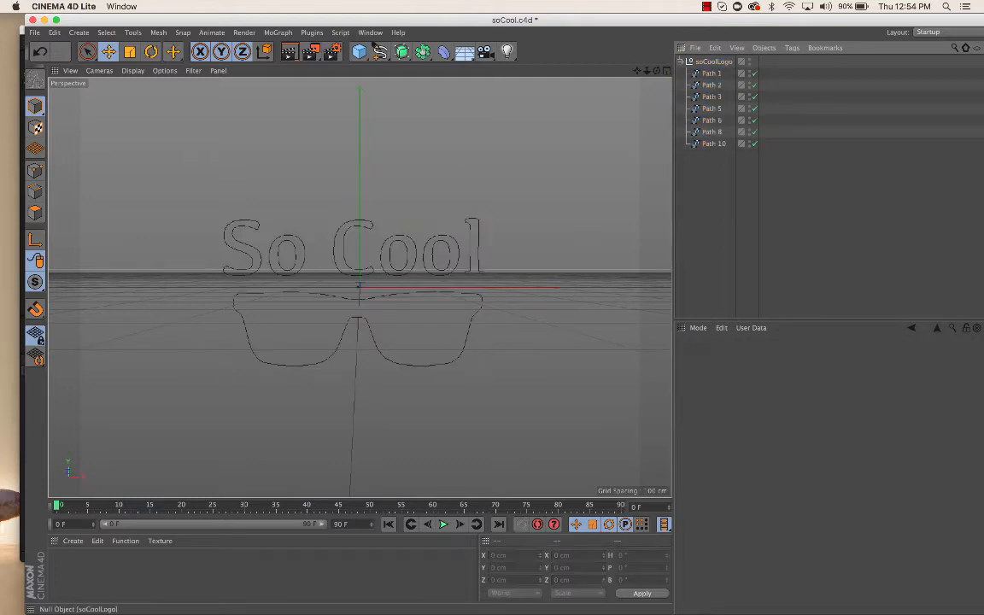
{"action": "left_click", "coordinate": [713, 61]}
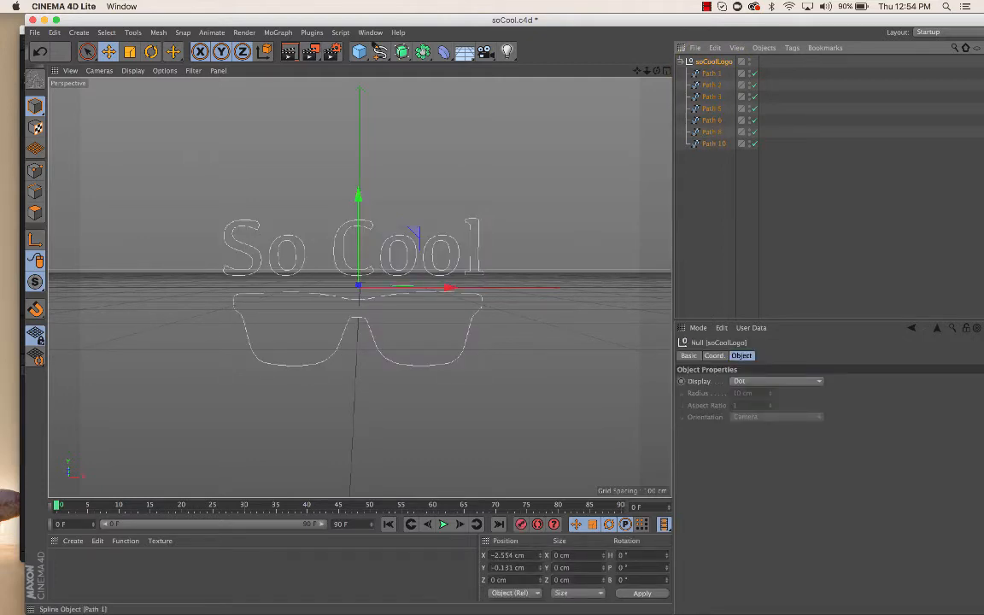
{"action": "left_click", "coordinate": [711, 73]}
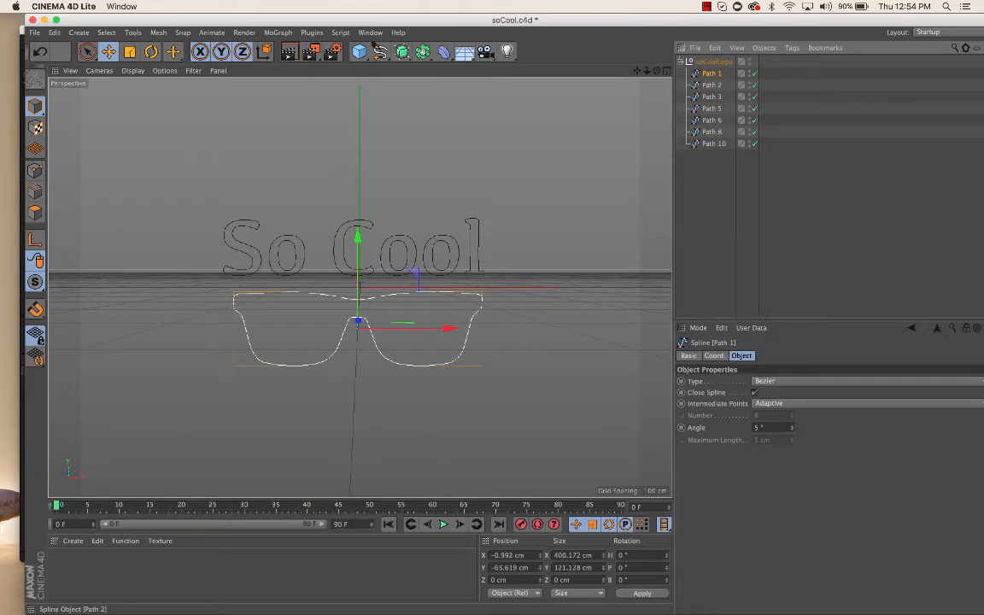
{"action": "left_click", "coordinate": [712, 85]}
{"action": "left_click", "coordinate": [712, 96]}
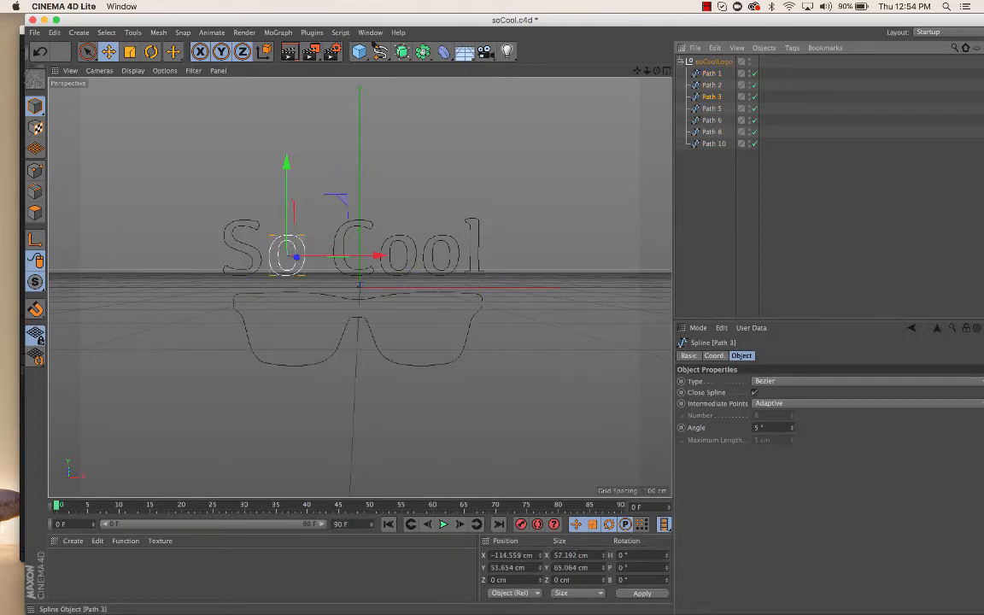
{"action": "left_click", "coordinate": [712, 108]}
{"action": "left_click", "coordinate": [711, 120]}
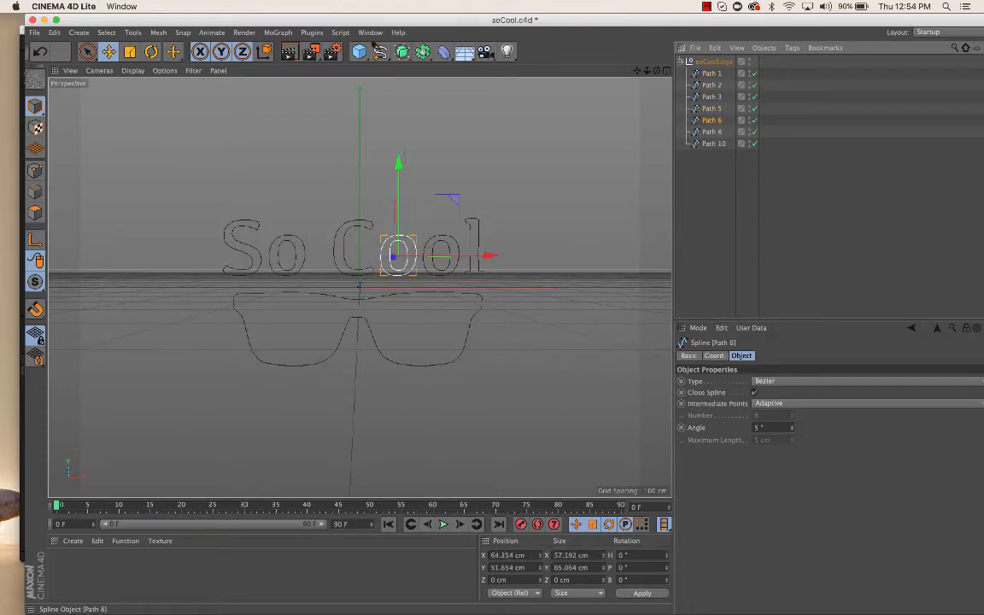
{"action": "left_click", "coordinate": [711, 132]}
{"action": "left_click", "coordinate": [713, 144]}
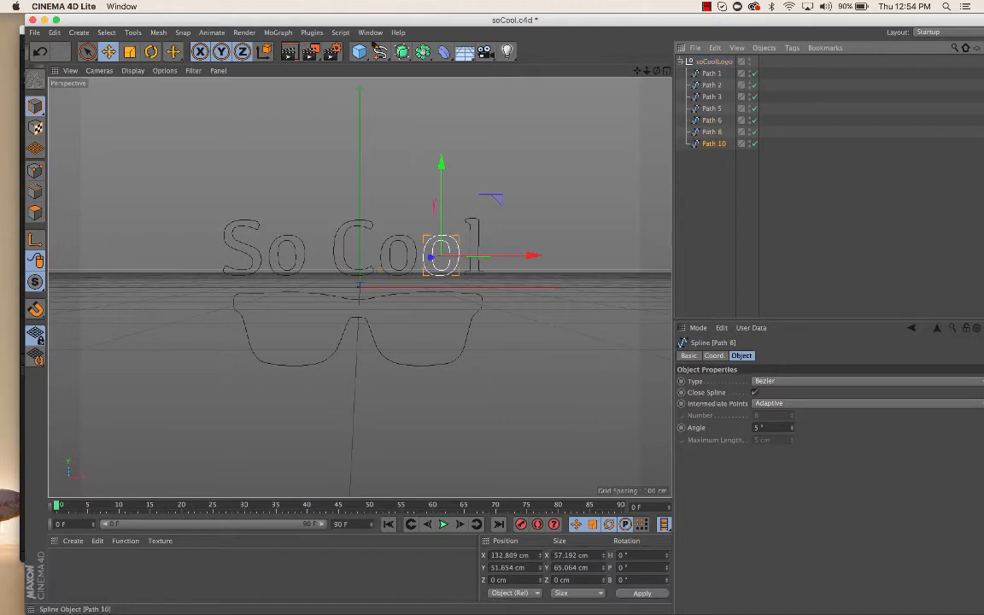
{"action": "left_click", "coordinate": [715, 187]}
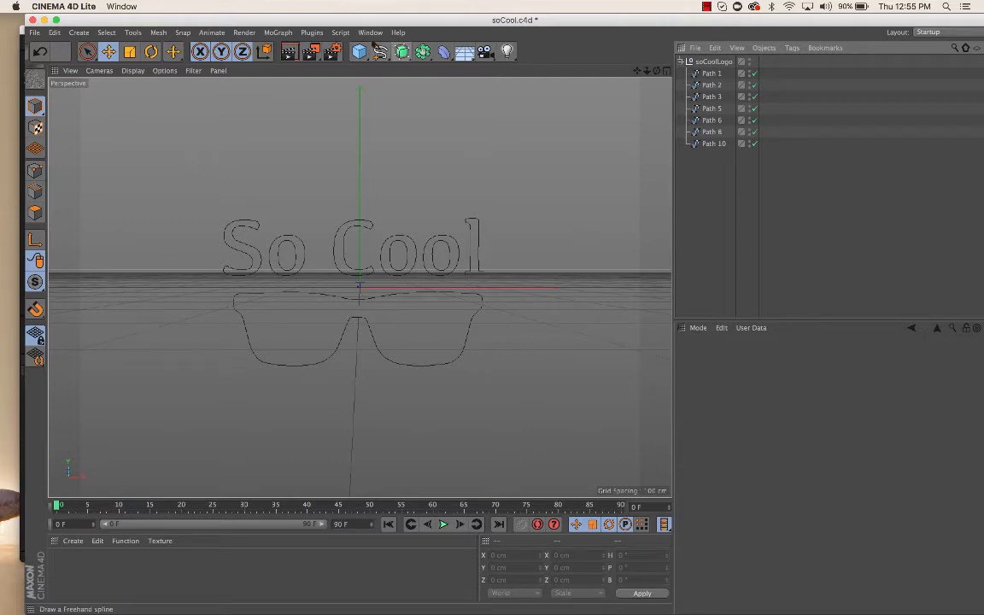
- Add a Null object to the scene and rename it "so"
{"action": "left_click", "coordinate": [359, 51]}
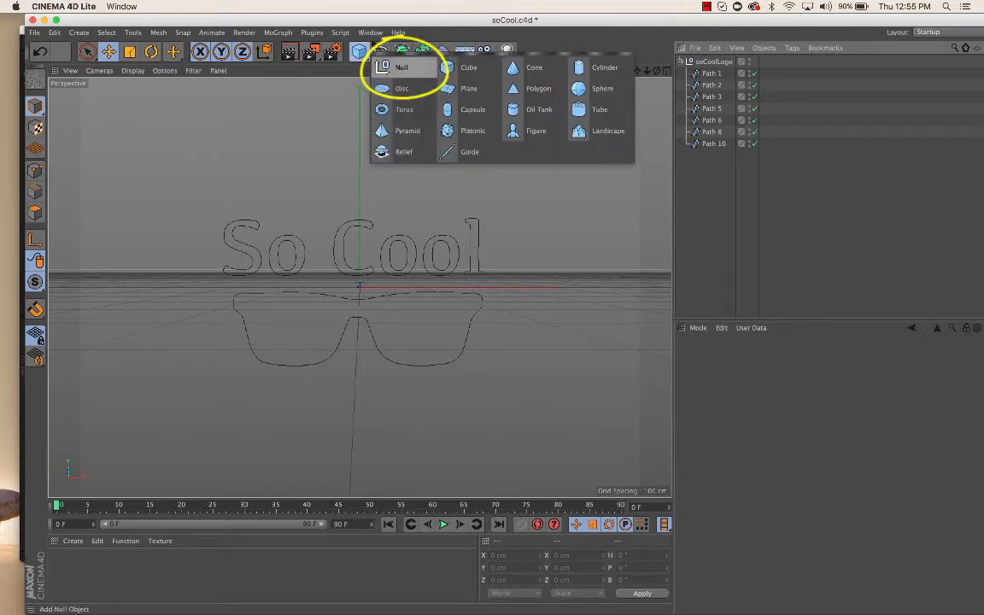
{"action": "left_click", "coordinate": [399, 68]}
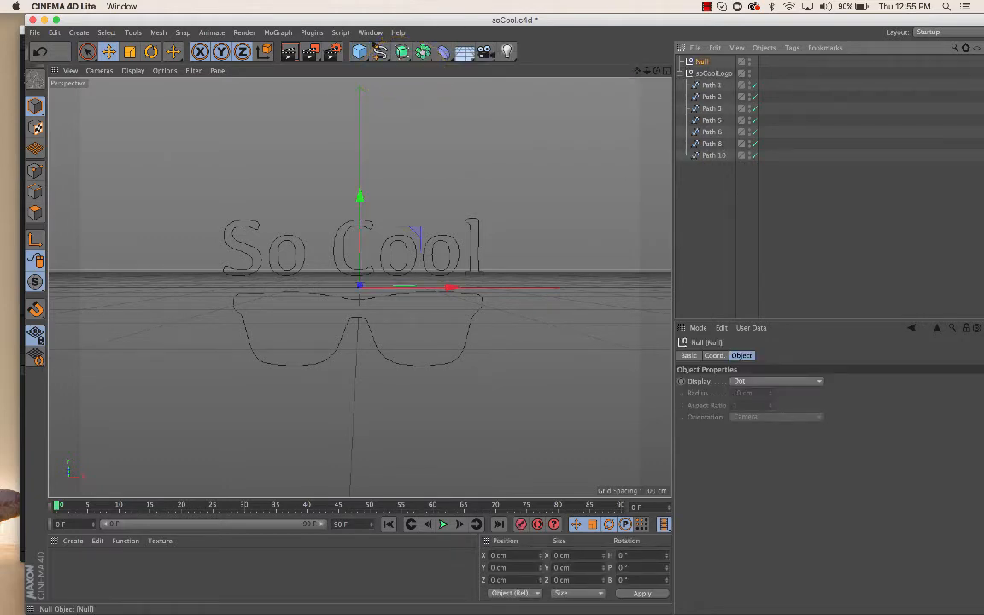
{"action": "double_click", "coordinate": [702, 62]}
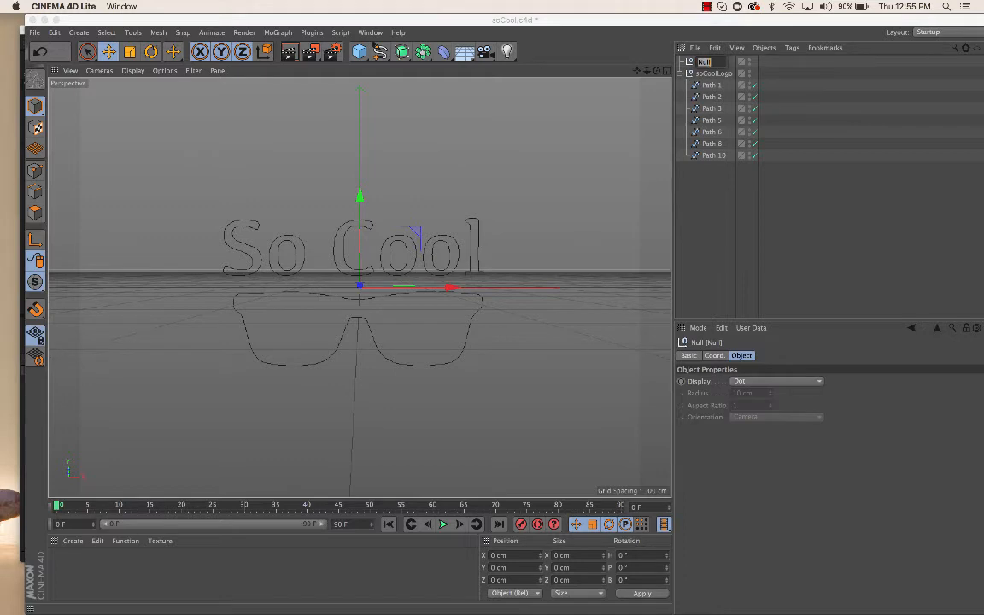
{"action": "type", "text": "so"}
{"action": "key", "text": "Return"}
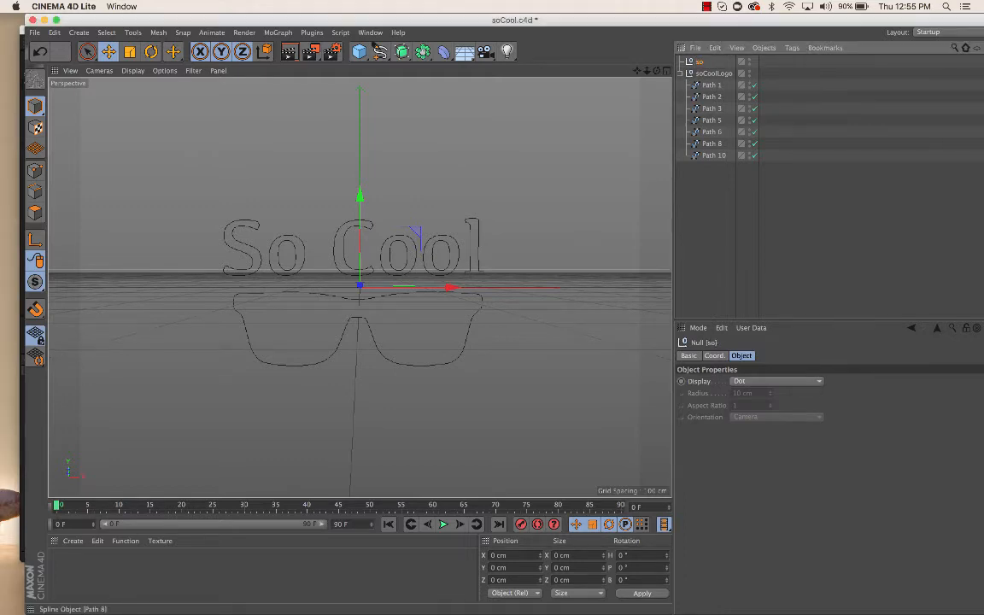
- Parent the "S" path and the first "o" path to the "so" null and select the null to check its contents
{"action": "left_click", "coordinate": [427, 254]}
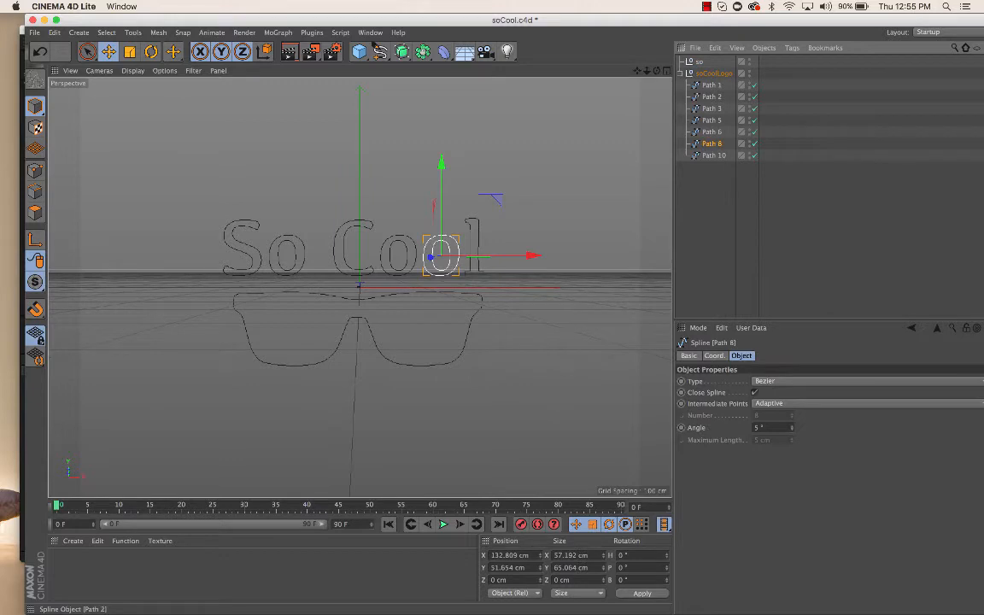
{"action": "left_click", "coordinate": [242, 248]}
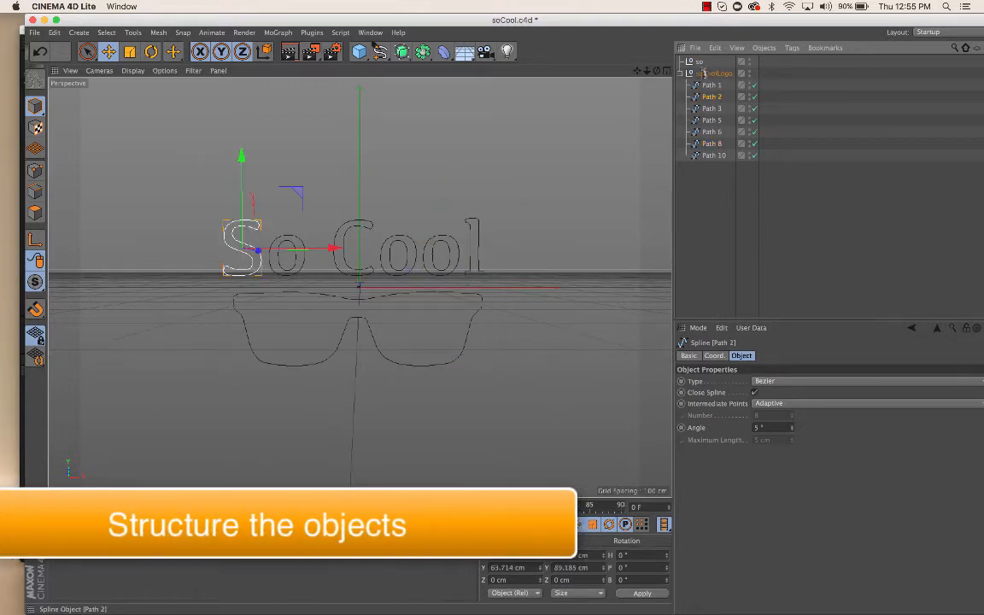
{"action": "left_click_drag", "start_coordinate": [705, 72], "coordinate": [699, 63]}
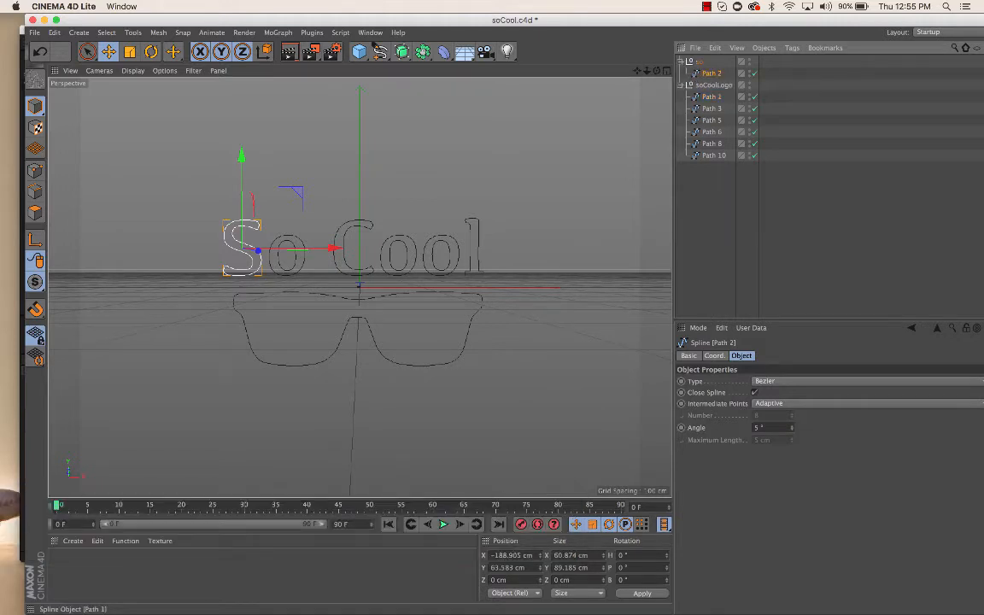
{"action": "left_click_drag", "start_coordinate": [713, 109], "coordinate": [700, 67]}
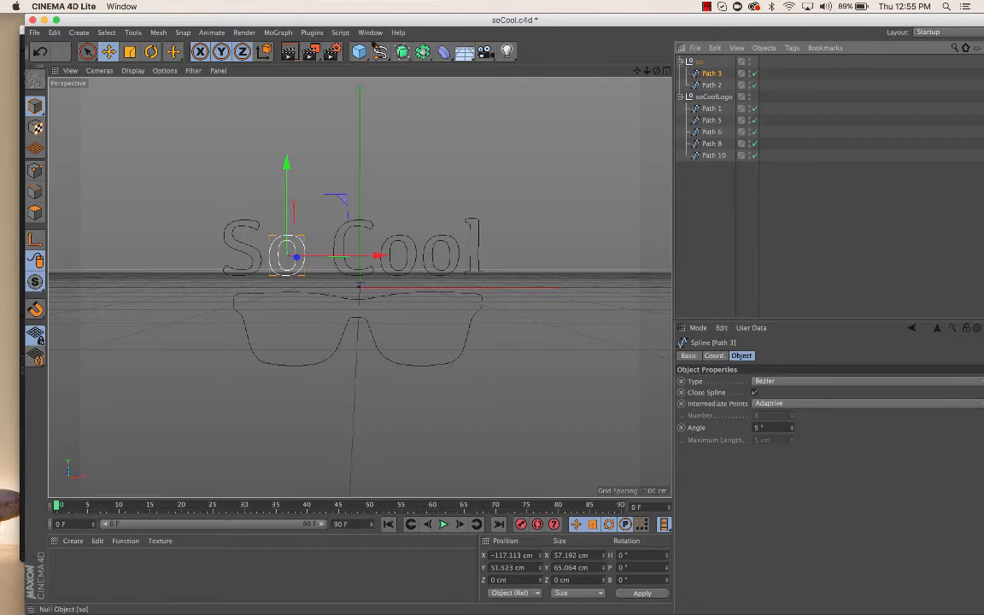
{"action": "left_click", "coordinate": [699, 62]}
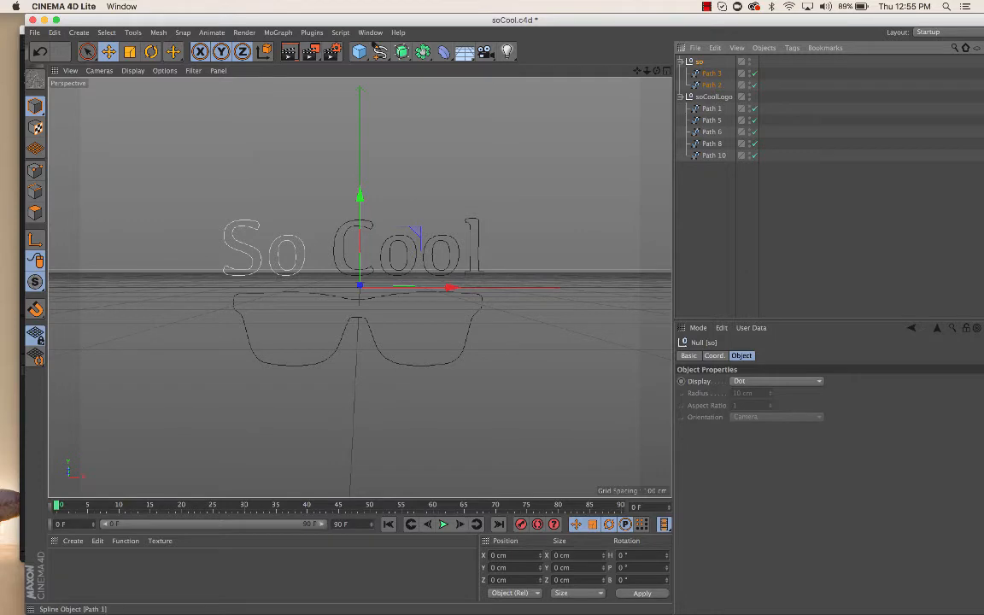
- Add a second top-level Null object and rename it "cool"
{"action": "left_click", "coordinate": [547, 188]}
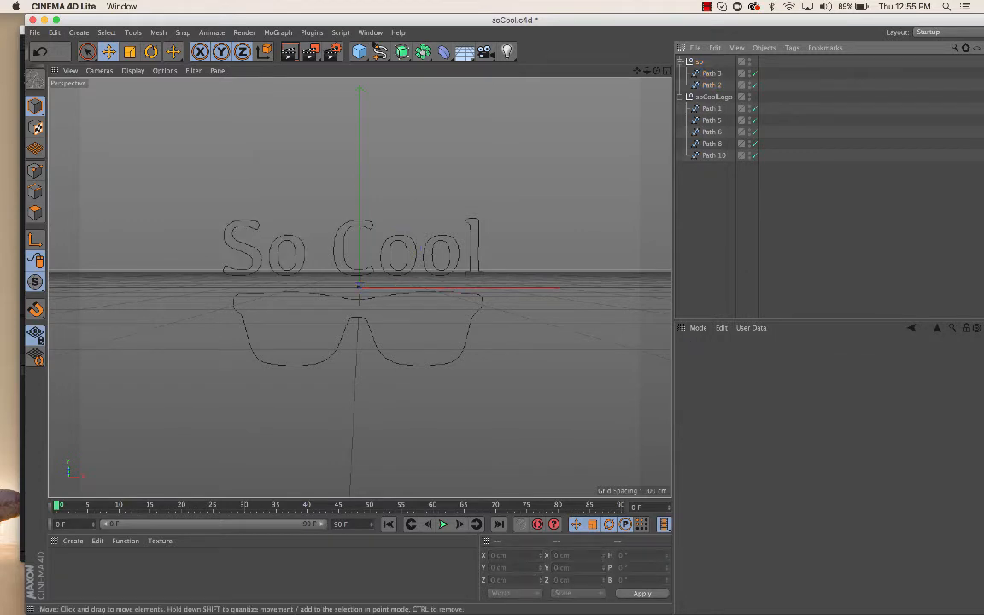
{"action": "left_click", "coordinate": [368, 47]}
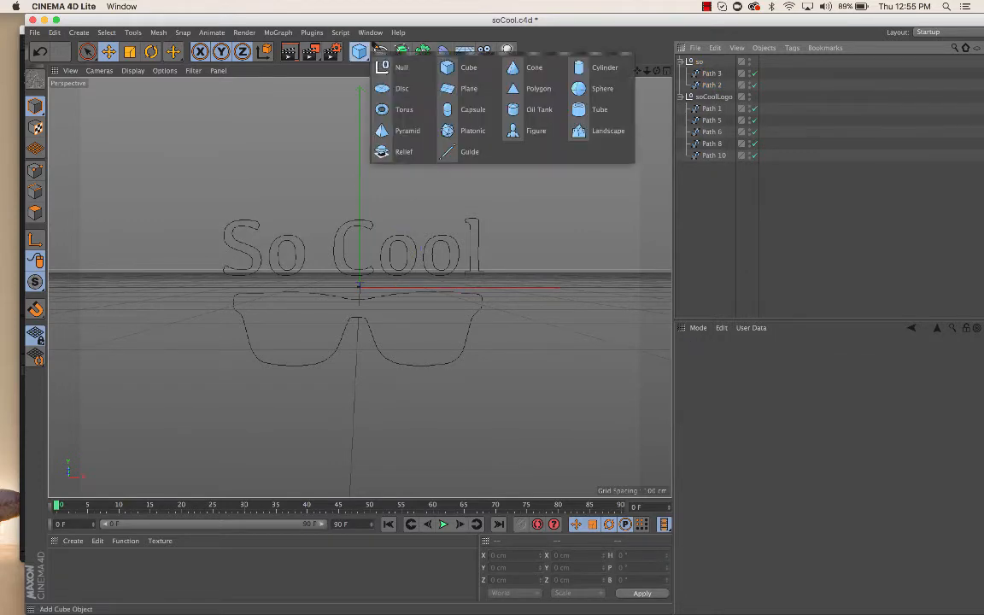
{"action": "left_click", "coordinate": [397, 66]}
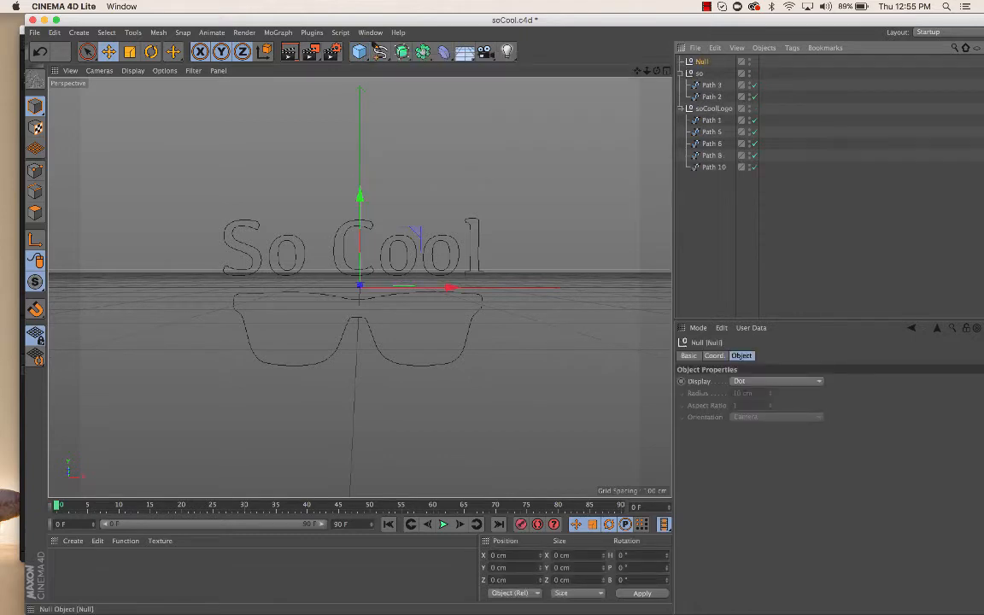
{"action": "type", "text": "cool"}
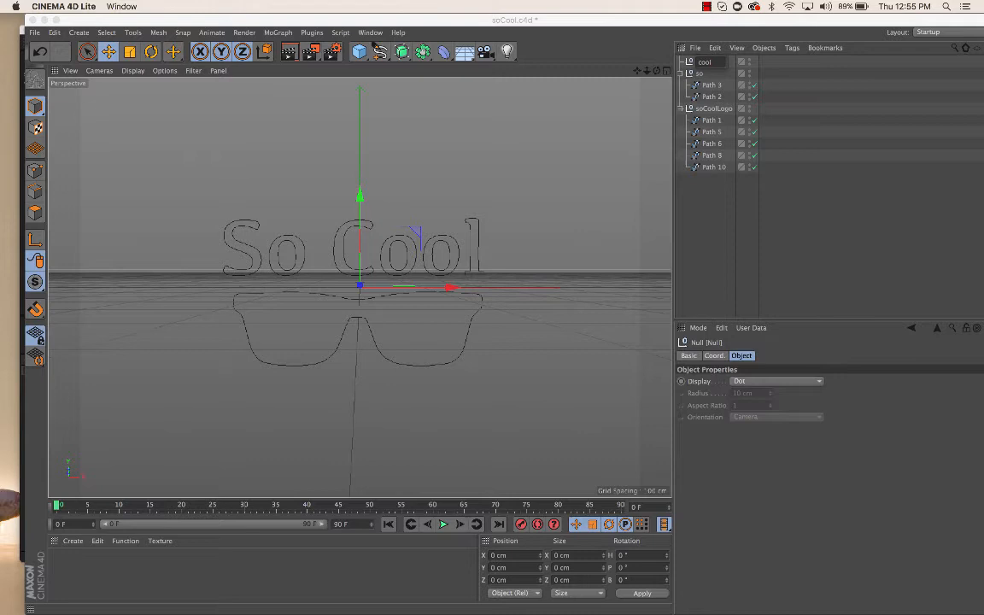
{"action": "key", "text": "Return"}
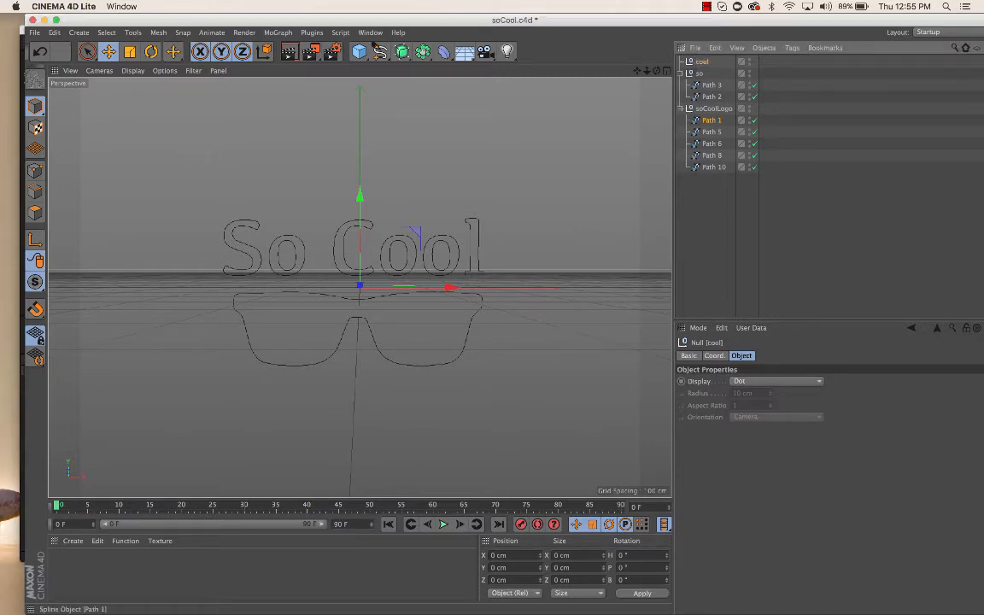
- Parent the "C", both remaining "o" paths and the "l" path to the "cool" null and collapse both word nulls
{"action": "left_click", "coordinate": [712, 121]}
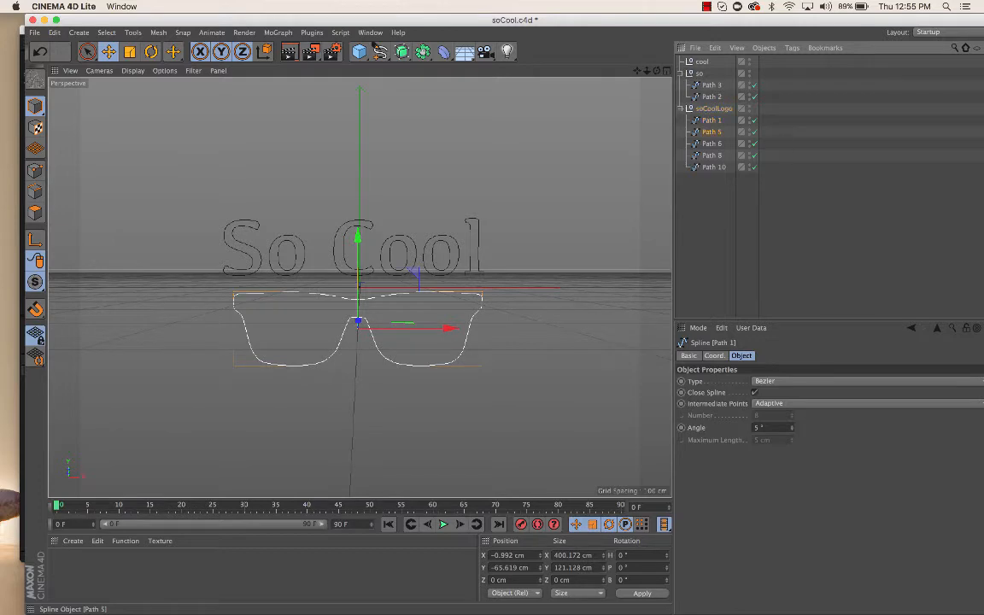
{"action": "left_click", "coordinate": [712, 132]}
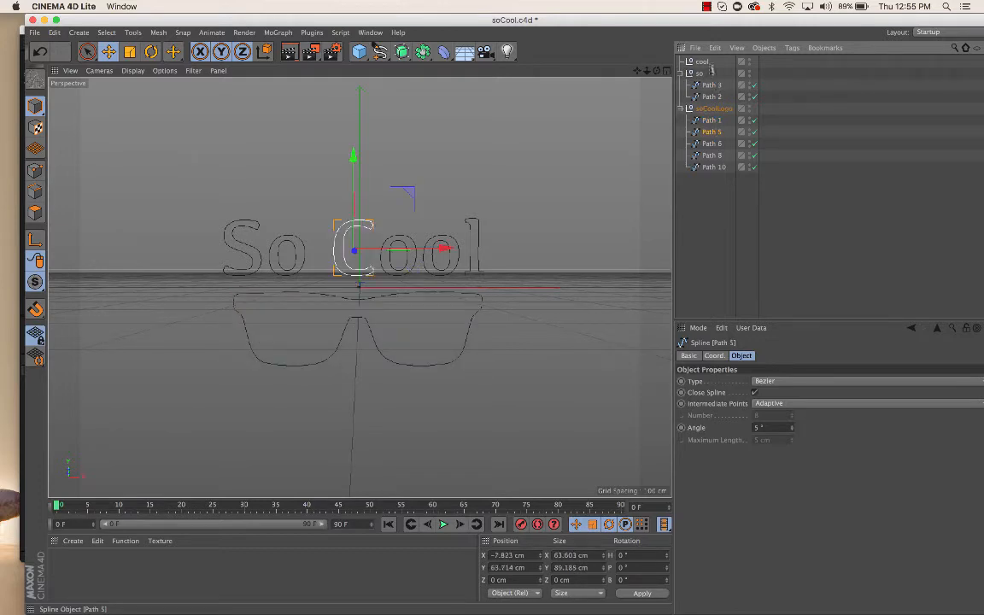
{"action": "left_click_drag", "start_coordinate": [711, 71], "coordinate": [709, 65]}
{"action": "left_click_drag", "start_coordinate": [711, 143], "coordinate": [713, 66]}
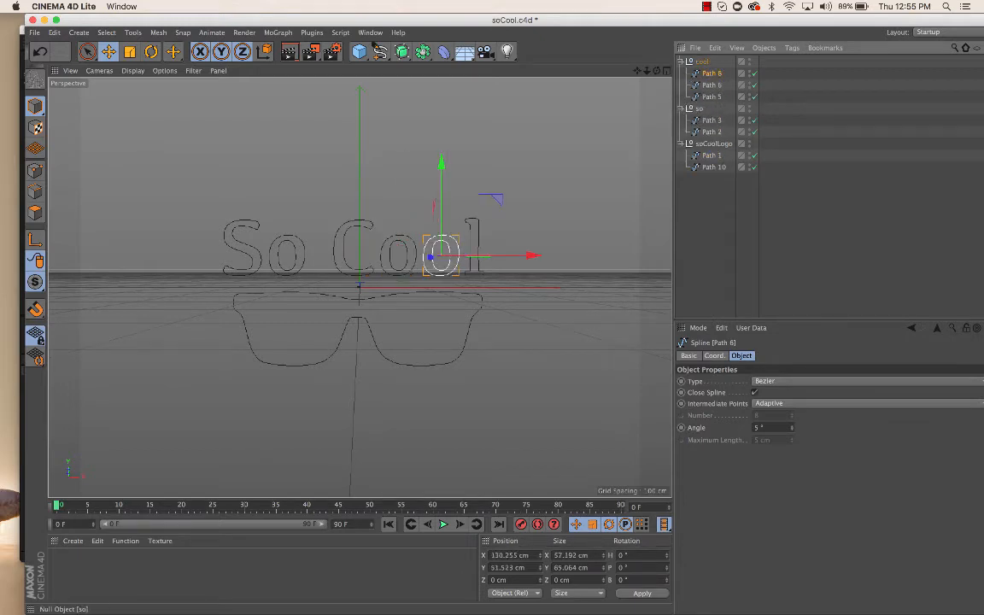
{"action": "left_click_drag", "start_coordinate": [715, 167], "coordinate": [714, 71]}
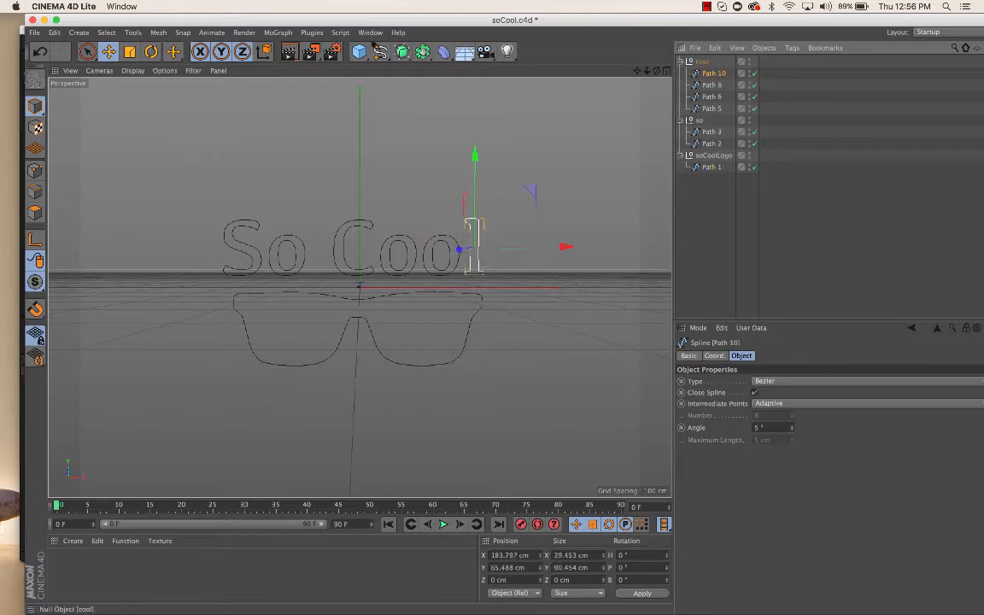
{"action": "left_click", "coordinate": [681, 62]}
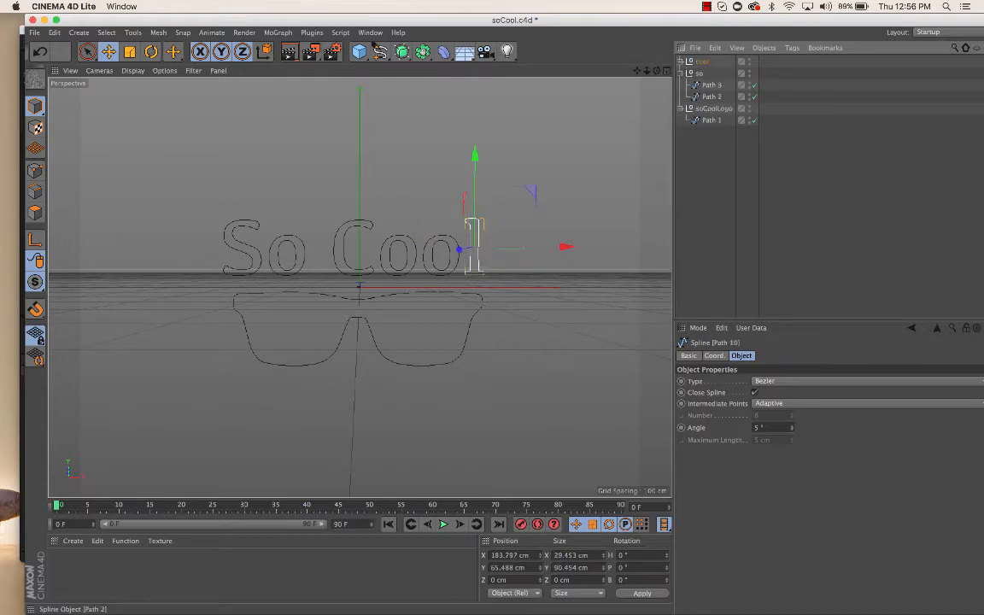
{"action": "left_click", "coordinate": [687, 74]}
- Rename the soCoolLogo null as "Glasses", collapse it and select the three nulls in turn to check their contents
{"action": "left_click", "coordinate": [713, 85]}
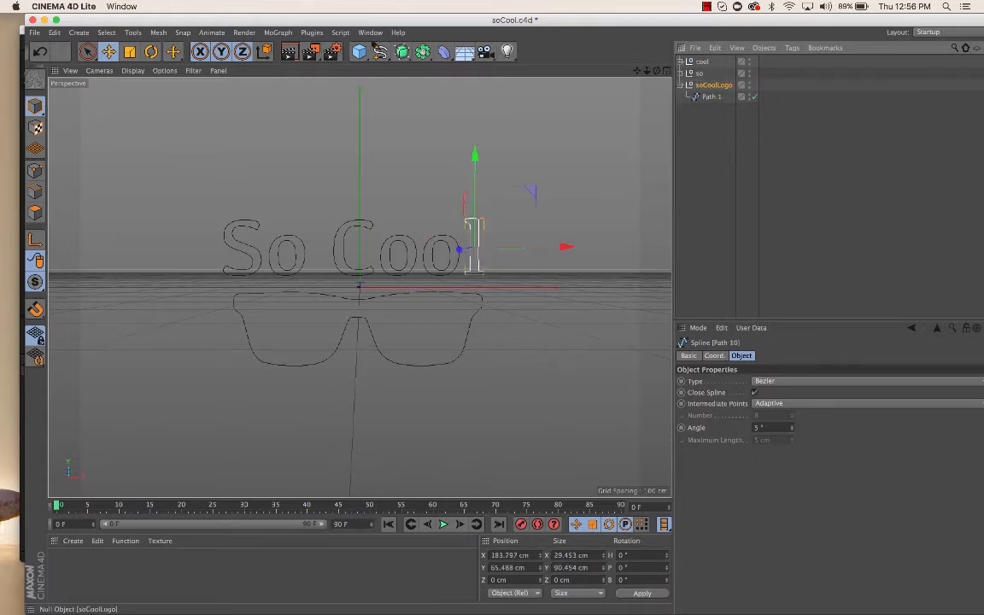
{"action": "double_click", "coordinate": [714, 86]}
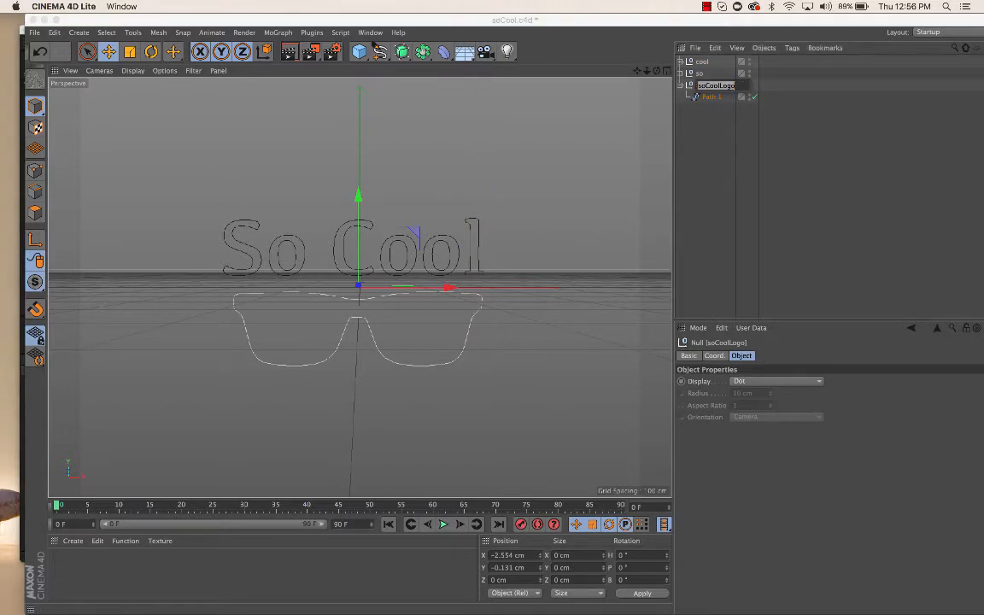
{"action": "type", "text": "Glasses"}
{"action": "key", "text": "Return"}
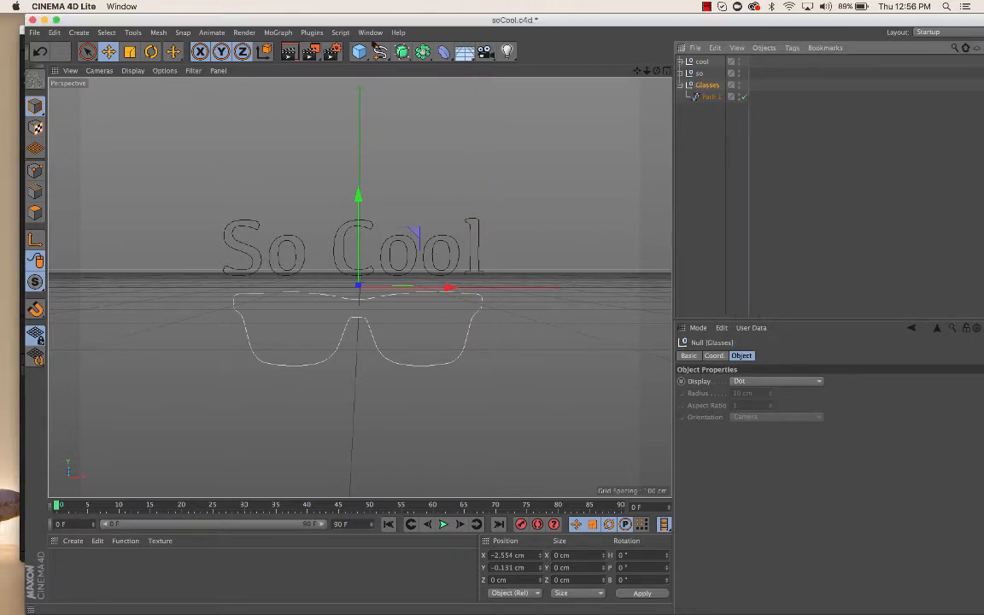
{"action": "left_click", "coordinate": [723, 146]}
{"action": "left_click", "coordinate": [681, 86]}
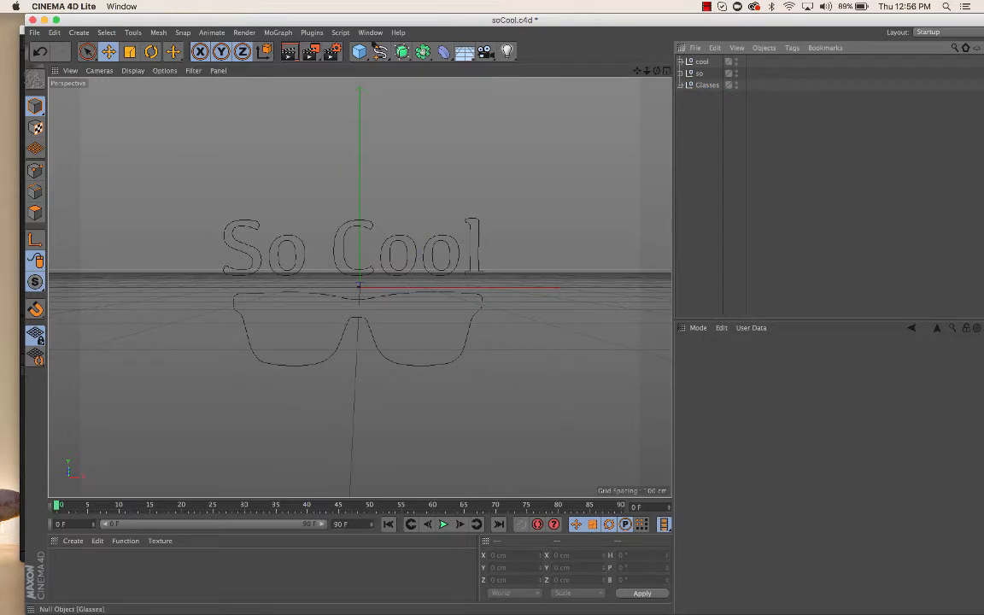
{"action": "left_click", "coordinate": [701, 62]}
{"action": "left_click", "coordinate": [698, 73]}
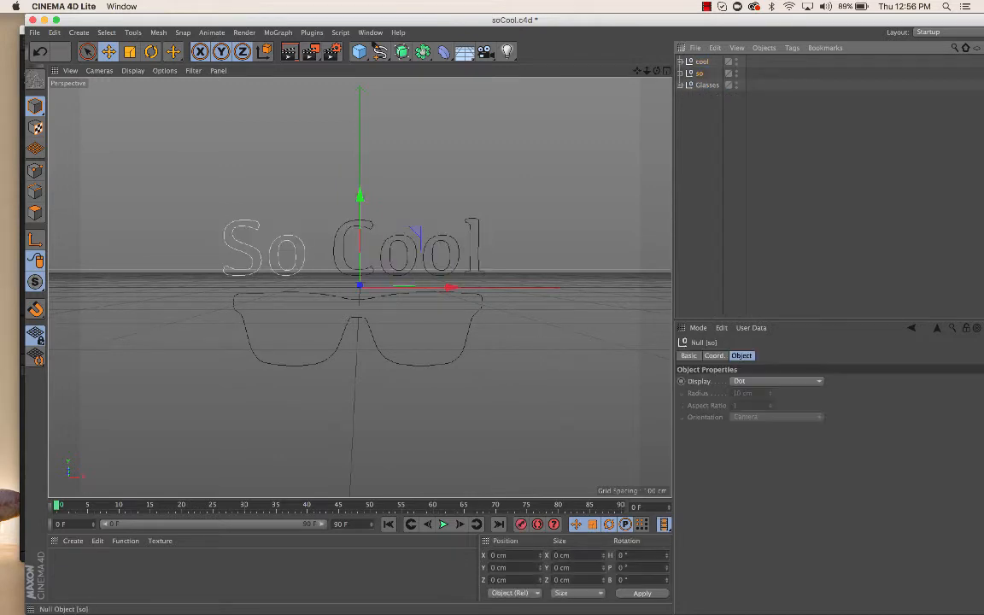
{"action": "left_click", "coordinate": [707, 84]}
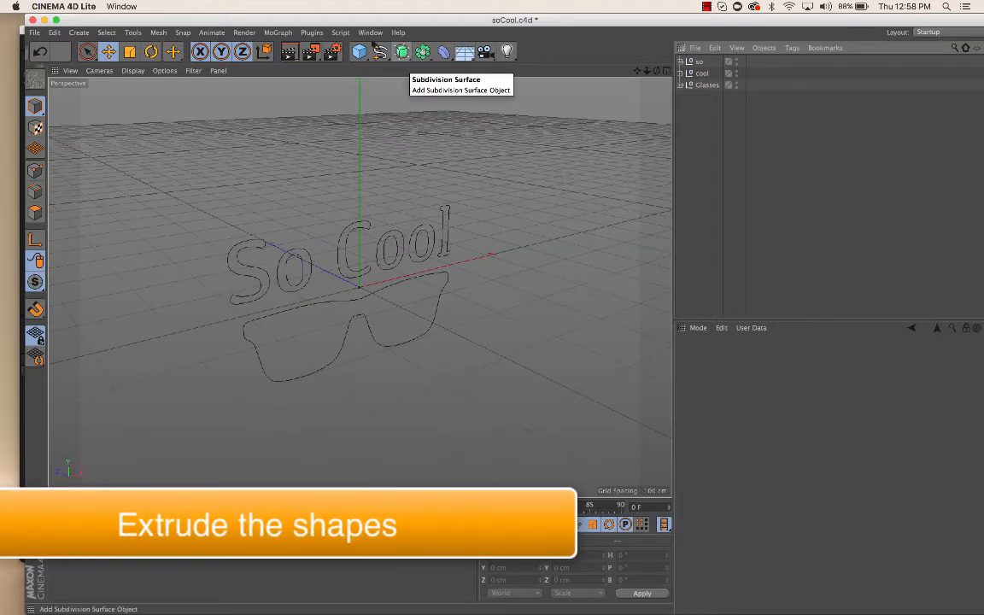
- Add an Extrude object to the scene and parent the "so" null to it
{"action": "left_click", "coordinate": [401, 51]}
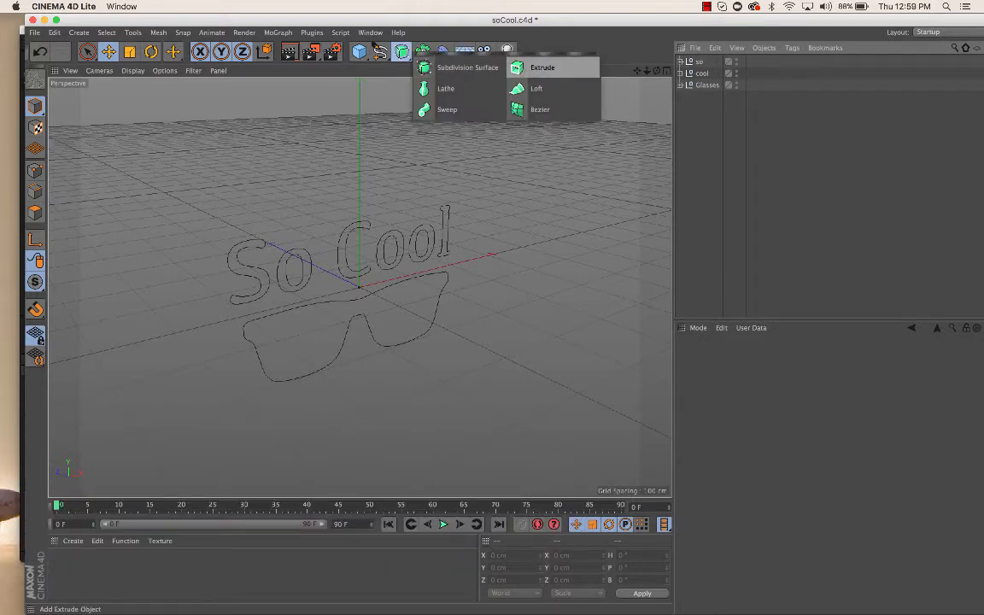
{"action": "left_click", "coordinate": [543, 68]}
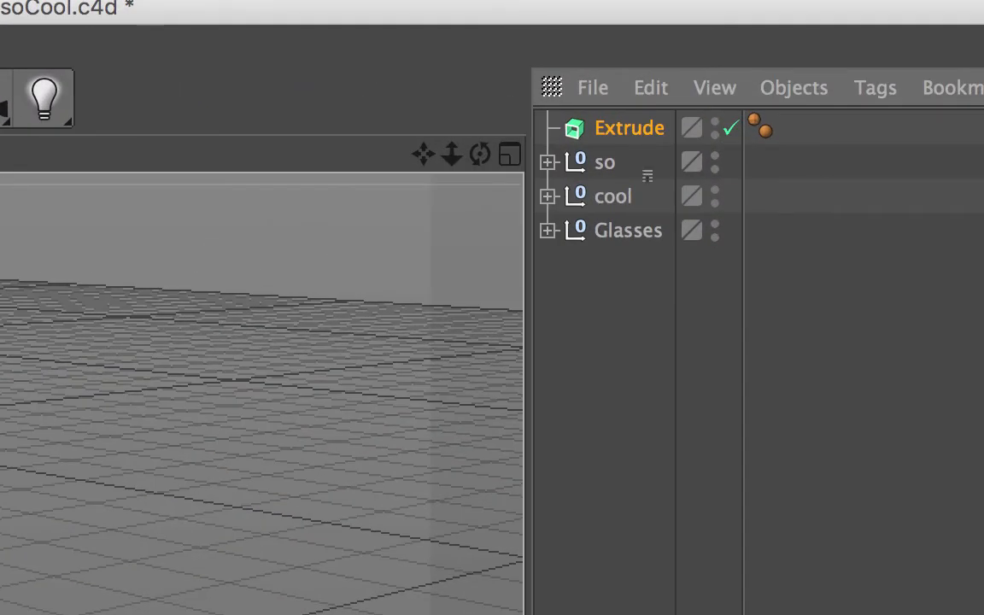
{"action": "left_click", "coordinate": [647, 170]}
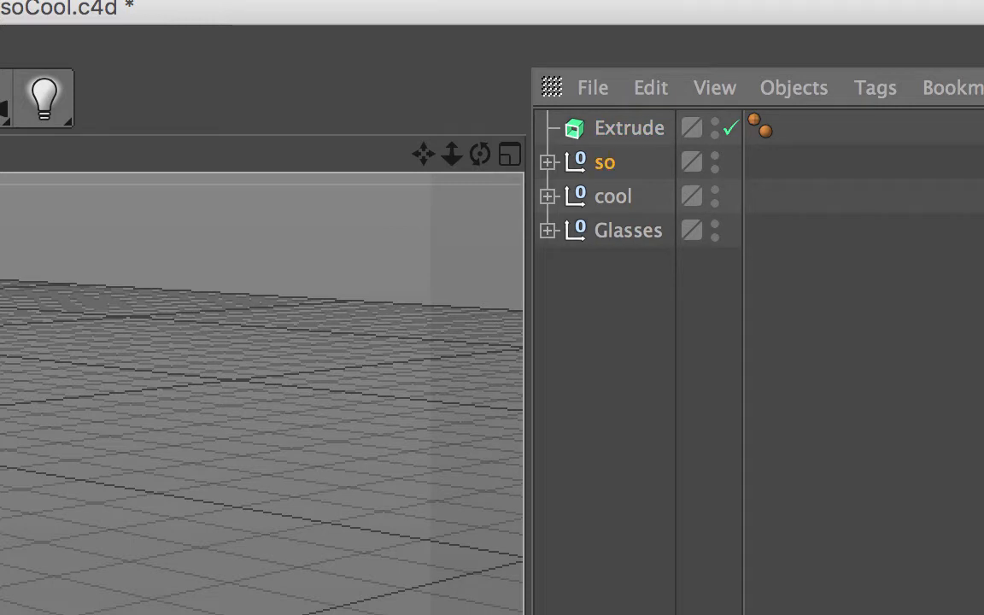
{"action": "left_click_drag", "start_coordinate": [631, 168], "coordinate": [629, 128]}
{"action": "left_click", "coordinate": [606, 162]}
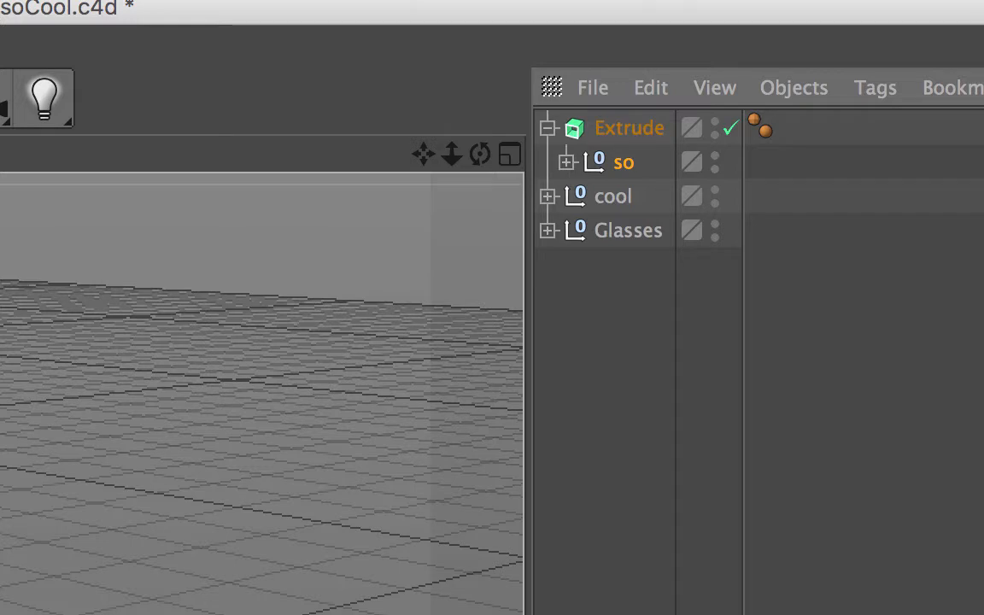
- Enable Hierarchical on the Extrude object holding "so" and set its Z movement to 40 cm
{"action": "left_click", "coordinate": [629, 128]}
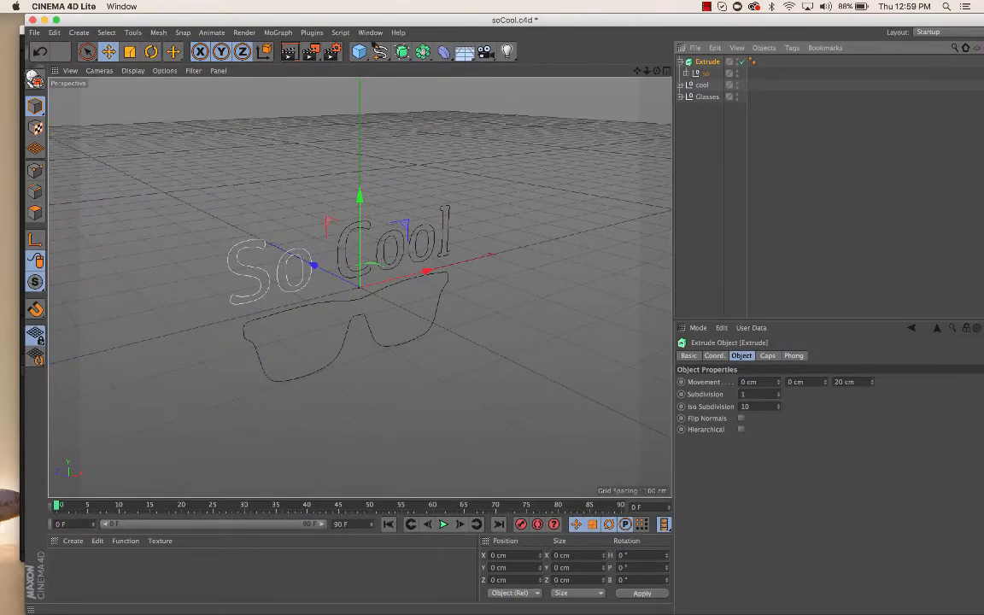
{"action": "left_click", "coordinate": [872, 381]}
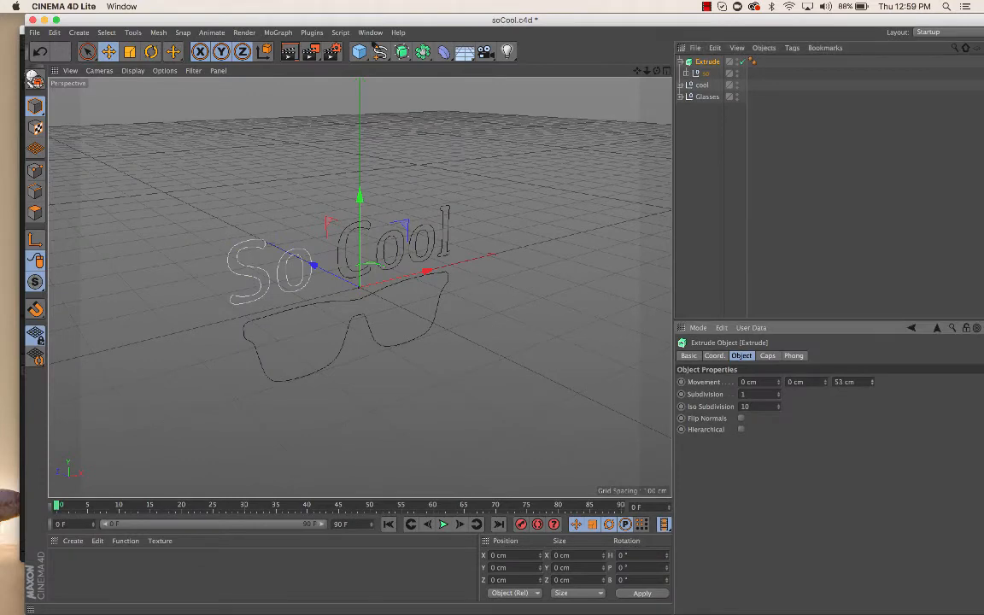
{"action": "left_click_drag", "start_coordinate": [872, 382], "coordinate": [872, 372]}
{"action": "left_click", "coordinate": [686, 74]}
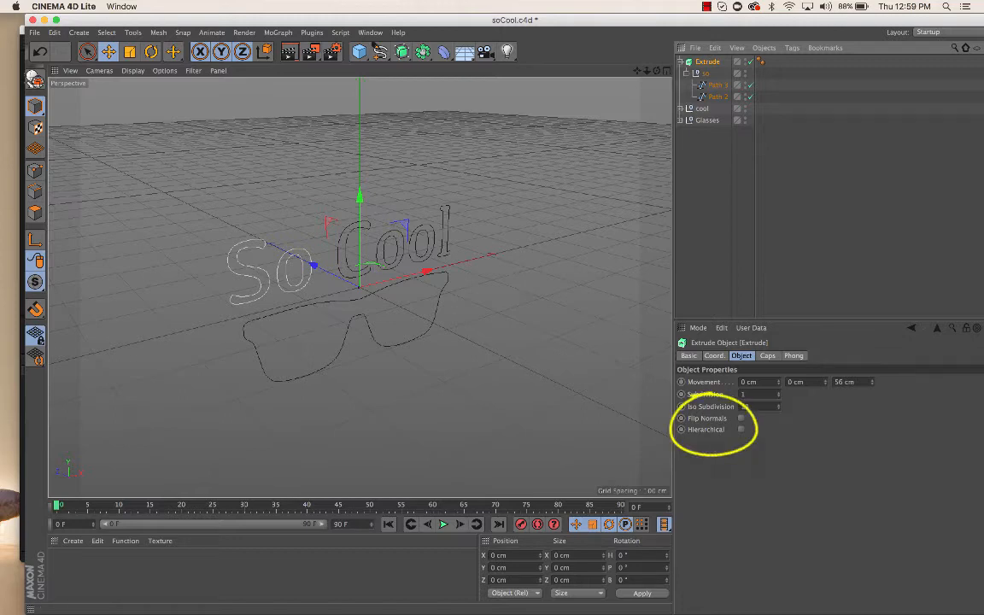
{"action": "left_click", "coordinate": [740, 428]}
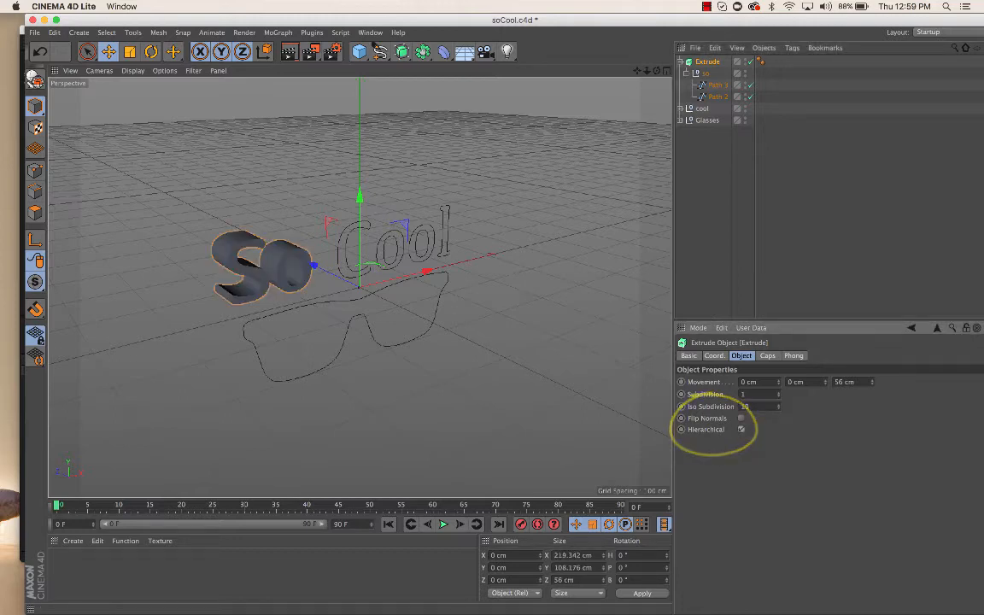
{"action": "mouse_move", "coordinate": [871, 382]}
{"action": "left_mouse_down"}
{"action": "mouse_move", "coordinate": [871, 427]}
{"action": "mouse_move", "coordinate": [871, 290]}
{"action": "mouse_move", "coordinate": [871, 399]}
{"action": "left_mouse_up"}
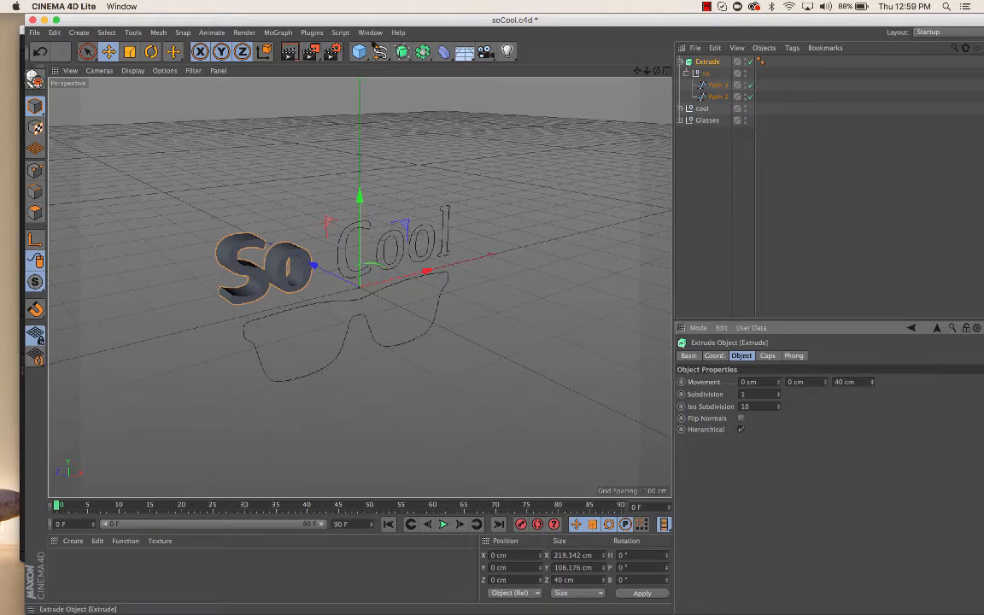
{"action": "left_click", "coordinate": [686, 73]}
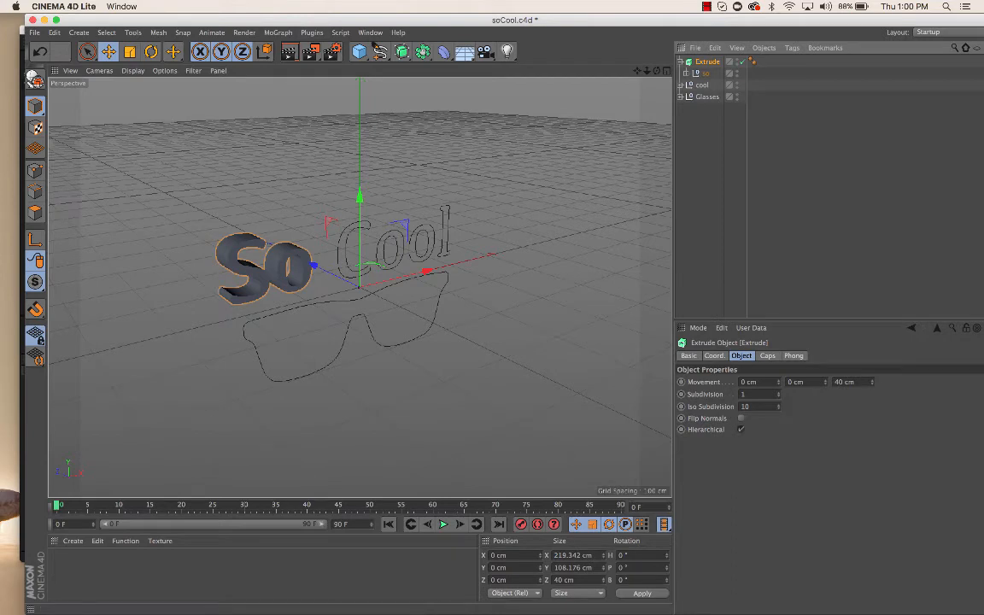
- Add a second Extrude object and parent the "cool" null to it
{"action": "left_click", "coordinate": [402, 53]}
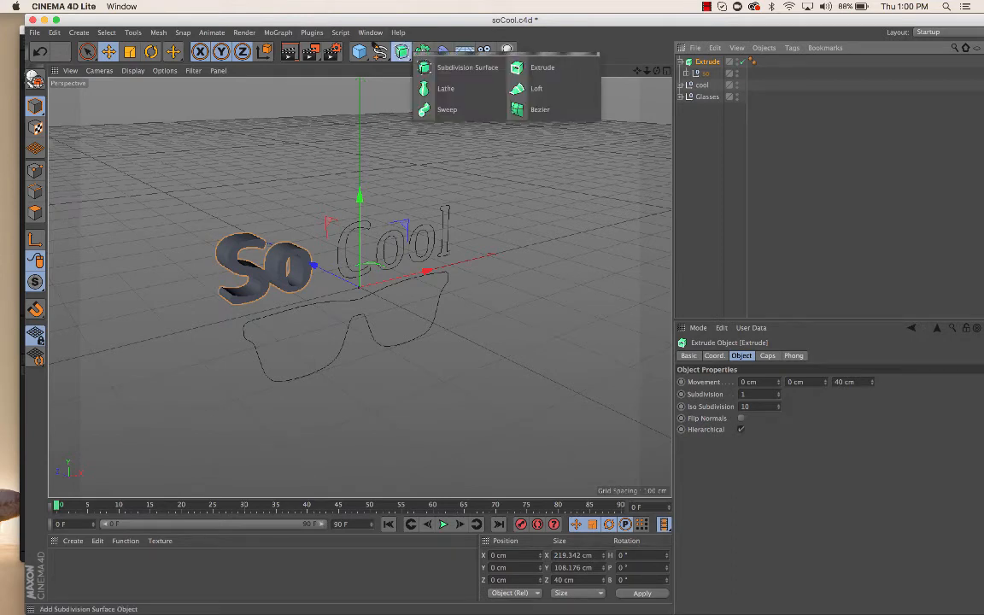
{"action": "left_click", "coordinate": [543, 68]}
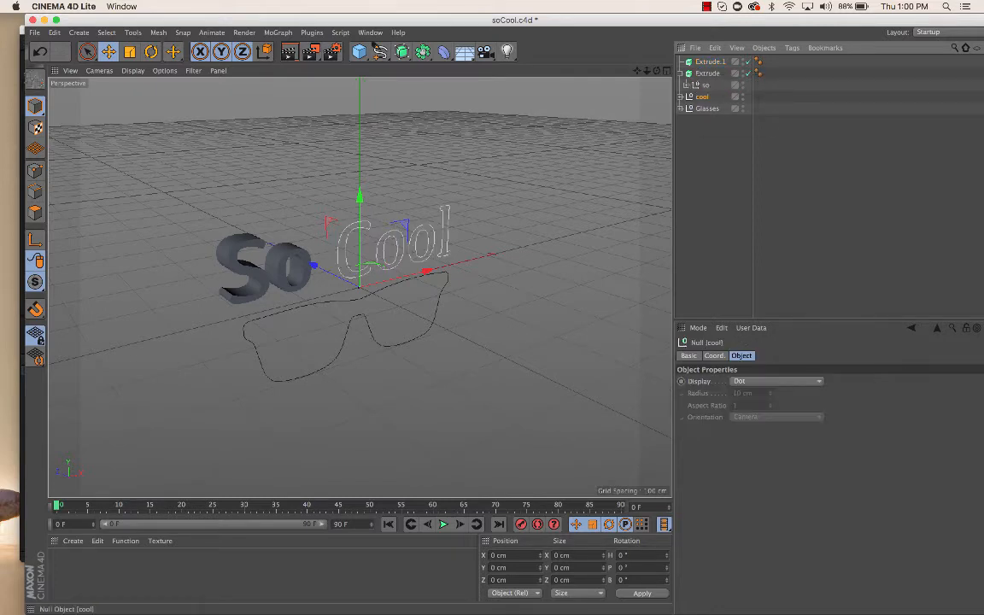
{"action": "left_click_drag", "start_coordinate": [703, 96], "coordinate": [711, 63]}
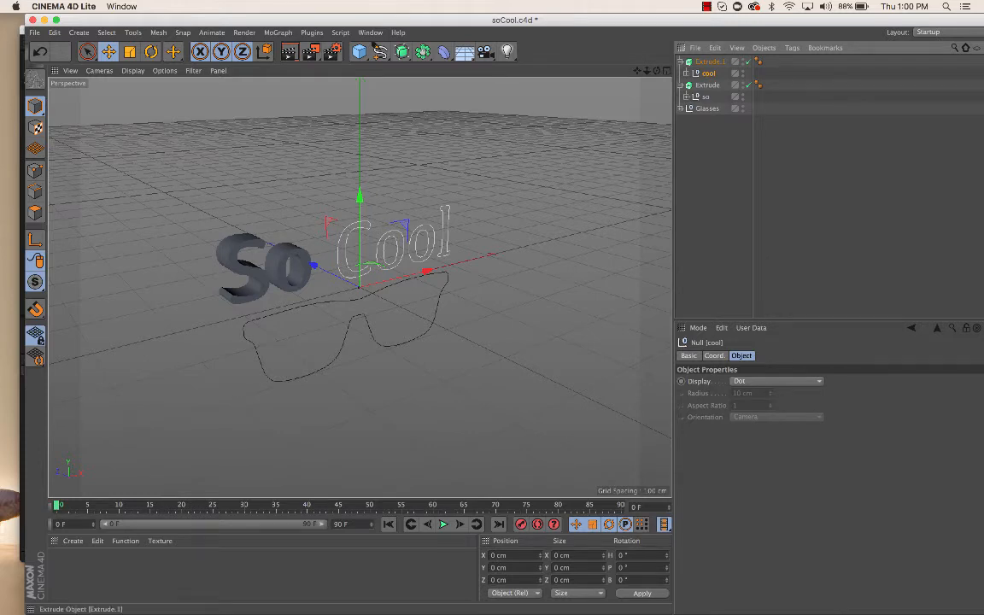
- Enable Hierarchical on the Extrude object holding "cool" and set its Z movement to 40 cm
{"action": "left_click", "coordinate": [710, 62]}
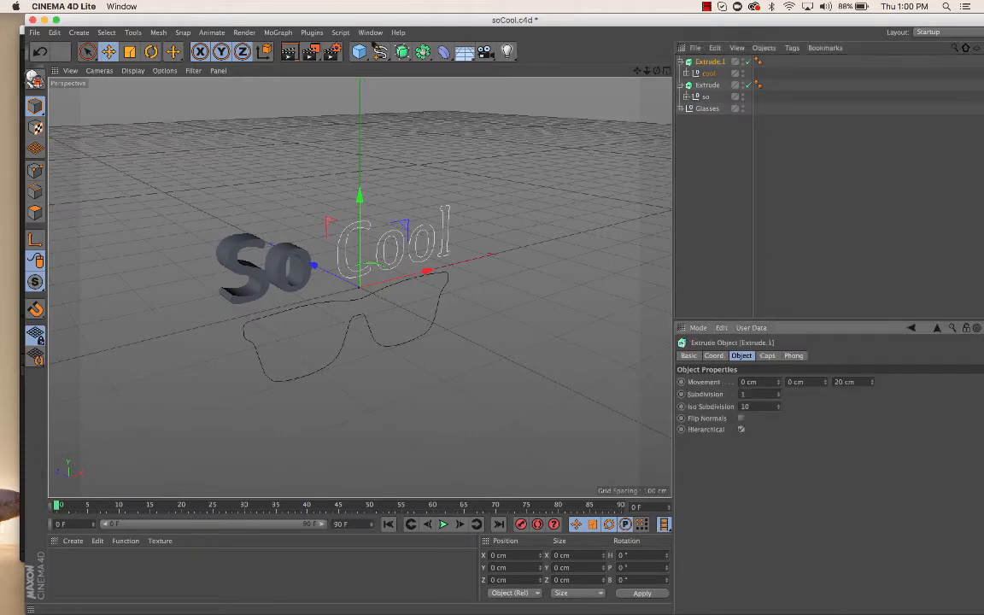
{"action": "left_click", "coordinate": [740, 429]}
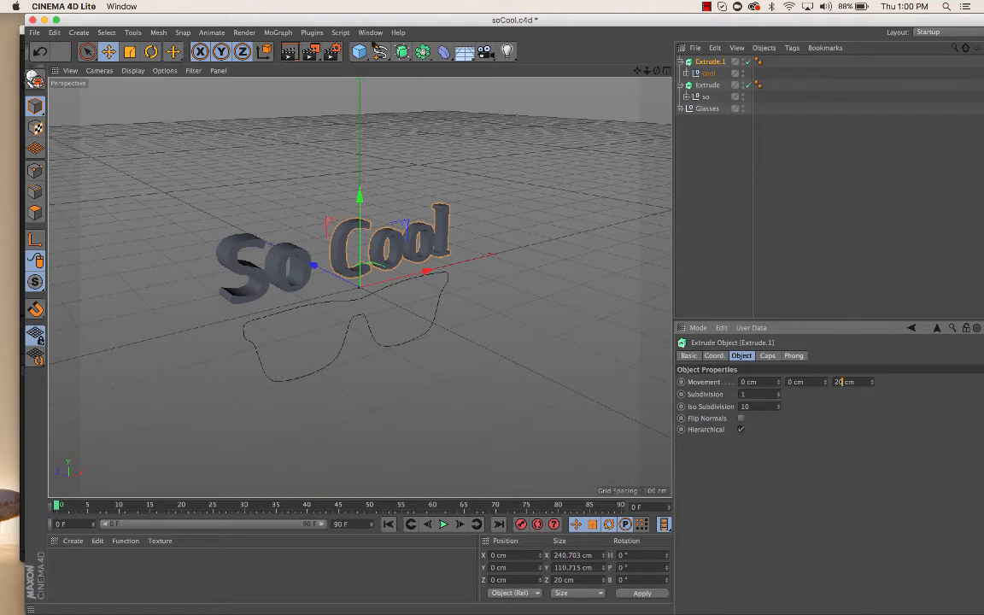
{"action": "double_click", "coordinate": [839, 382]}
{"action": "type", "text": "40"}
{"action": "key", "text": "Return"}
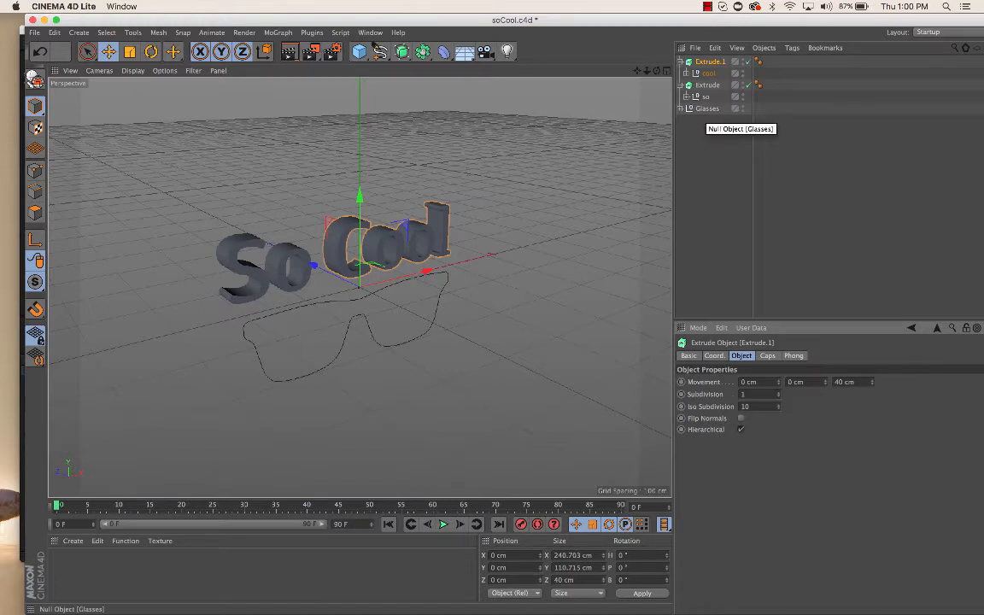
- Duplicate the Extrude object holding "so" and replace the copied null inside it with the "Glasses" null
{"action": "left_click", "coordinate": [706, 85]}
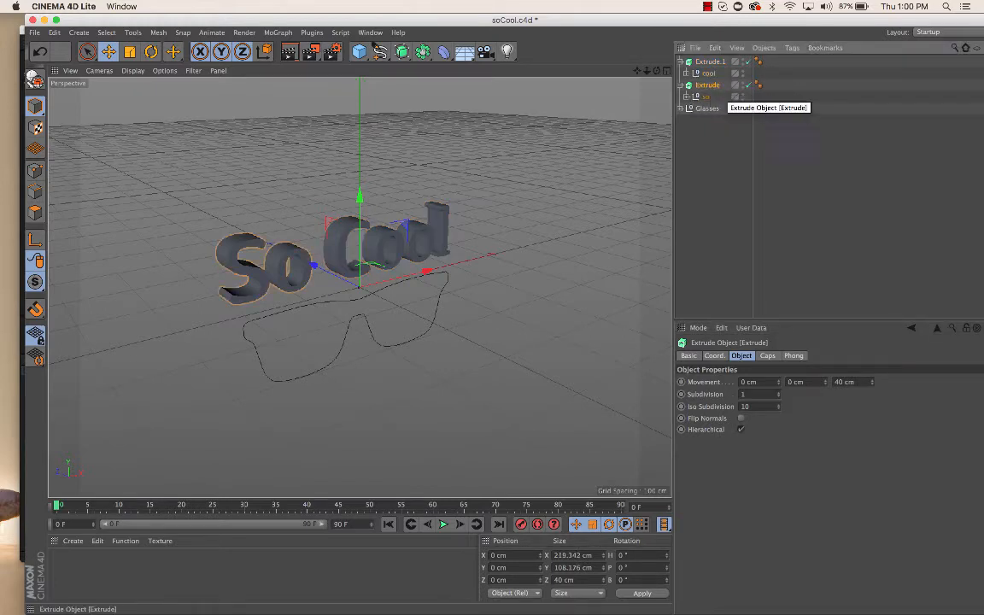
{"action": "key", "text": "super+v"}
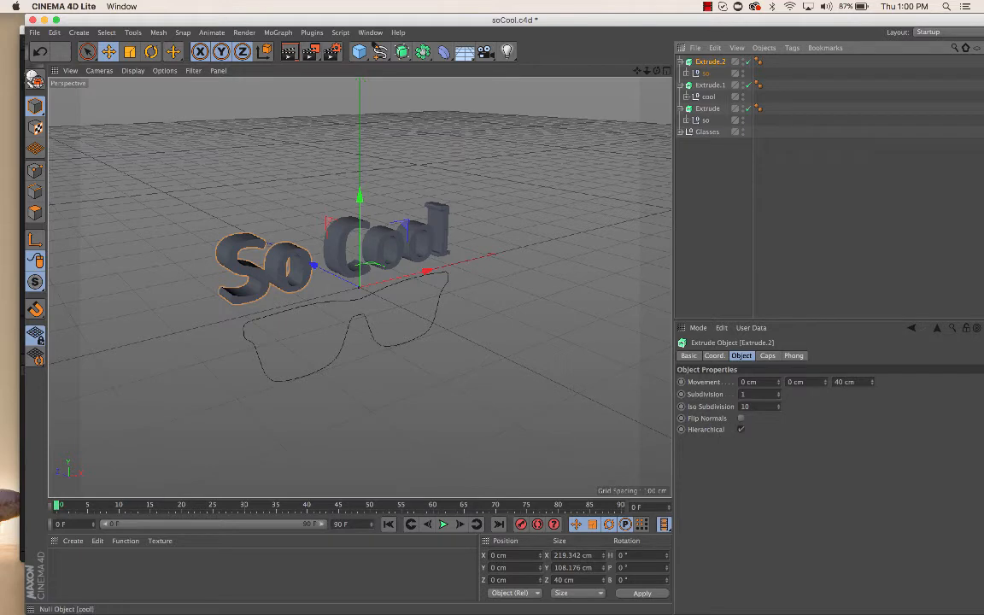
{"action": "left_click", "coordinate": [705, 72]}
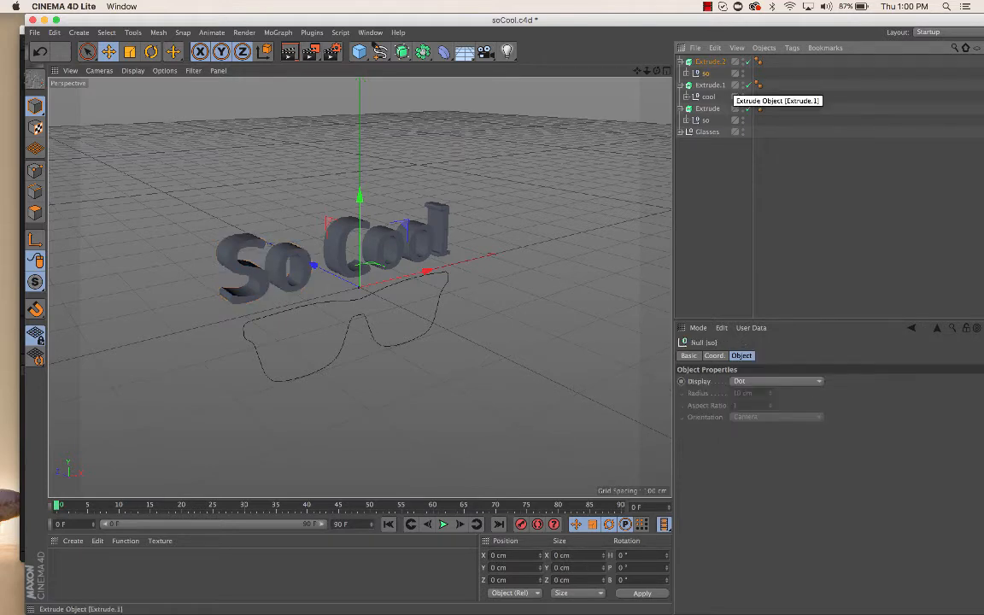
{"action": "key", "text": "Delete"}
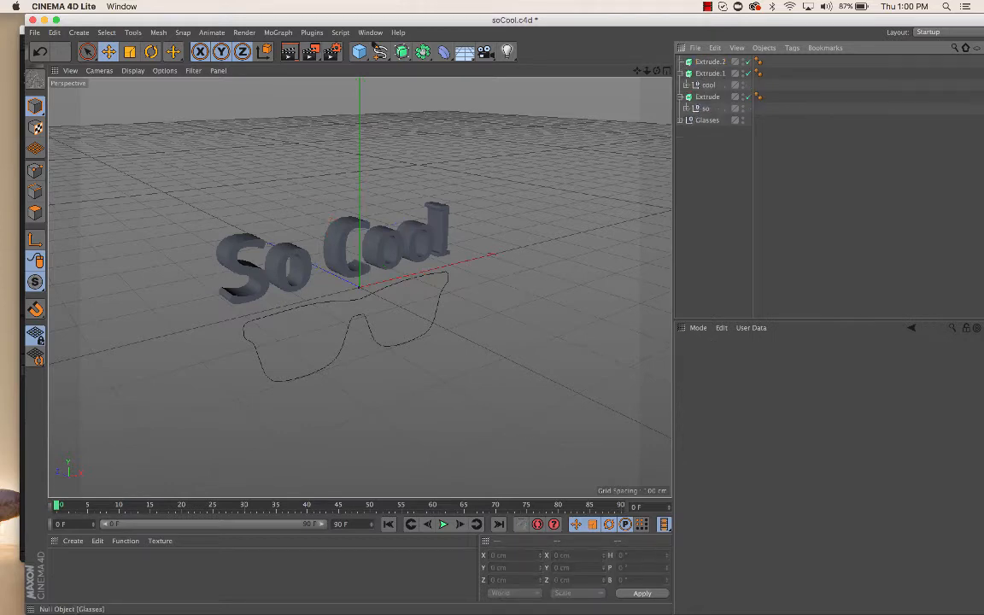
{"action": "left_click_drag", "start_coordinate": [707, 119], "coordinate": [709, 63]}
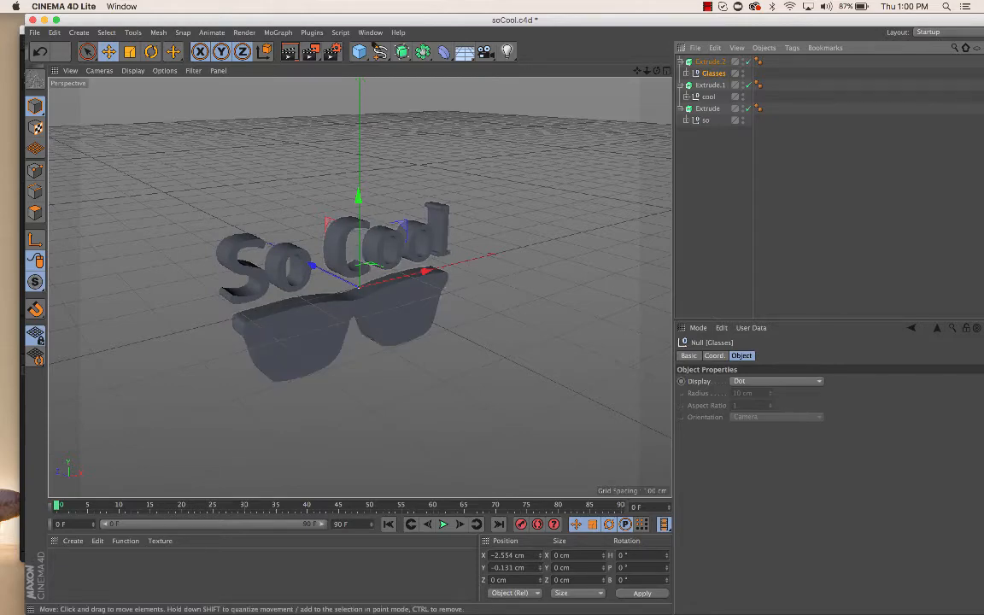
{"action": "left_click_drag", "start_coordinate": [360, 288], "coordinate": [316, 261], "text": "alt"}
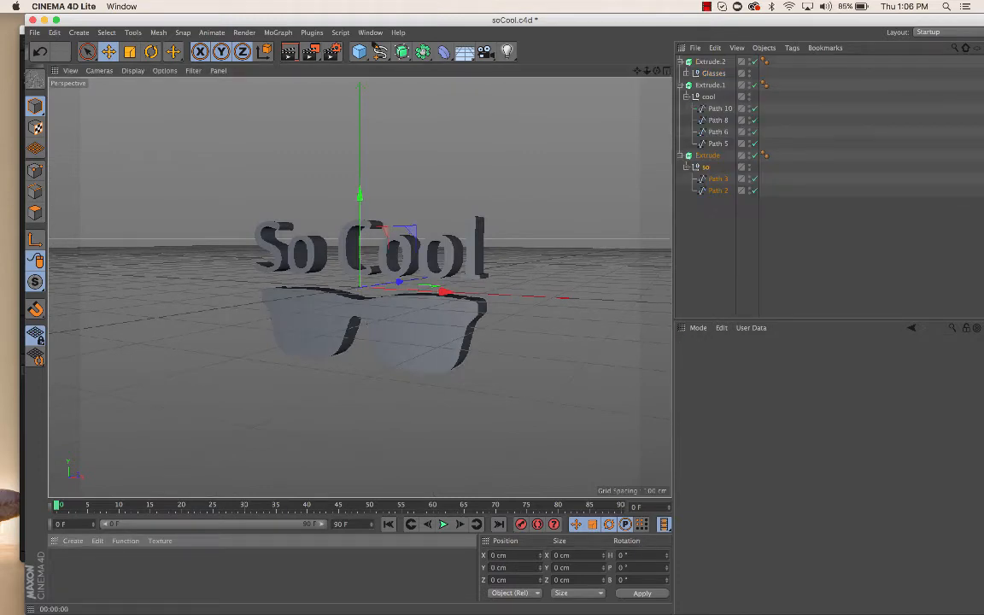
- Load the Glass Simple Red material preset and apply it to the Extrude object holding "so"
{"action": "double_click", "coordinate": [256, 574]}
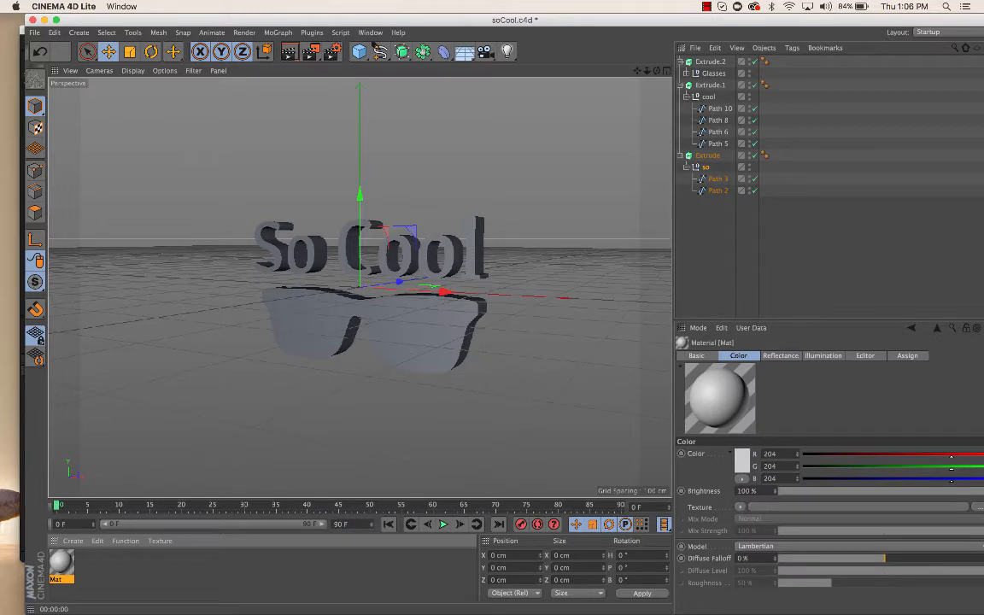
{"action": "key", "text": "Delete"}
{"action": "left_click", "coordinate": [73, 541]}
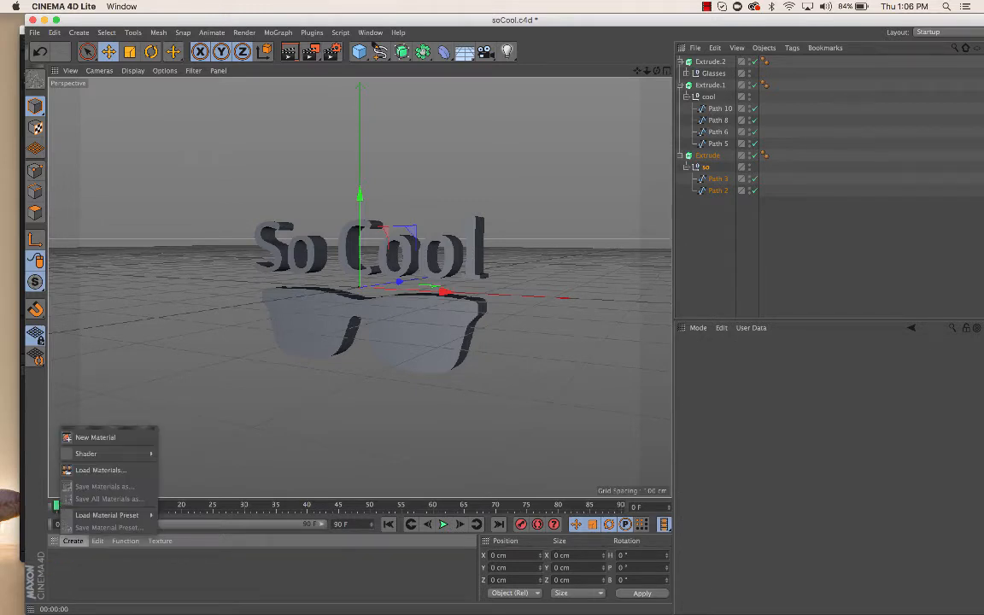
{"action": "mouse_move", "coordinate": [107, 515]}
{"action": "mouse_move", "coordinate": [165, 514]}
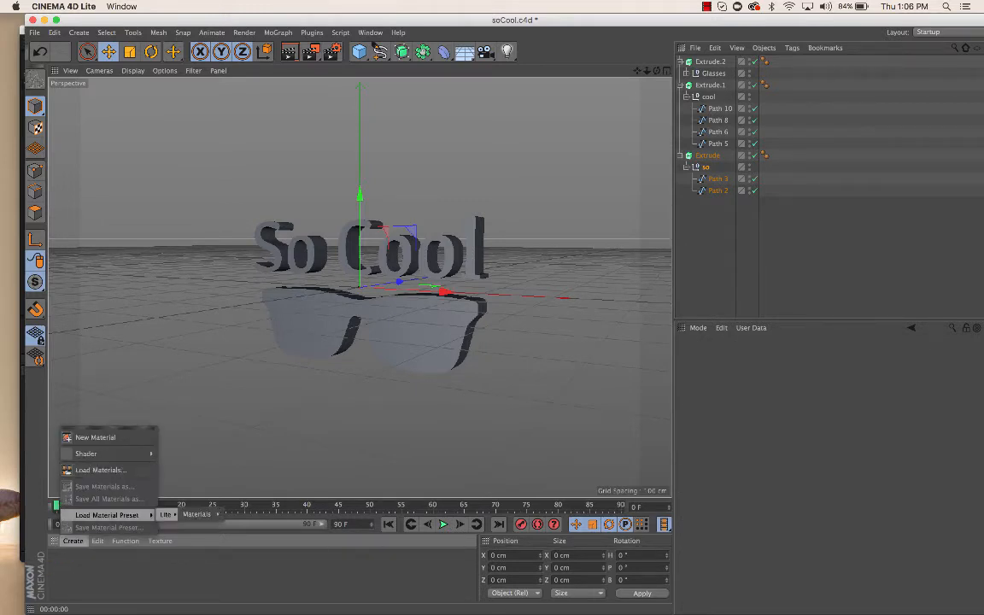
{"action": "mouse_move", "coordinate": [196, 514]}
{"action": "mouse_move", "coordinate": [237, 520]}
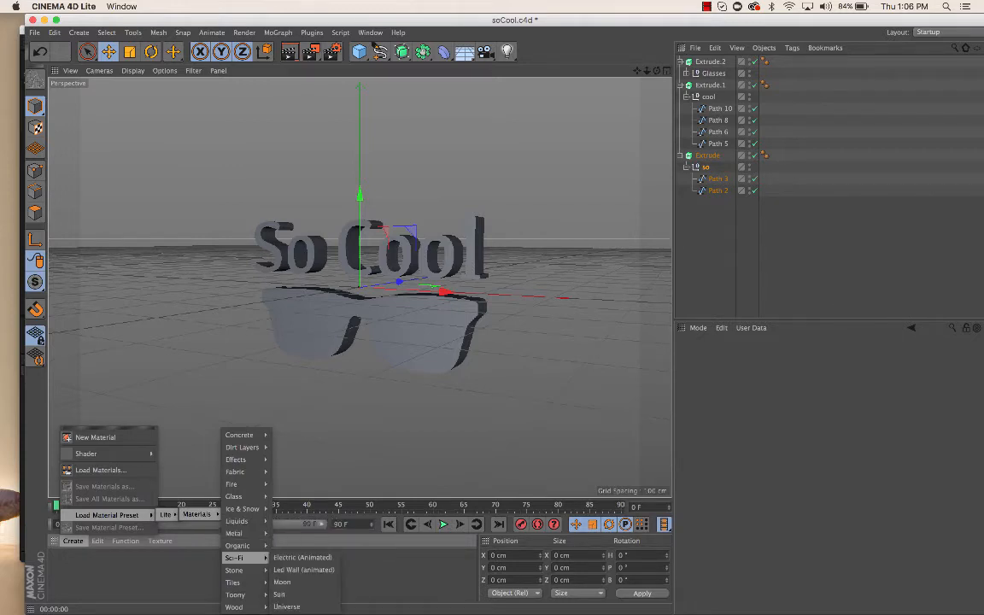
{"action": "mouse_move", "coordinate": [235, 496]}
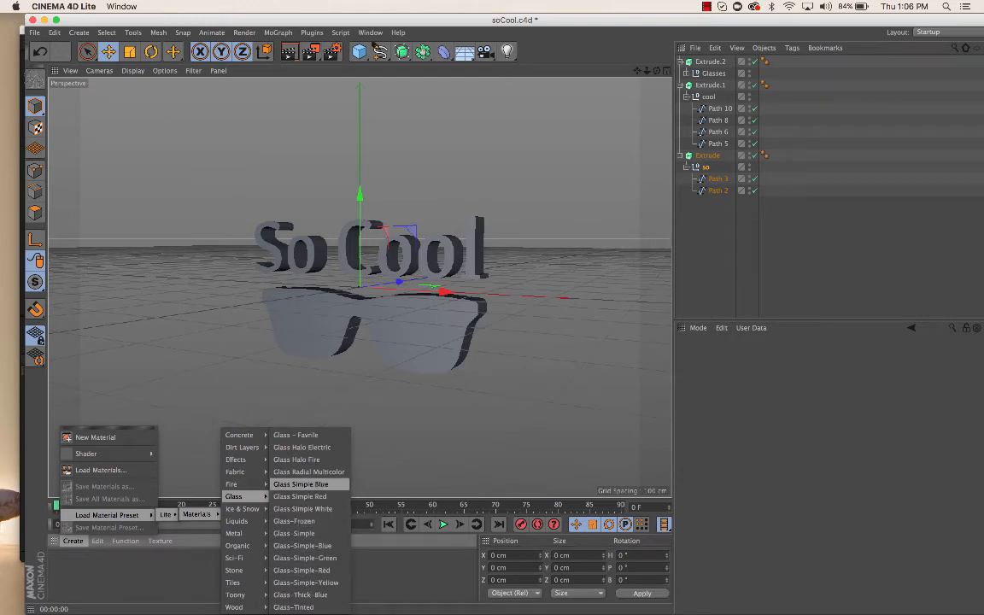
{"action": "left_click", "coordinate": [299, 496]}
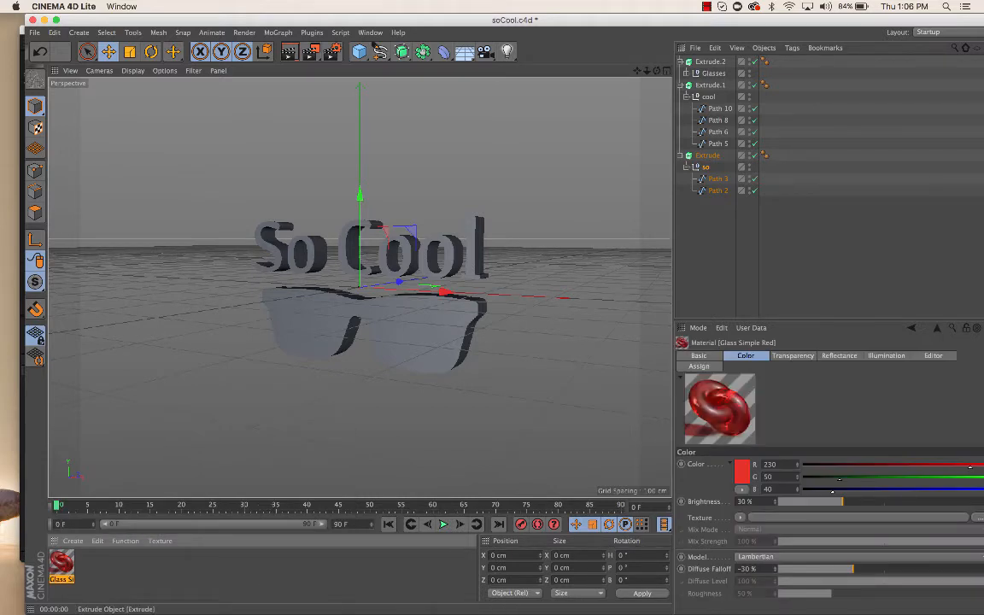
{"action": "left_click", "coordinate": [707, 155]}
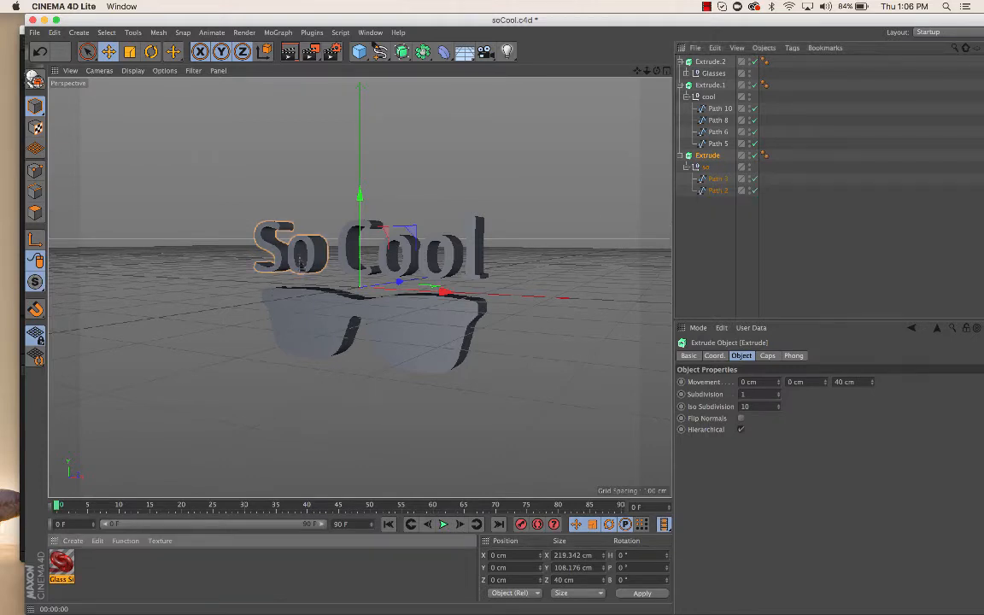
{"action": "left_click_drag", "start_coordinate": [301, 263], "coordinate": [300, 263]}
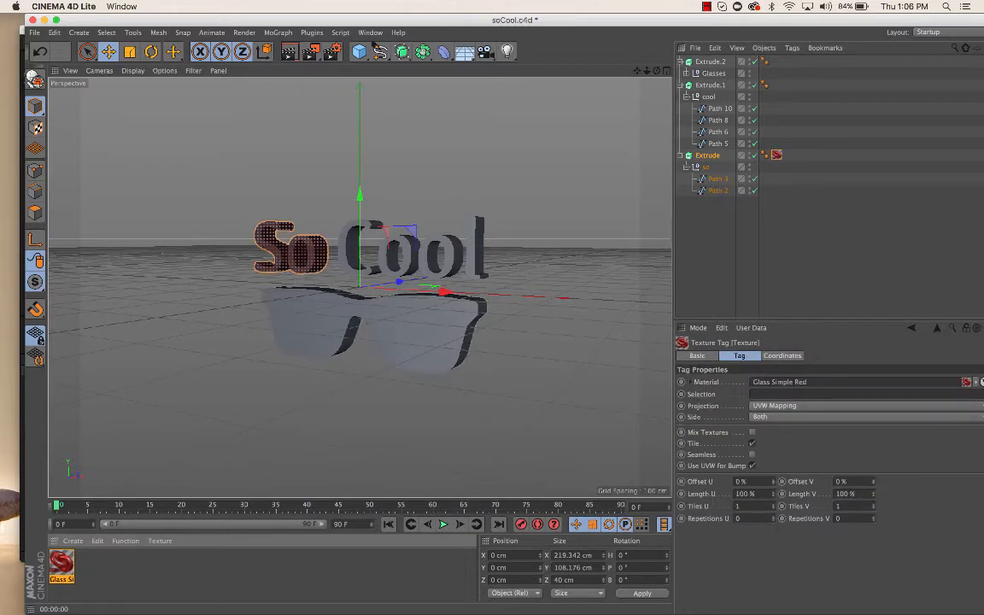
- Load the Glass Simple Blue material preset and apply it to the Extrude object holding "cool"
{"action": "left_click", "coordinate": [73, 540]}
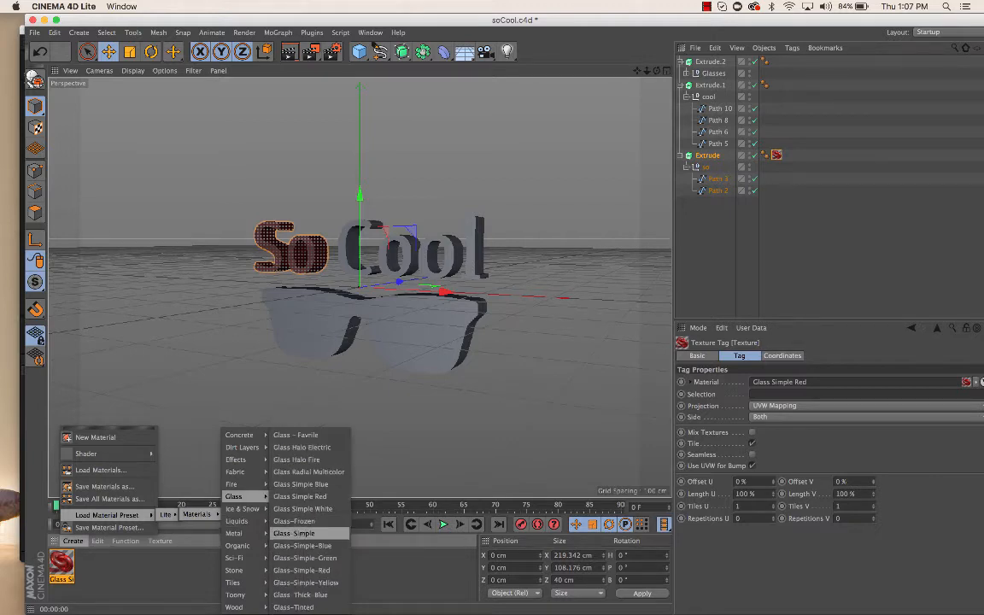
{"action": "left_click", "coordinate": [301, 484]}
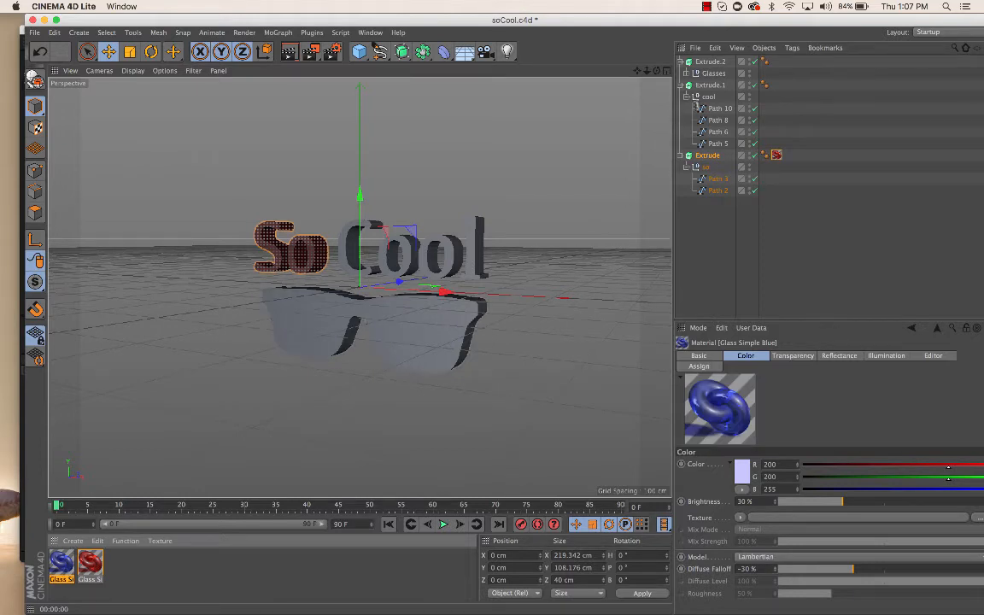
{"action": "left_click_drag", "start_coordinate": [378, 240], "coordinate": [378, 240]}
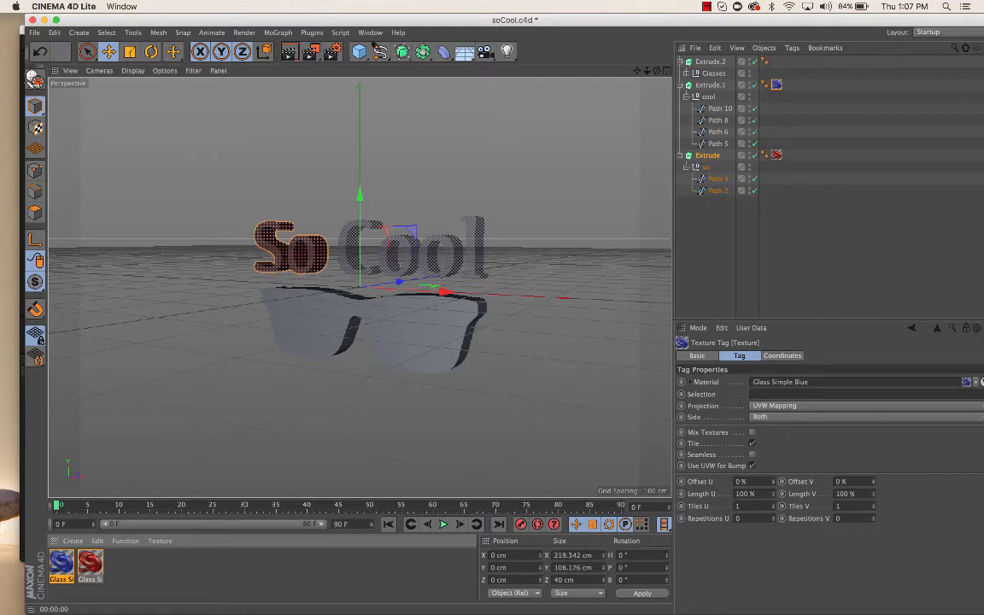
{"action": "key", "text": "super+n"}
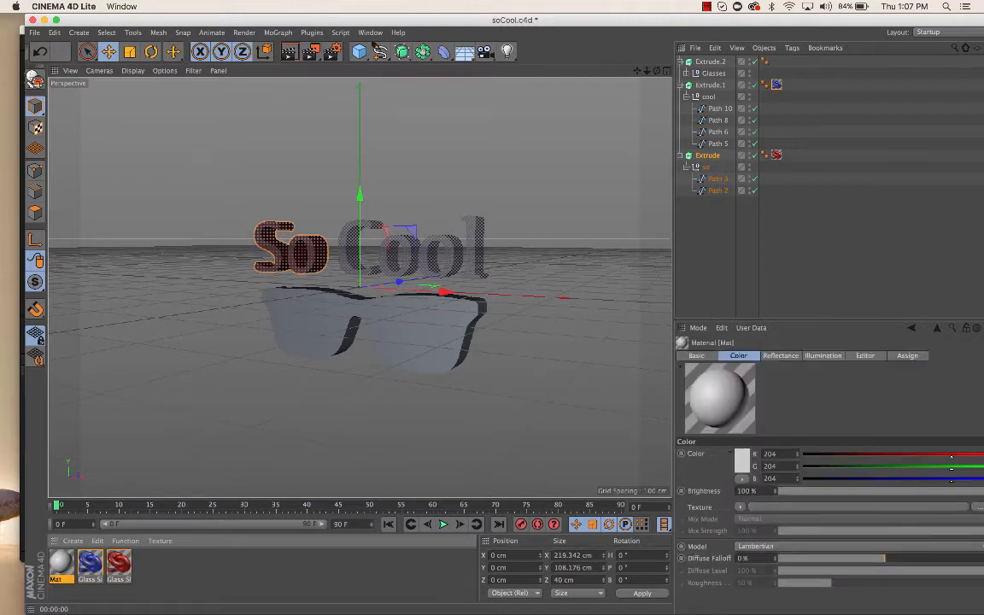
{"action": "key", "text": "Delete"}
{"action": "left_click", "coordinate": [73, 540]}
{"action": "left_click", "coordinate": [97, 541]}
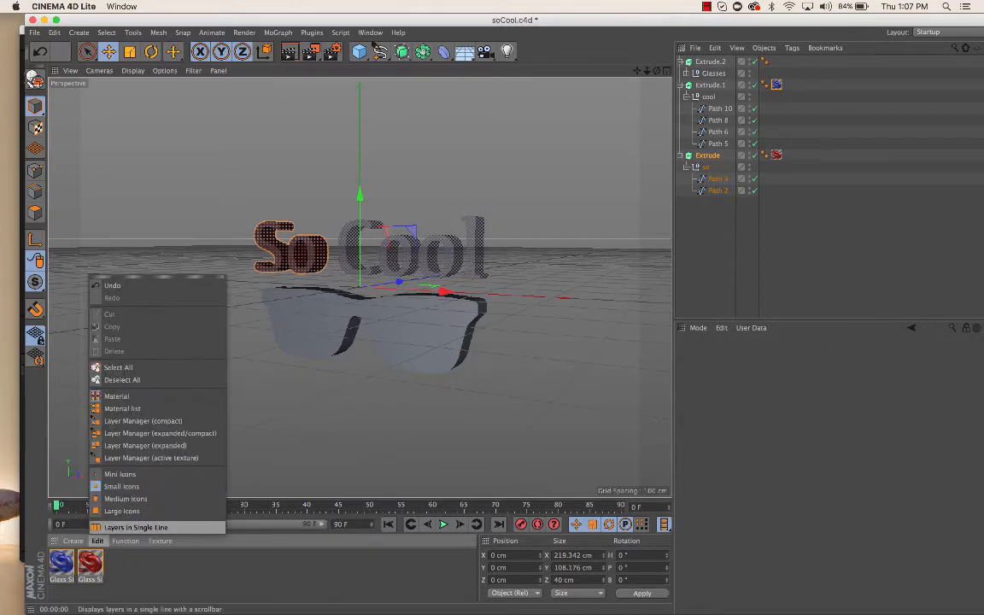
- Load the Glass-Simple-Green material preset, apply it to the Extrude object holding "Glasses", and render the active view
{"action": "left_click", "coordinate": [73, 541]}
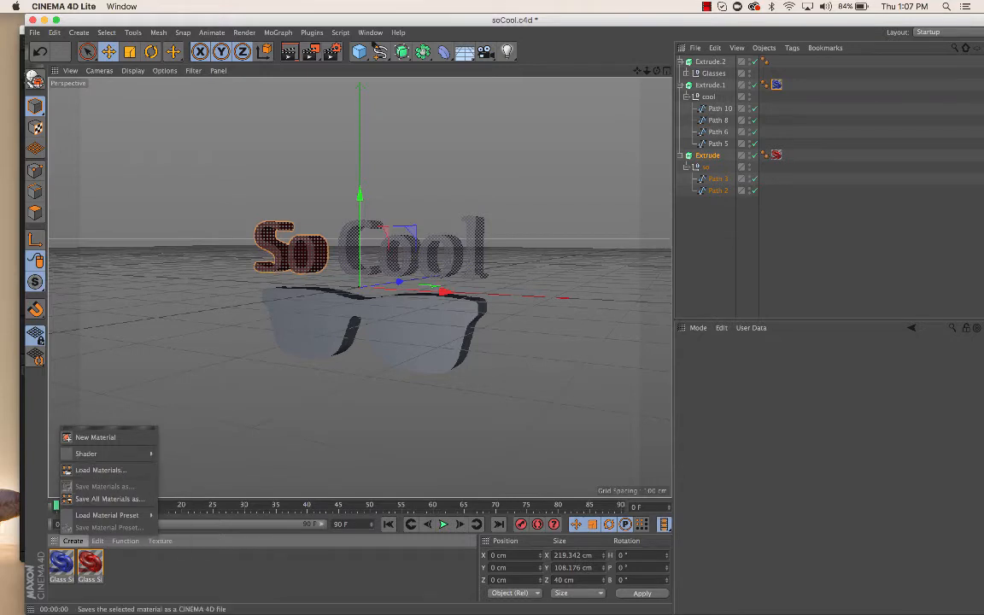
{"action": "mouse_move", "coordinate": [107, 515]}
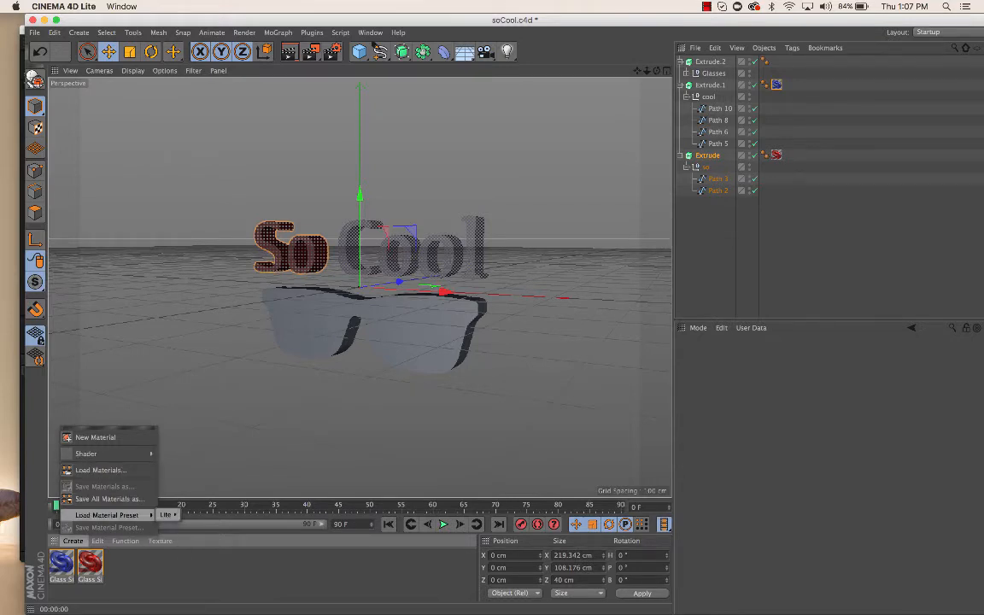
{"action": "mouse_move", "coordinate": [166, 514]}
{"action": "mouse_move", "coordinate": [197, 514]}
{"action": "mouse_move", "coordinate": [234, 496]}
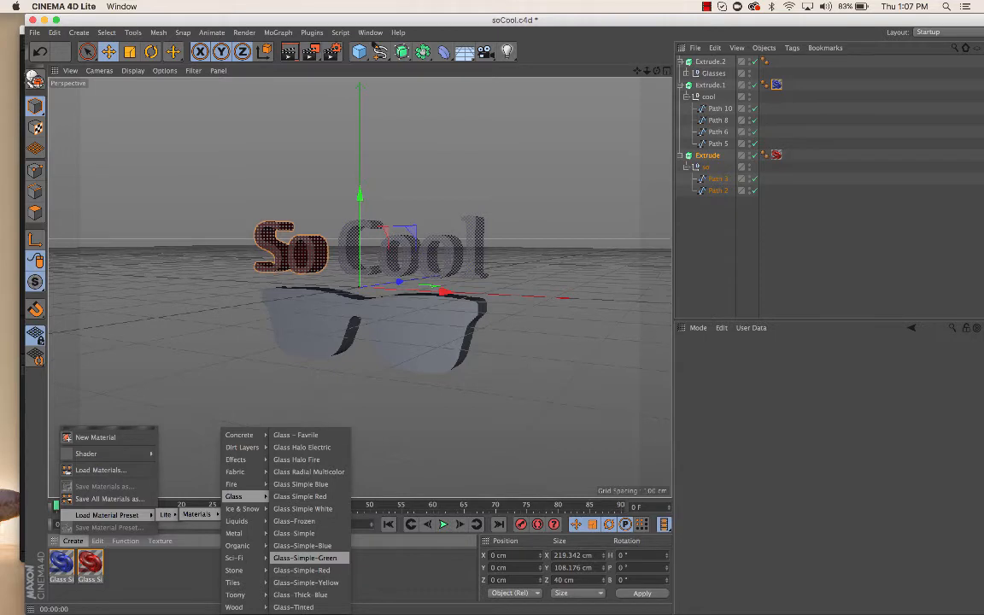
{"action": "left_click", "coordinate": [305, 557]}
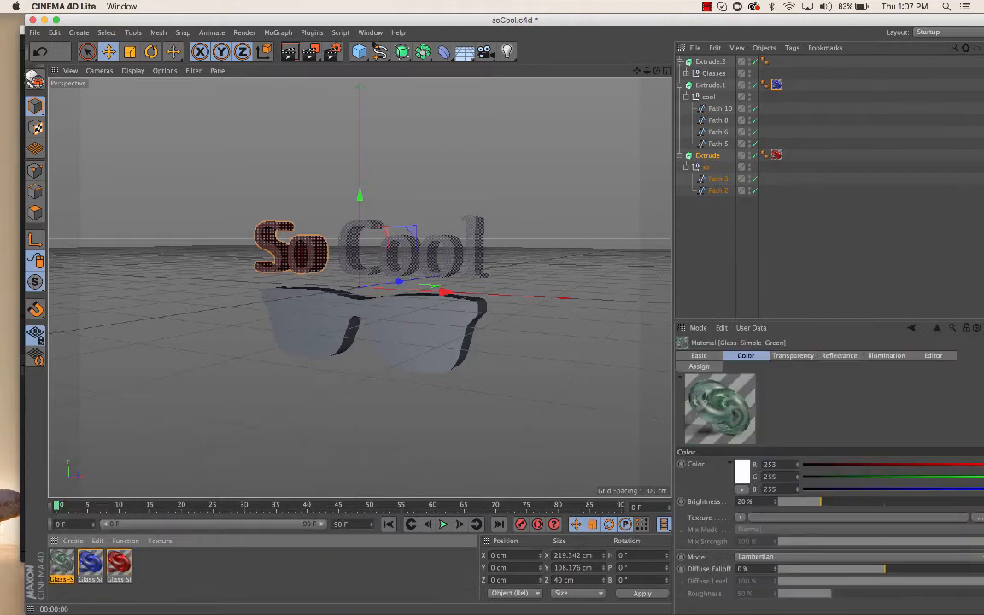
{"action": "left_click_drag", "start_coordinate": [109, 467], "coordinate": [400, 299]}
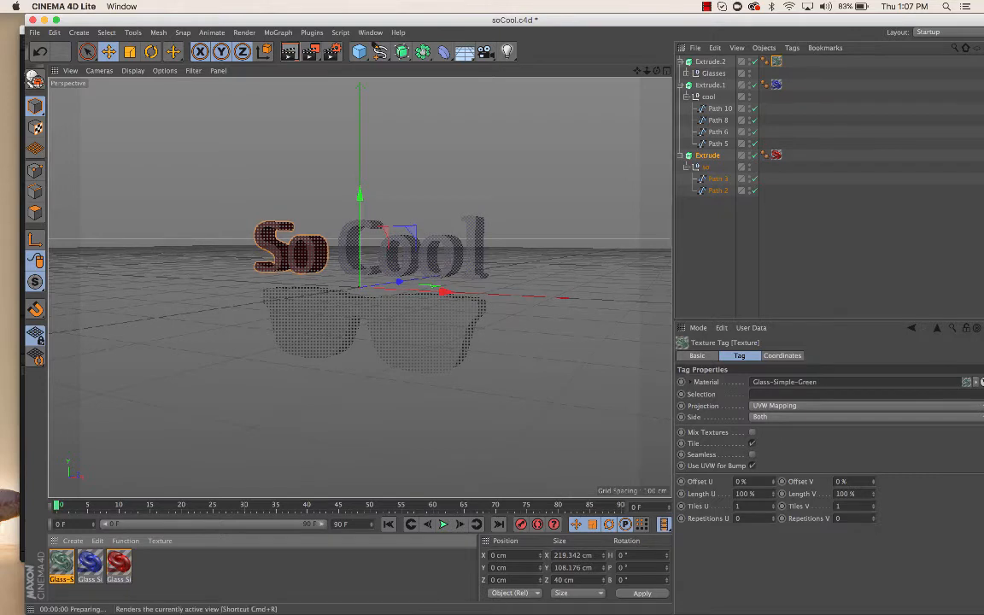
{"action": "left_click", "coordinate": [291, 52]}
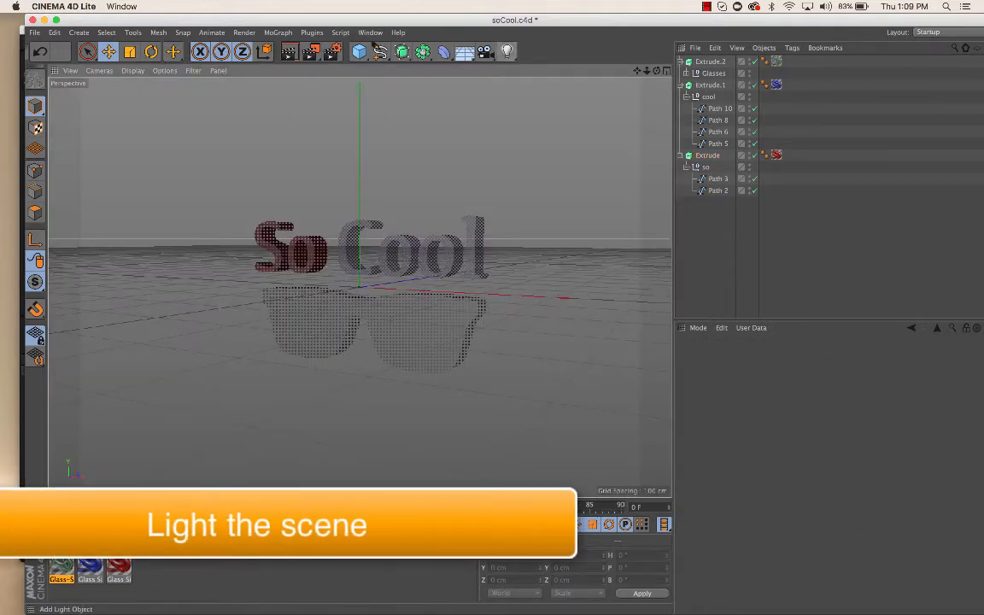
- Add a Target Light and move it along its Z axis toward the logo, to about X -239, Y 239, Z -239 cm
{"action": "left_click", "coordinate": [507, 52]}
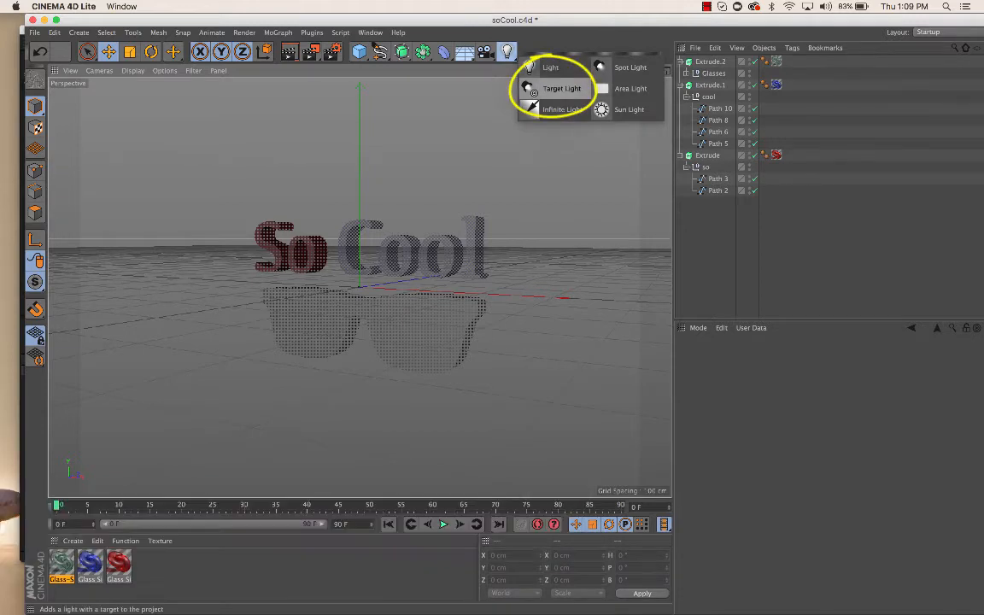
{"action": "left_click", "coordinate": [555, 88]}
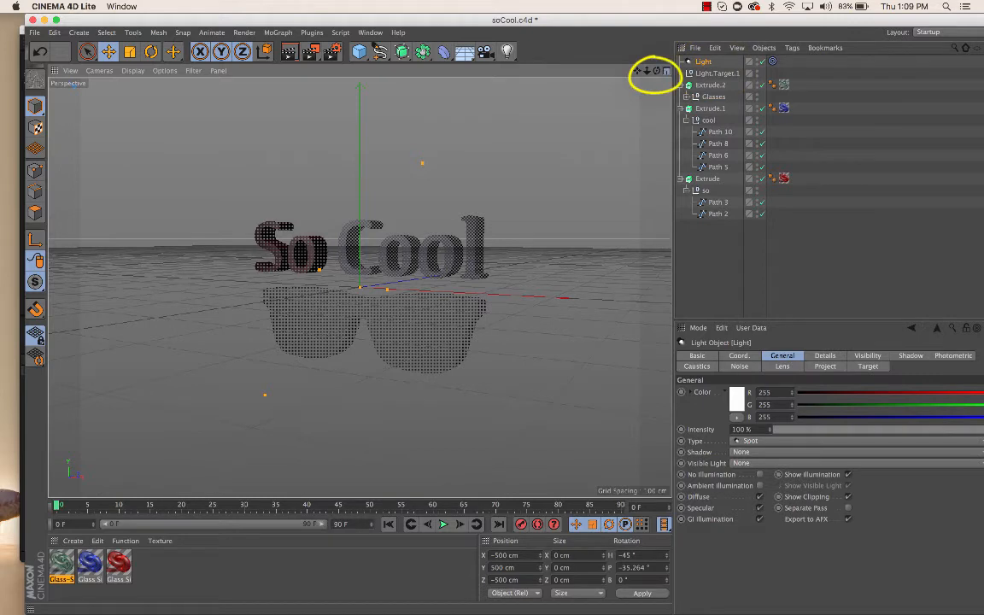
{"action": "left_click", "coordinate": [667, 71]}
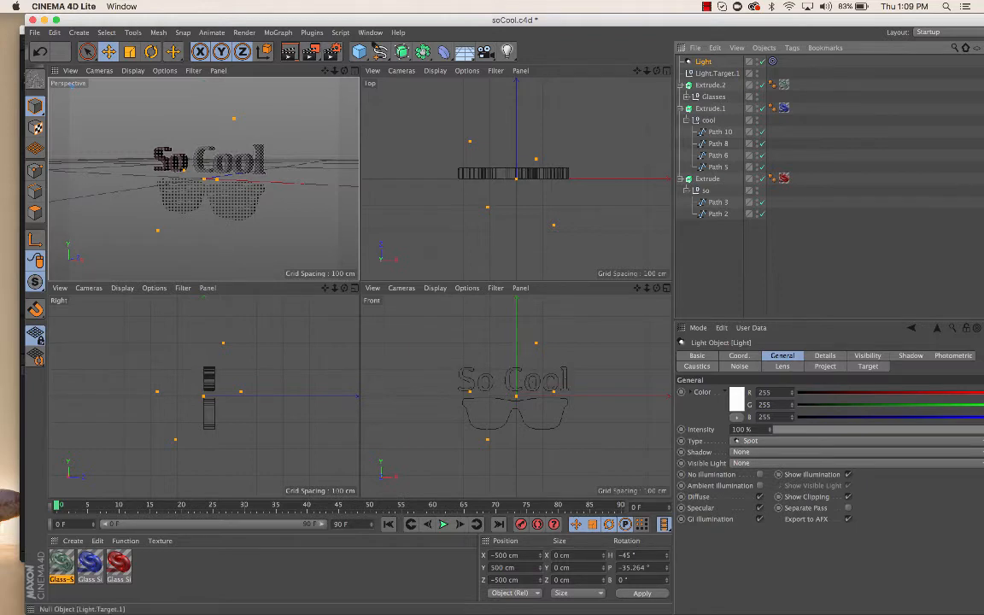
{"action": "scroll", "coordinate": [536, 176], "scroll_direction": "down", "scroll_amount": 1}
{"action": "scroll", "coordinate": [537, 176], "scroll_direction": "down", "scroll_amount": 3}
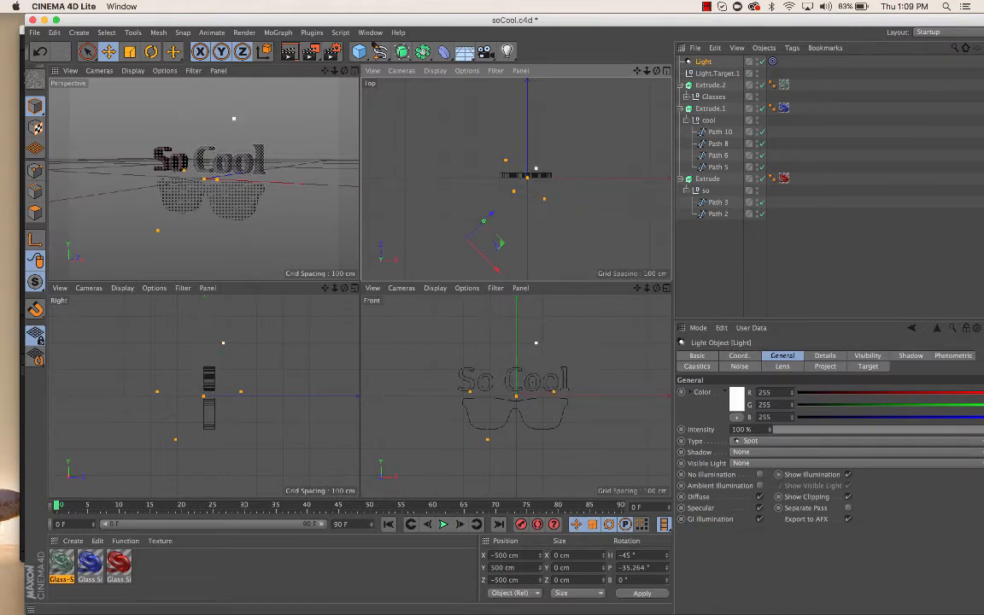
{"action": "left_click_drag", "start_coordinate": [491, 214], "coordinate": [523, 182]}
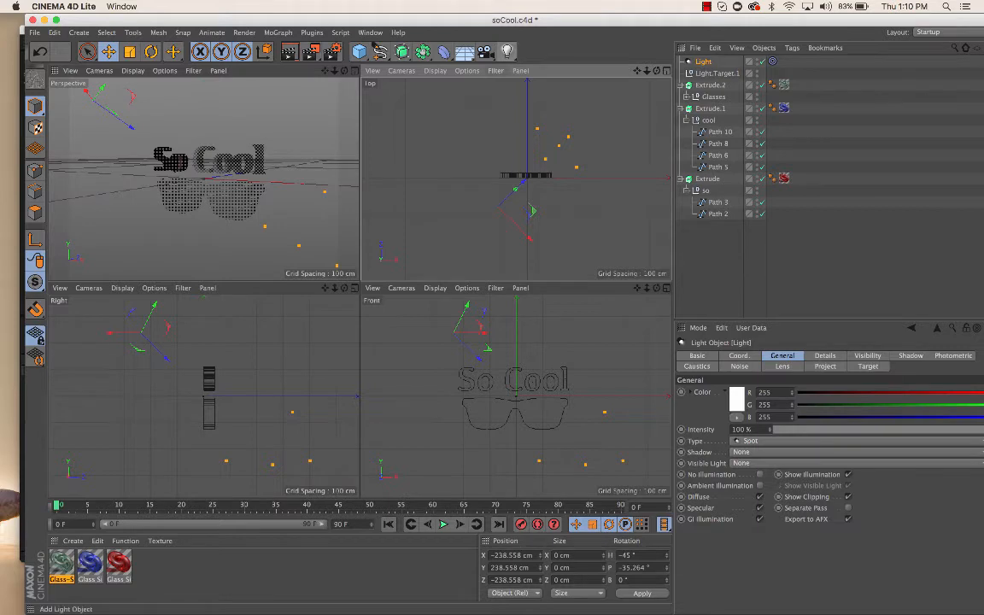
- Render the enlarged perspective view to check the lighting, and raise the light's intensity to 217%
{"action": "left_click", "coordinate": [354, 71]}
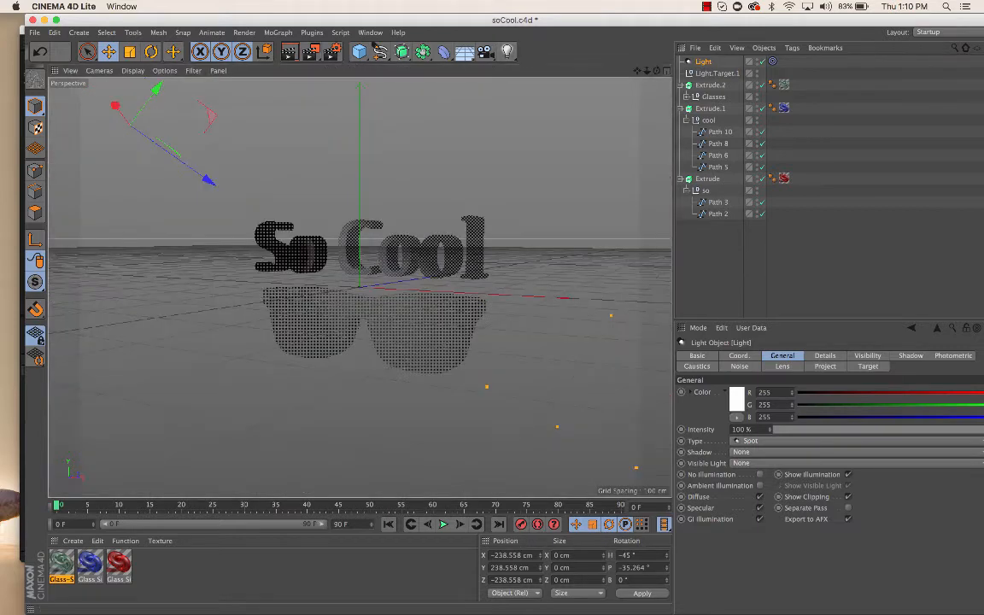
{"action": "left_click", "coordinate": [290, 52]}
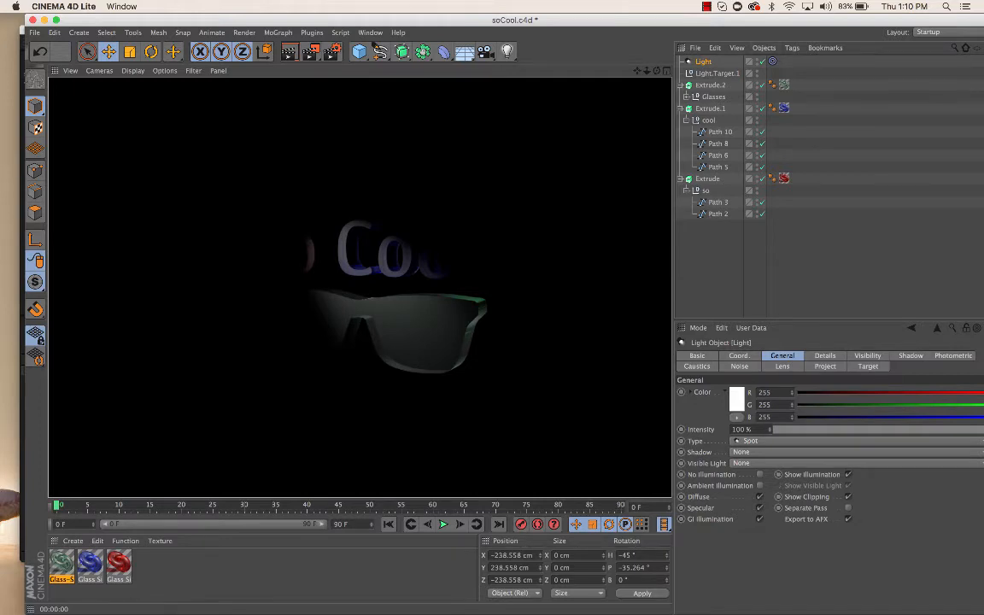
{"action": "left_click", "coordinate": [740, 429]}
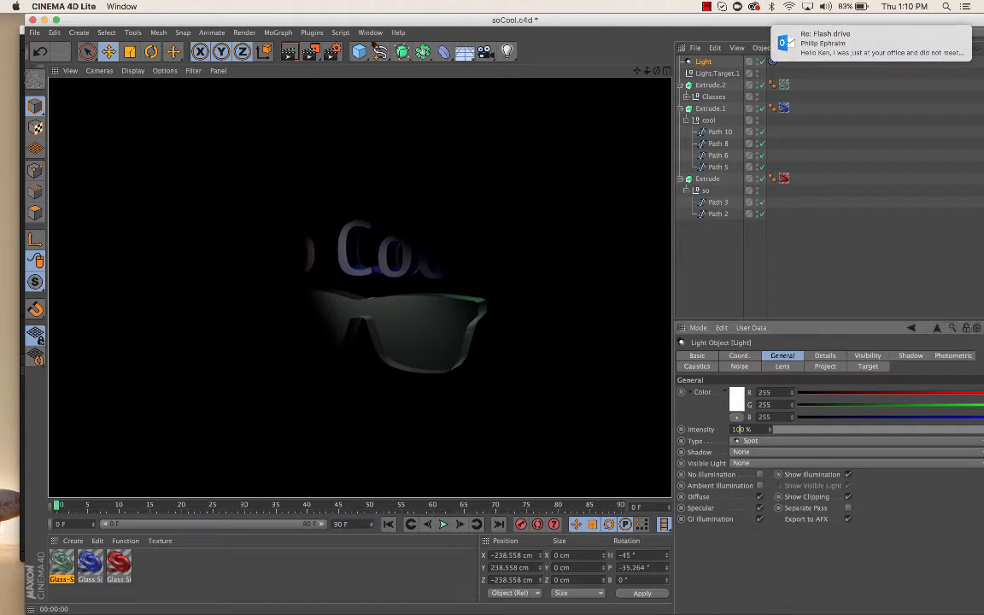
{"action": "type", "text": "215"}
{"action": "key", "text": "Return"}
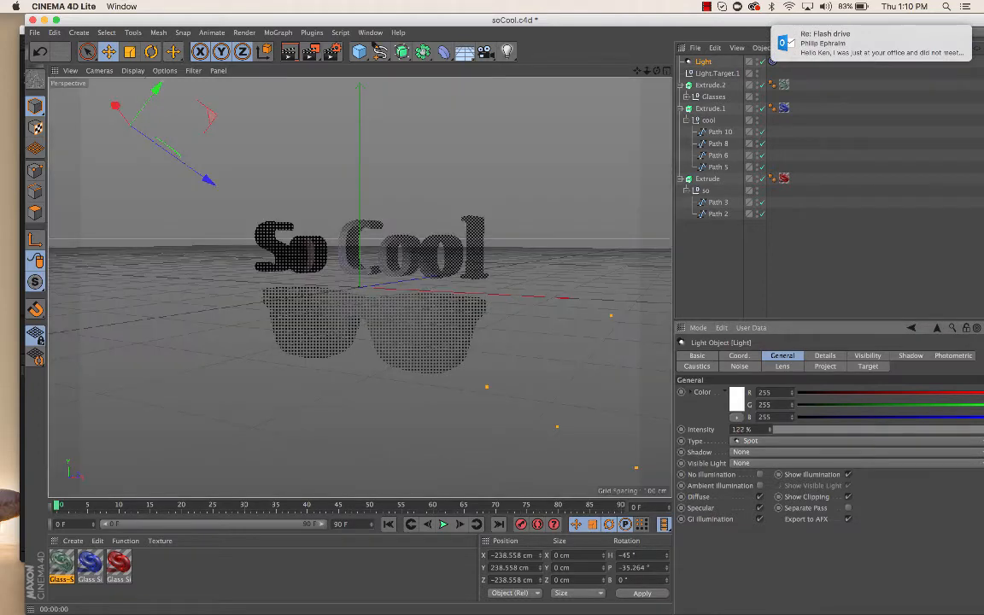
{"action": "left_click_drag", "start_coordinate": [769, 430], "coordinate": [769, 428]}
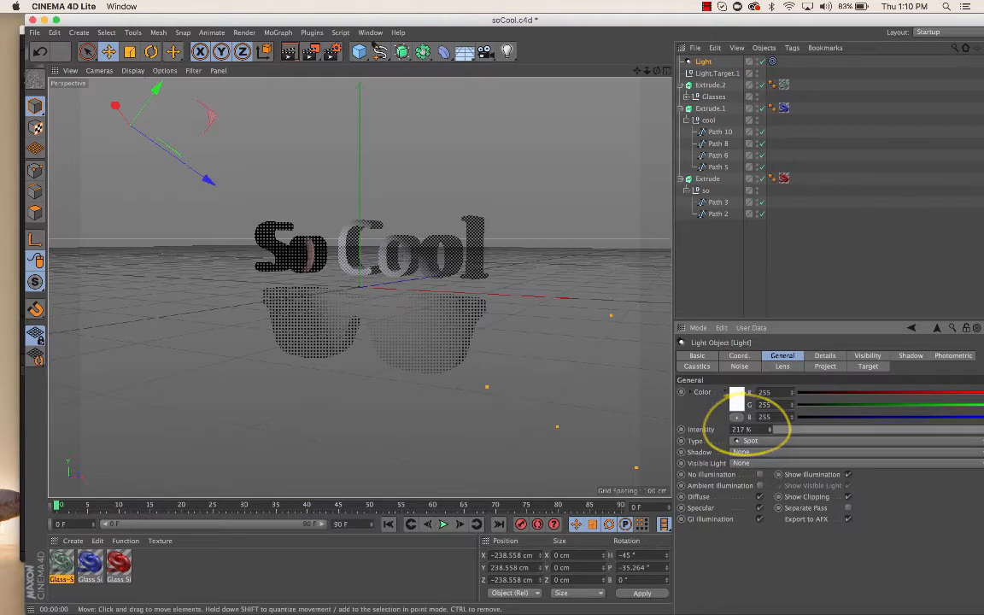
- Move the light back and sideways to about X -530, Y 335, Z -139 cm, and render the view
{"action": "left_click_drag", "start_coordinate": [208, 177], "coordinate": [101, 104]}
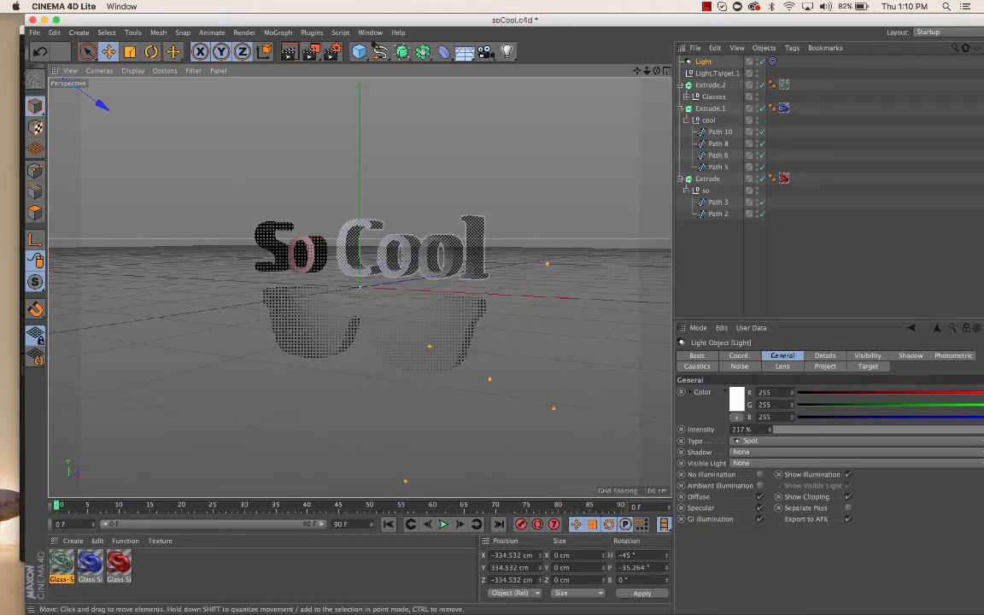
{"action": "scroll", "coordinate": [345, 225], "scroll_direction": "down", "scroll_amount": 1}
{"action": "left_click_drag", "start_coordinate": [349, 247], "coordinate": [369, 254], "text": "alt"}
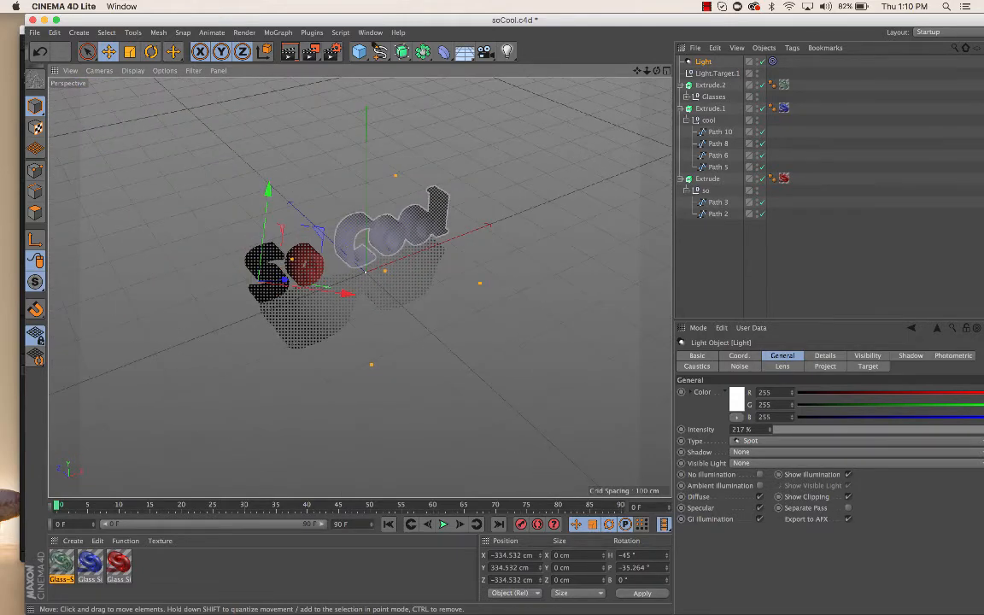
{"action": "left_click_drag", "start_coordinate": [342, 292], "coordinate": [45, 282]}
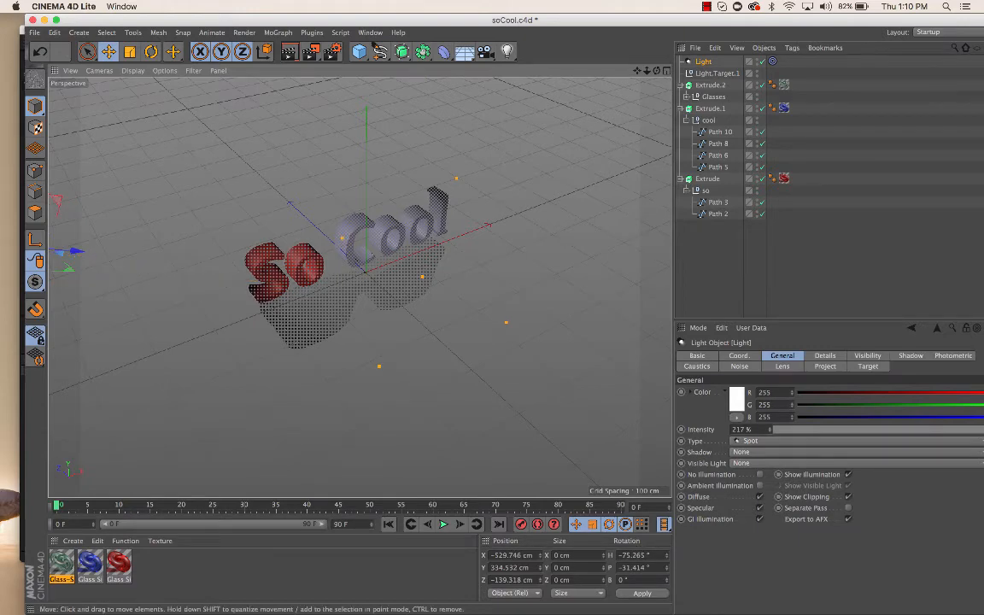
{"action": "left_click_drag", "start_coordinate": [359, 287], "coordinate": [324, 300], "text": "alt"}
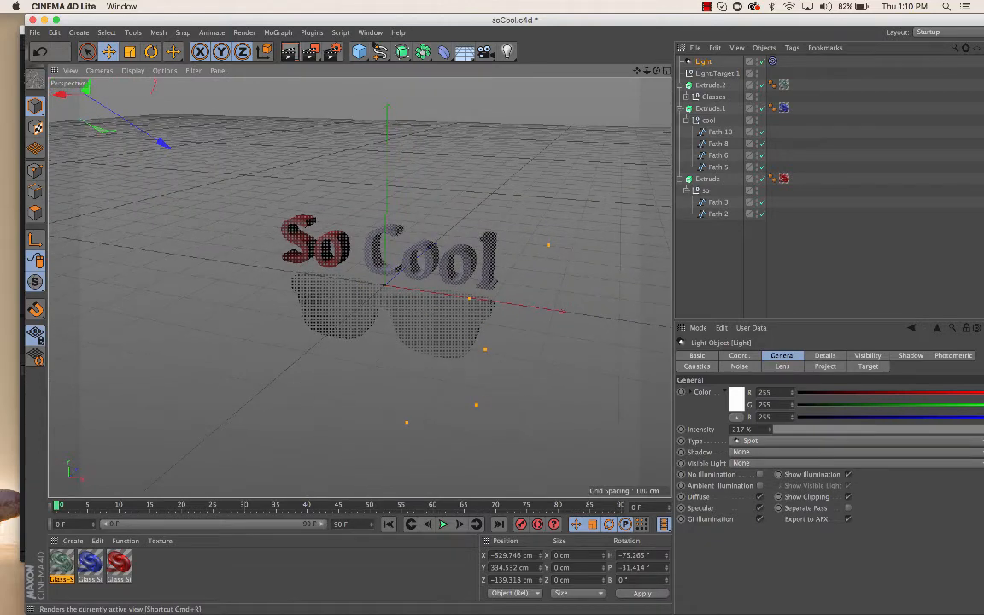
{"action": "left_click", "coordinate": [291, 52]}
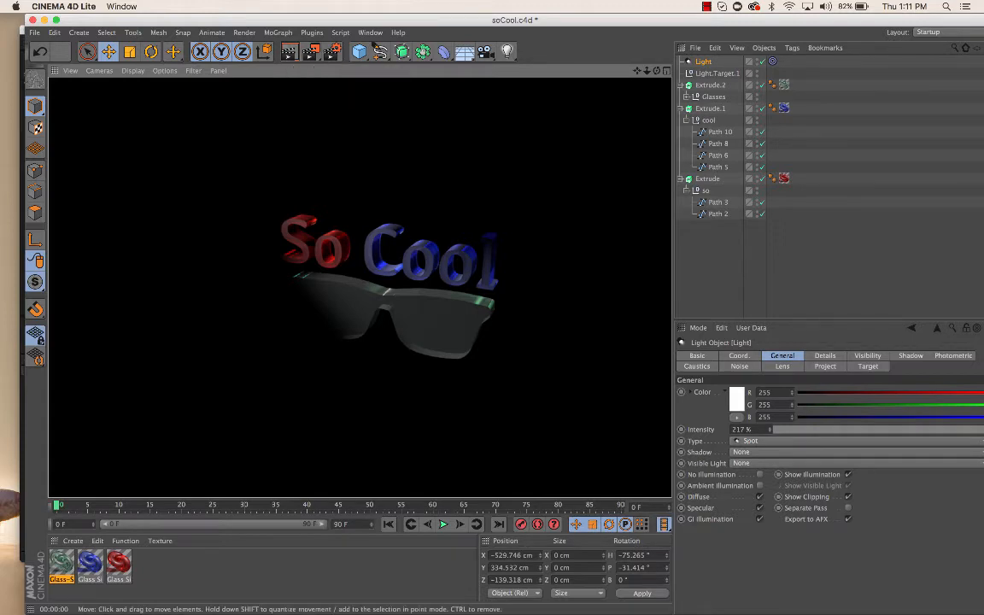
- Move the light farther back from the logo to about X -757, Y 441, Z -221 cm, and render the active view
{"action": "left_click_drag", "start_coordinate": [119, 106], "coordinate": [152, 140]}
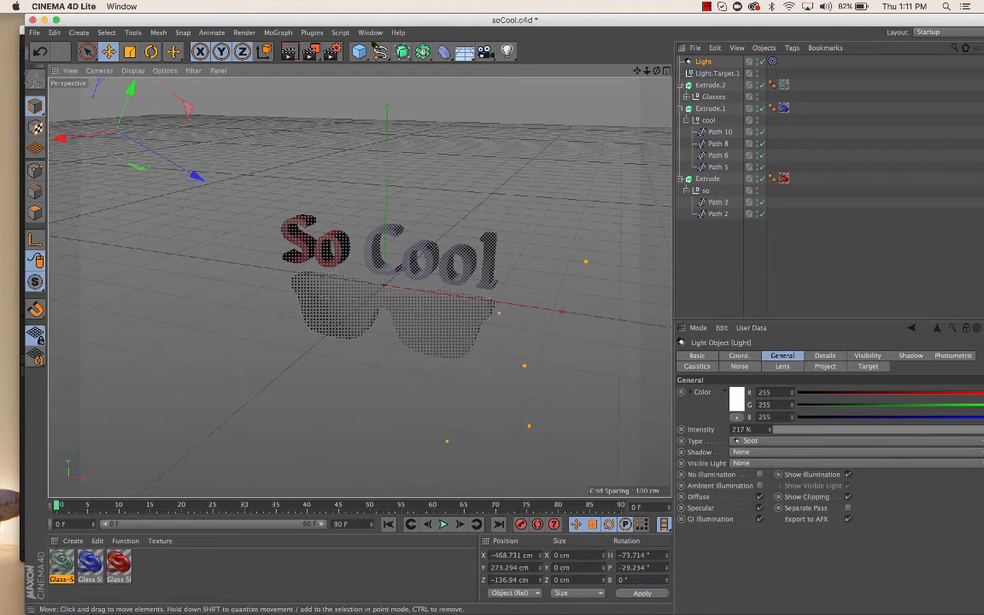
{"action": "left_click_drag", "start_coordinate": [194, 175], "coordinate": [53, 94]}
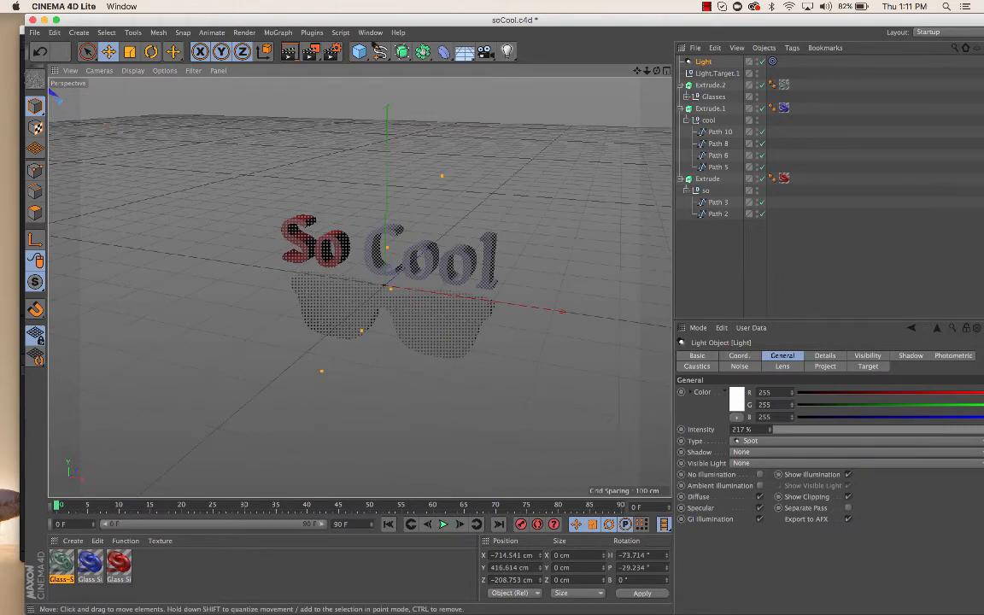
{"action": "mouse_move", "coordinate": [360, 288]}
{"action": "left_mouse_down", "text": "alt"}
{"action": "mouse_move", "coordinate": [436, 314]}
{"action": "mouse_move", "coordinate": [560, 286]}
{"action": "mouse_move", "coordinate": [470, 320]}
{"action": "mouse_move", "coordinate": [351, 285]}
{"action": "mouse_move", "coordinate": [360, 288]}
{"action": "left_mouse_up", "text": "alt"}
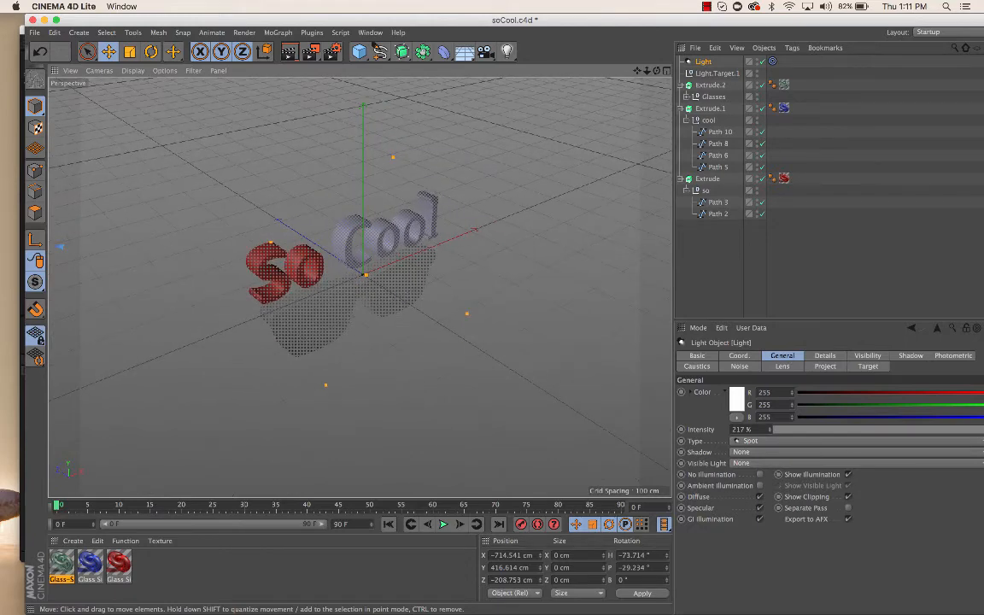
{"action": "scroll", "coordinate": [435, 369], "scroll_direction": "up", "scroll_amount": 3}
{"action": "scroll", "coordinate": [435, 368], "scroll_direction": "down", "scroll_amount": 8}
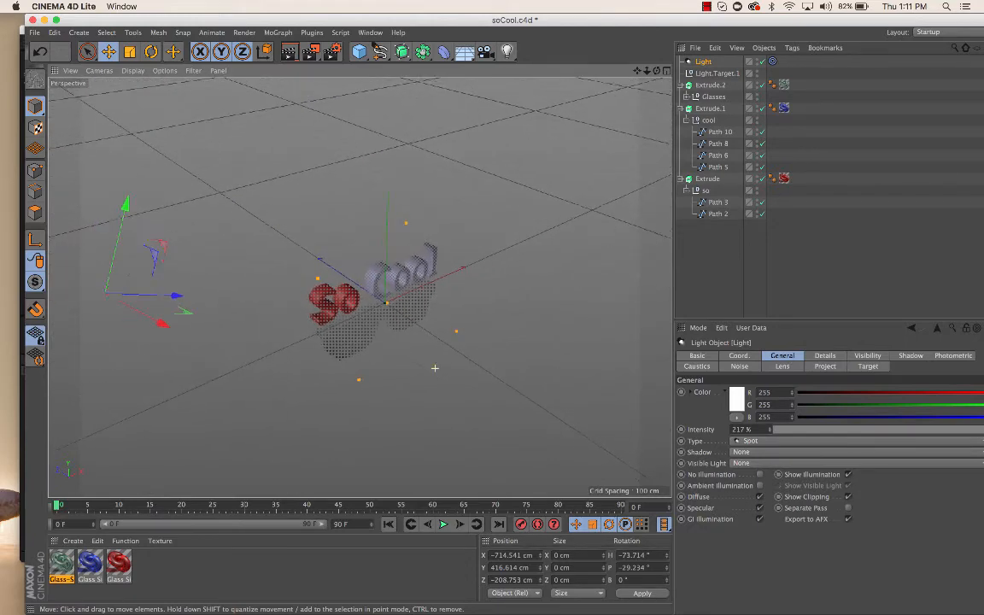
{"action": "scroll", "coordinate": [435, 368], "scroll_direction": "up", "scroll_amount": 1}
{"action": "scroll", "coordinate": [434, 368], "scroll_direction": "up", "scroll_amount": 1}
{"action": "left_click_drag", "start_coordinate": [152, 289], "coordinate": [112, 287]}
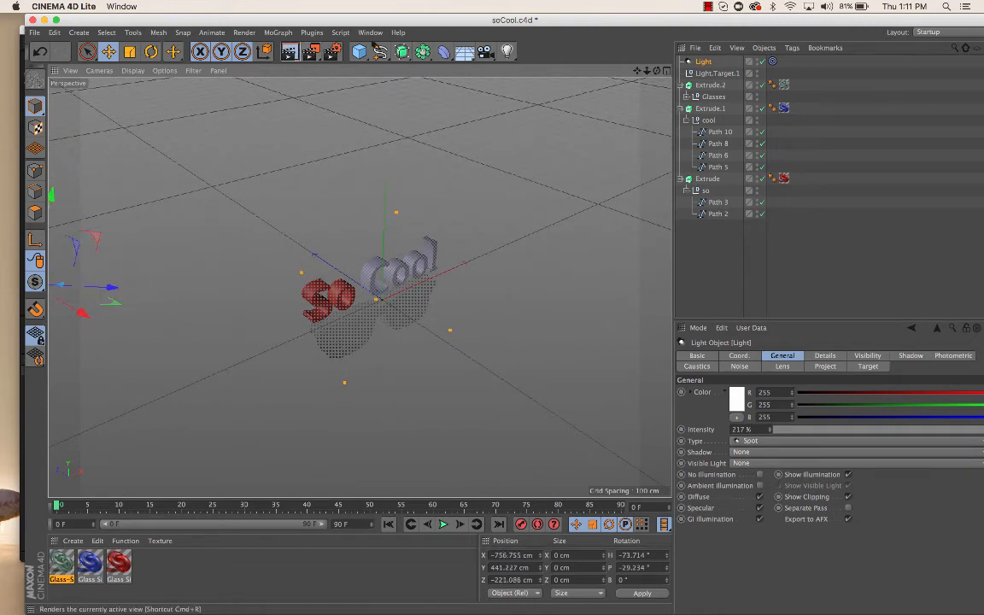
{"action": "left_click", "coordinate": [288, 51]}
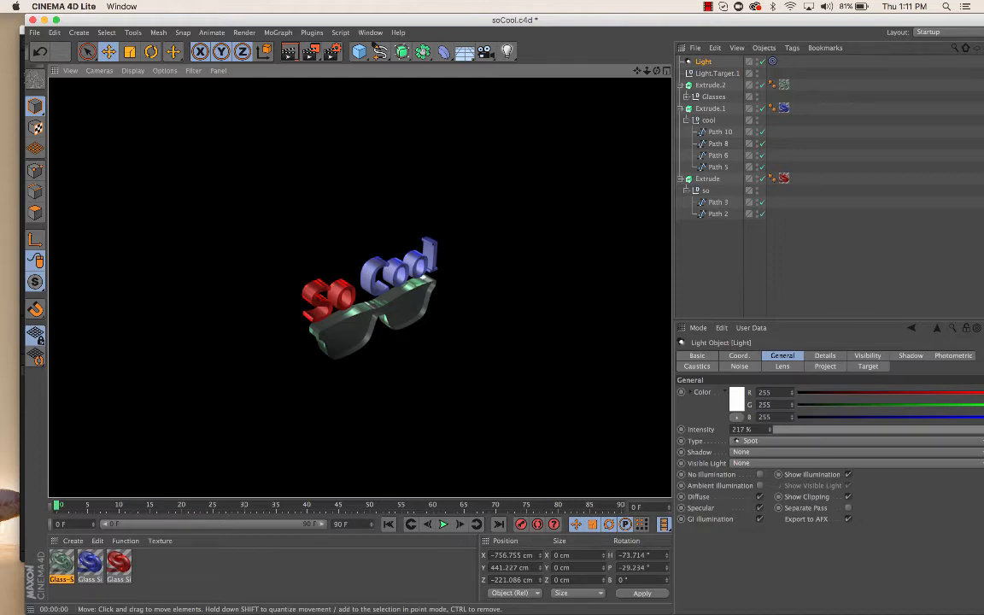
- Clear the selection and add a second Target Light to the scene
{"action": "left_click", "coordinate": [479, 384]}
{"action": "left_click_drag", "start_coordinate": [360, 288], "coordinate": [431, 282], "text": "alt"}
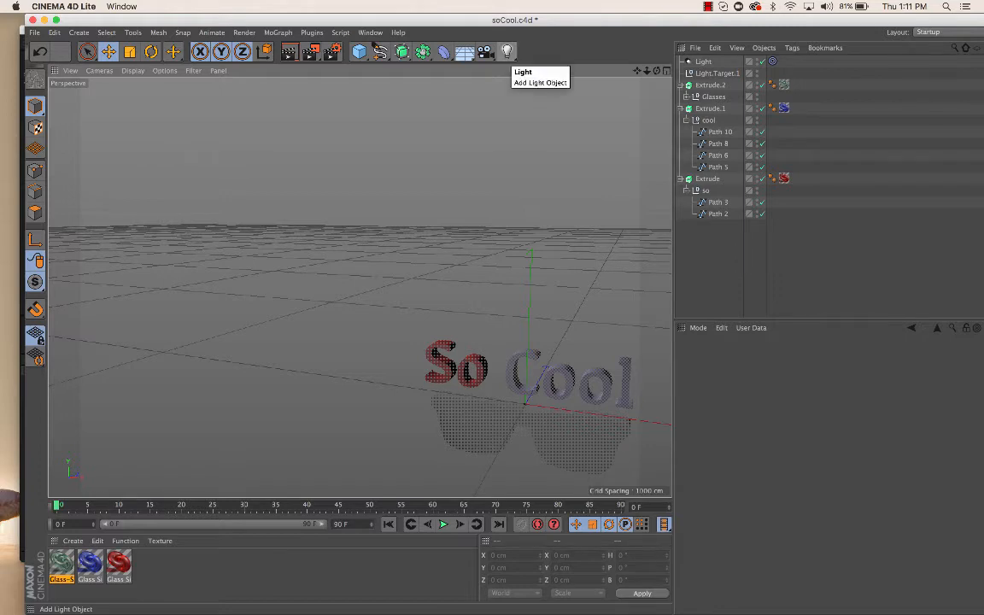
{"action": "left_click", "coordinate": [508, 52]}
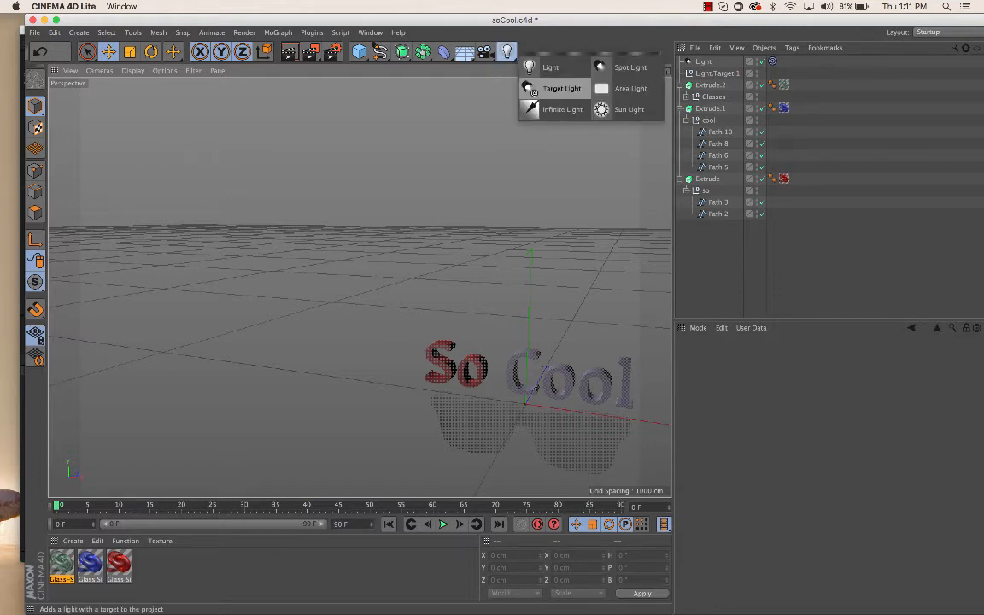
{"action": "left_click", "coordinate": [561, 88]}
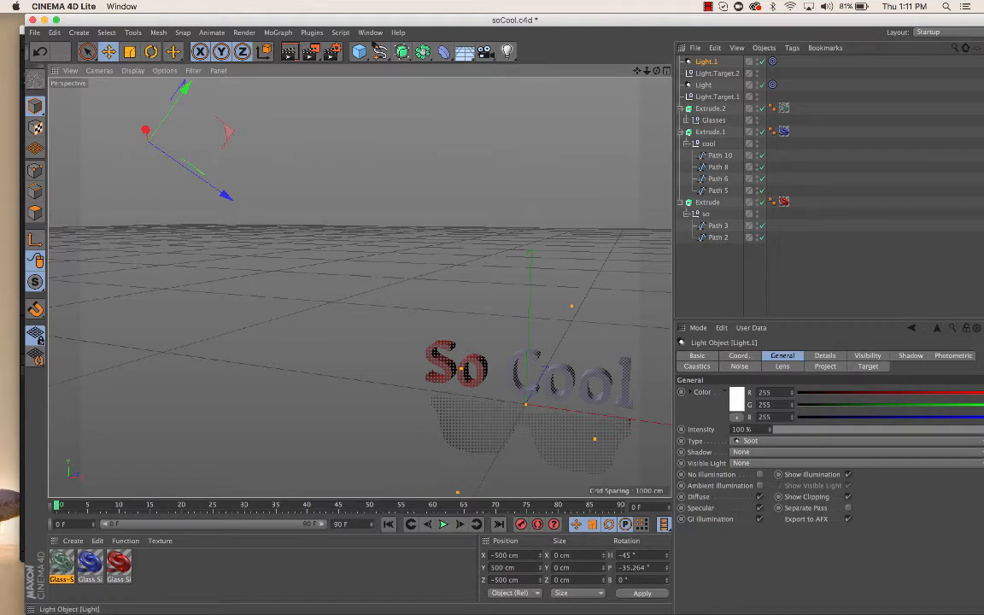
- Rename the original light "key" and the newly added light "fill"
{"action": "double_click", "coordinate": [704, 85]}
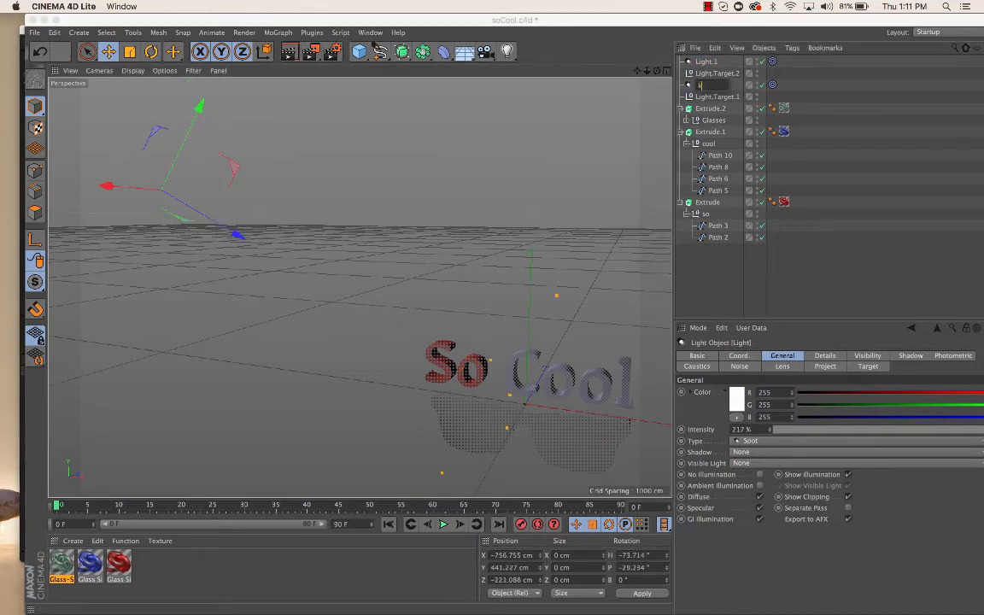
{"action": "key", "text": "Return"}
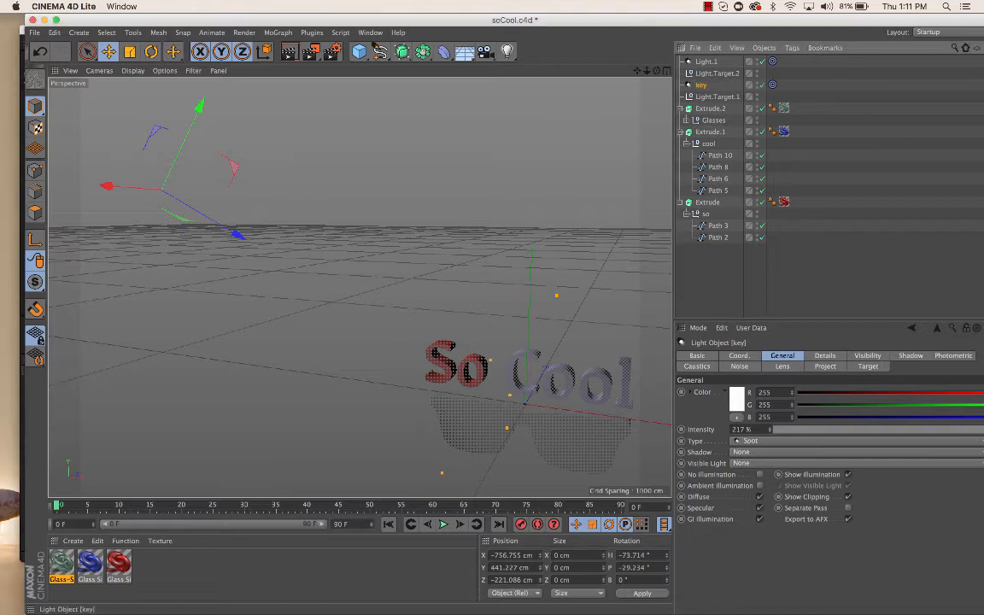
{"action": "left_click", "coordinate": [706, 61]}
{"action": "double_click", "coordinate": [706, 61]}
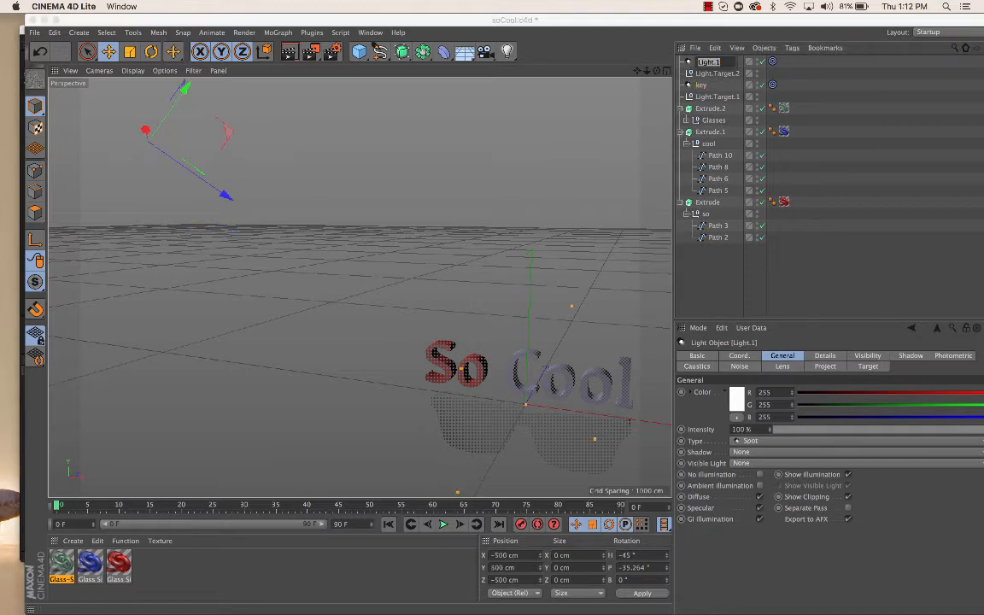
{"action": "type", "text": "fill"}
{"action": "key", "text": "Return"}
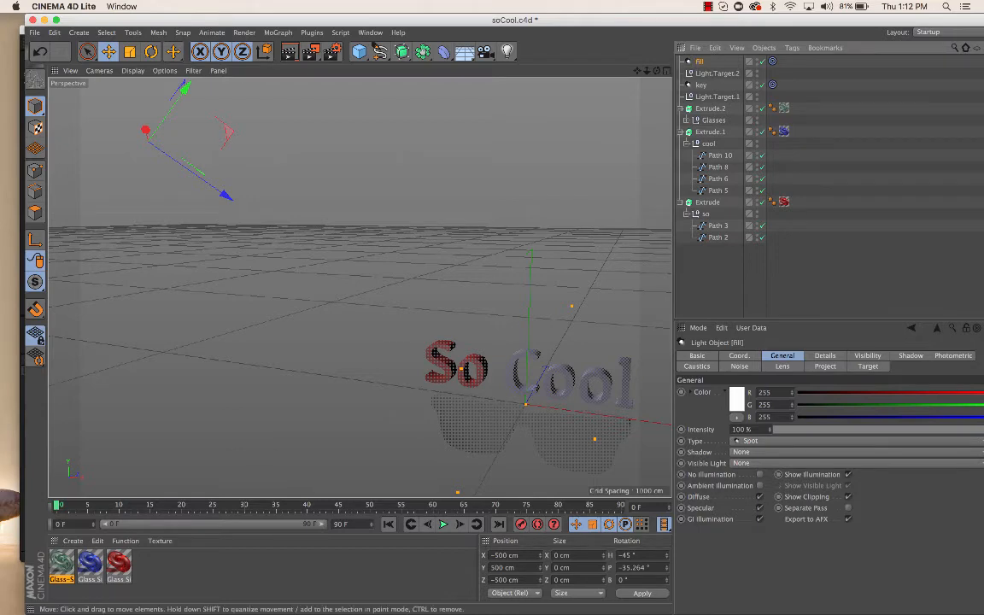
- Move the fill light along its Z axis to the logo's center, to about X -40, Y 40, Z -40 cm
{"action": "scroll", "coordinate": [509, 311], "scroll_direction": "down", "scroll_amount": 6}
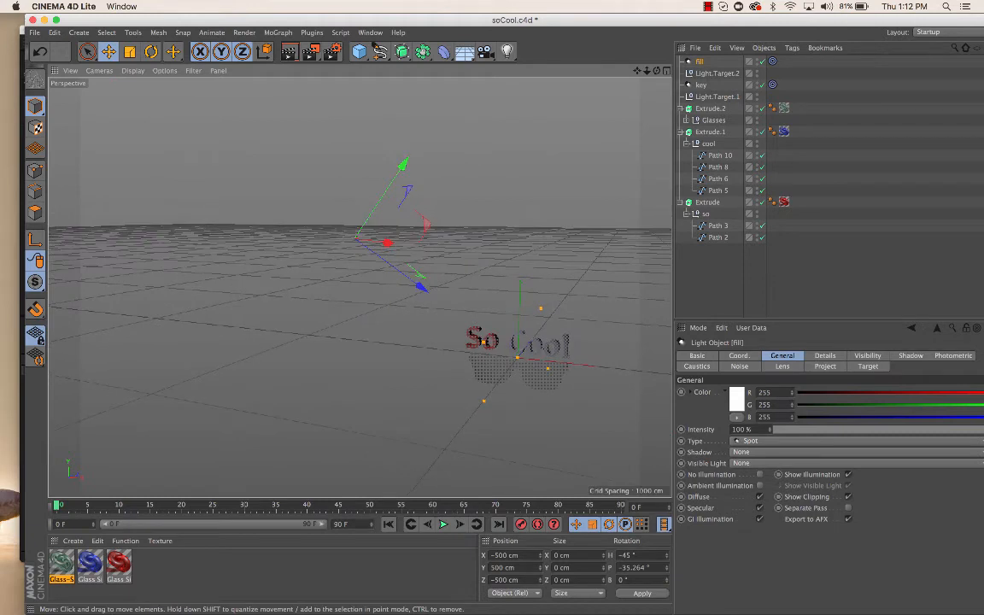
{"action": "left_click", "coordinate": [717, 74]}
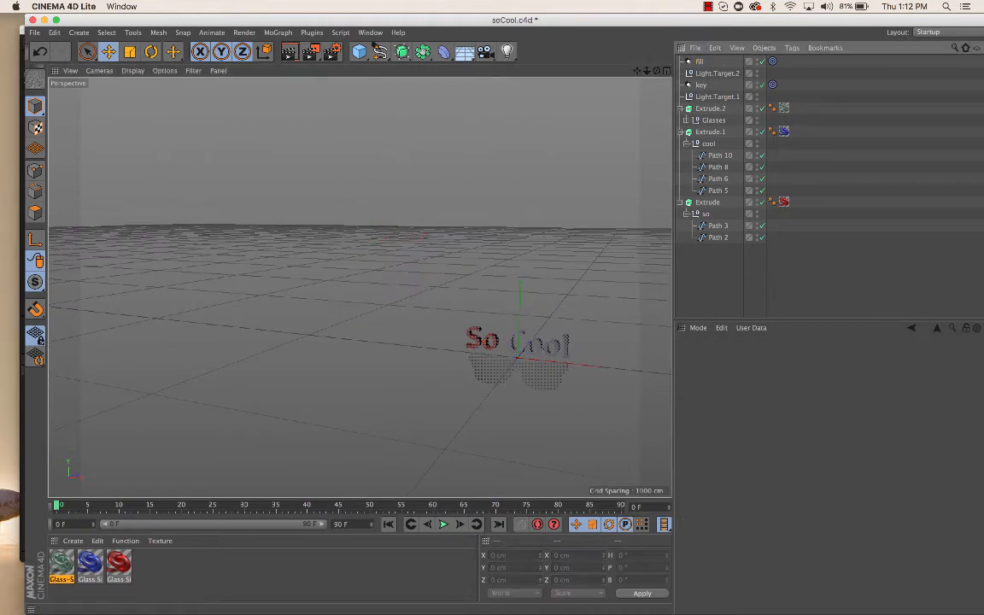
{"action": "left_click", "coordinate": [700, 62]}
{"action": "left_click_drag", "start_coordinate": [421, 286], "coordinate": [563, 390]}
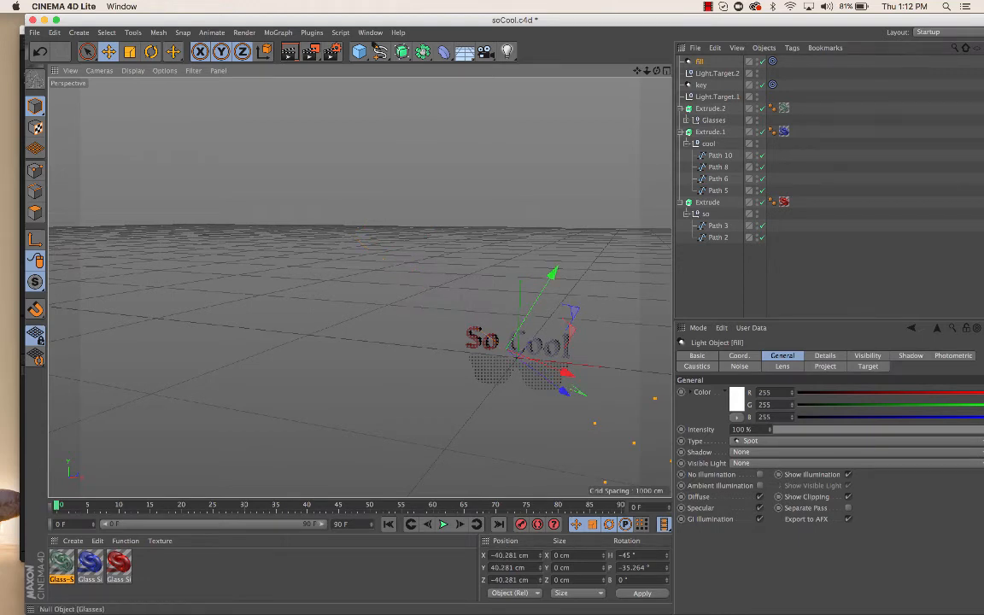
{"action": "left_click", "coordinate": [700, 85]}
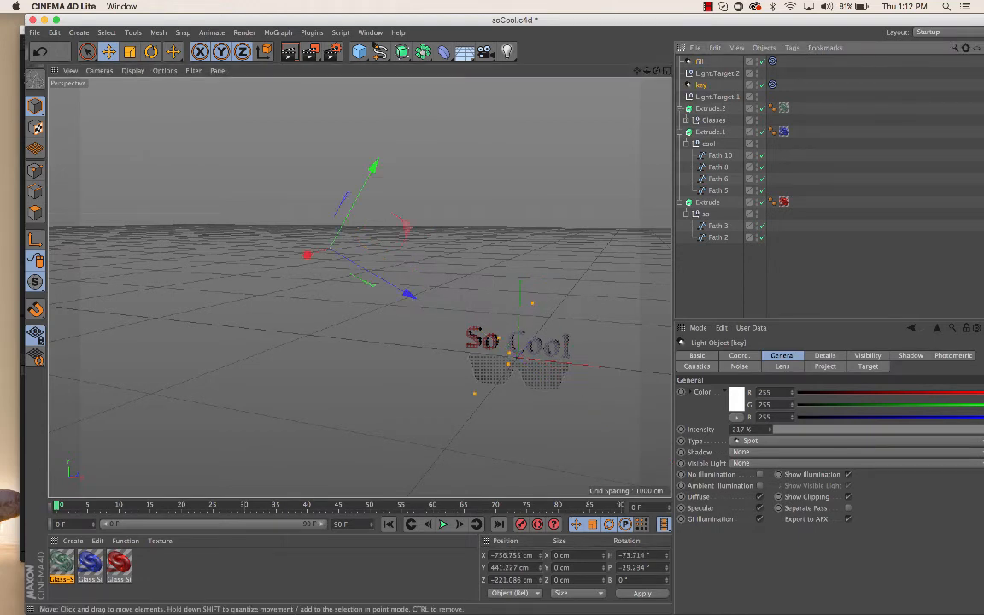
{"action": "left_click", "coordinate": [699, 62]}
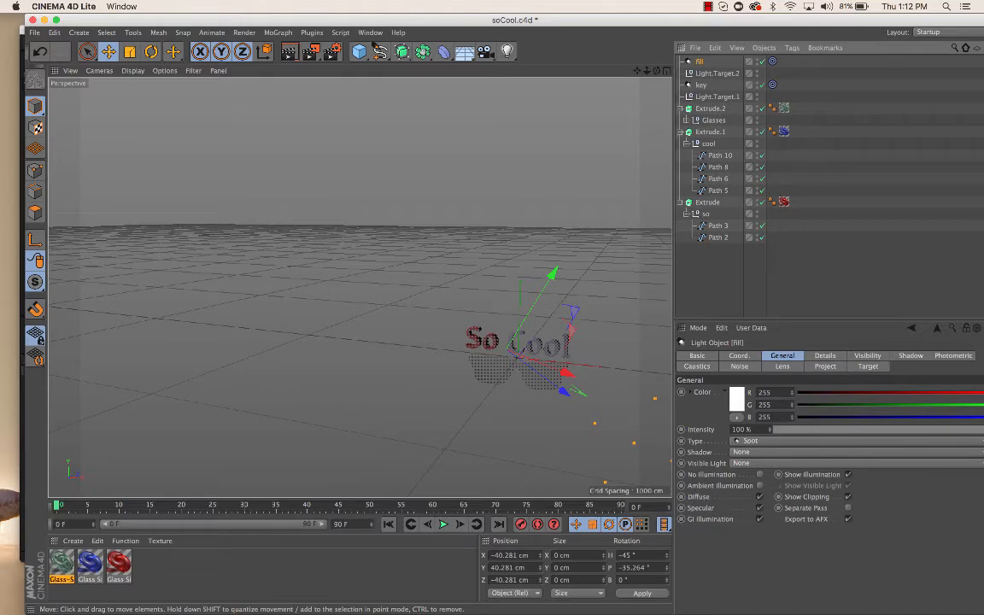
- Move the fill light to the side of the logo opposite the key light, to about X 836, Y -169, Z -290 cm
{"action": "mouse_move", "coordinate": [358, 287]}
{"action": "left_mouse_down", "text": "alt"}
{"action": "mouse_move", "coordinate": [376, 300]}
{"action": "mouse_move", "coordinate": [329, 354]}
{"action": "mouse_move", "coordinate": [356, 288]}
{"action": "left_mouse_up", "text": "alt"}
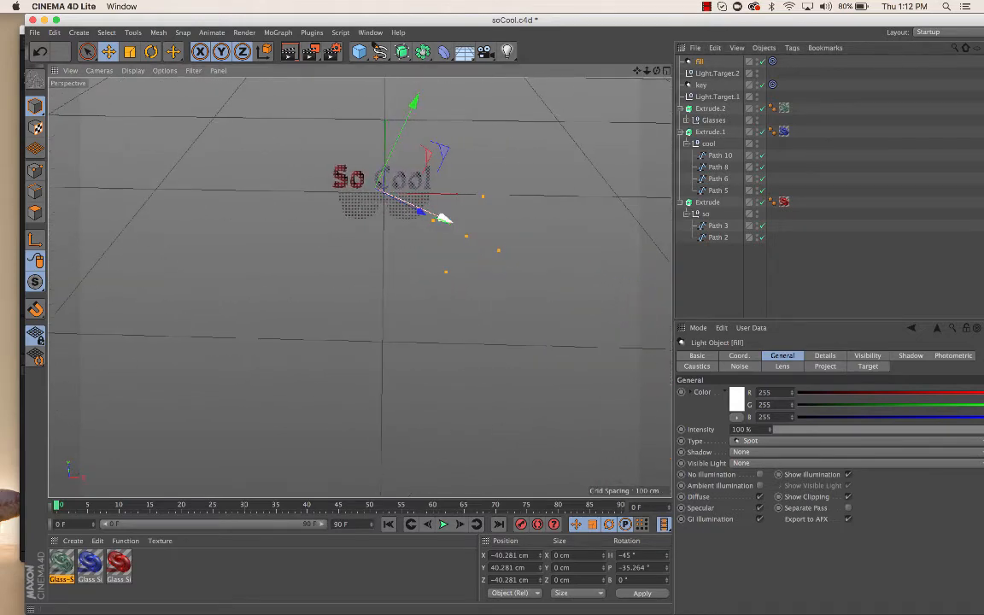
{"action": "left_click_drag", "start_coordinate": [445, 219], "coordinate": [577, 278]}
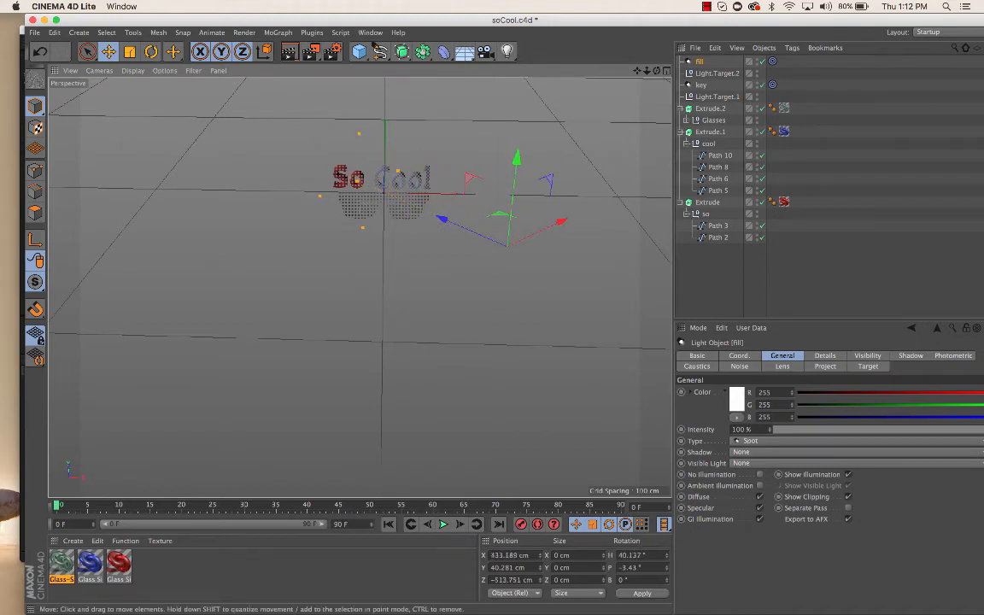
{"action": "left_click_drag", "start_coordinate": [561, 221], "coordinate": [629, 189]}
{"action": "left_click_drag", "start_coordinate": [584, 158], "coordinate": [567, 261]}
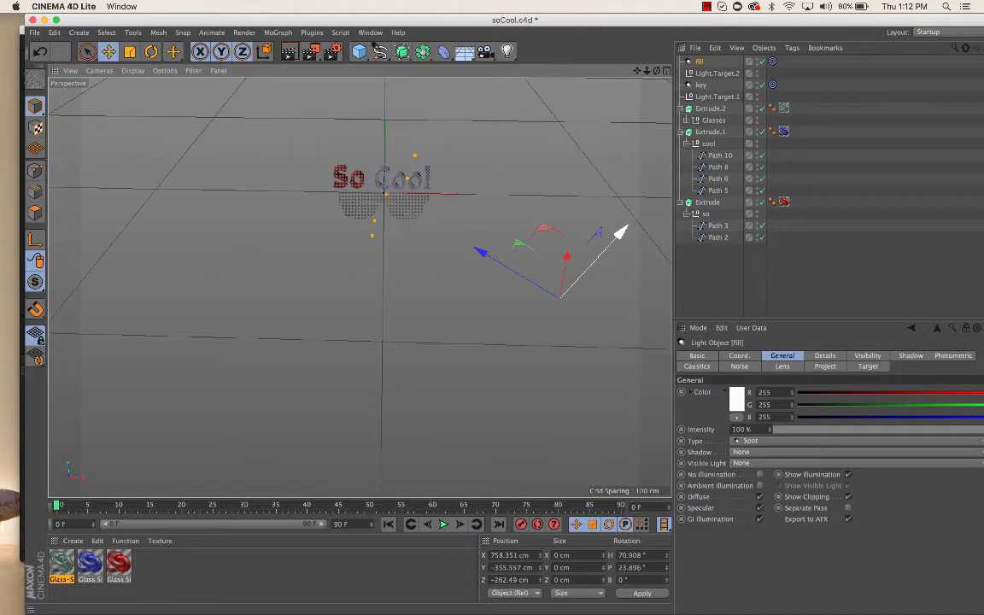
{"action": "left_click_drag", "start_coordinate": [622, 230], "coordinate": [647, 195]}
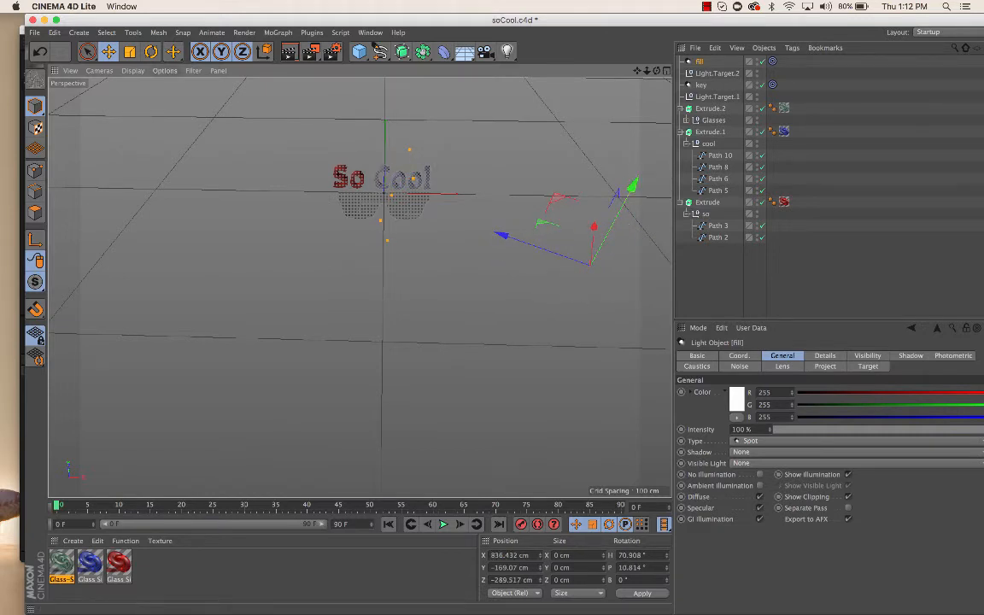
- Enable light display in the perspective view, and move the fill light to about X 702, Y -249, Z -660 cm
{"action": "left_click", "coordinate": [193, 70]}
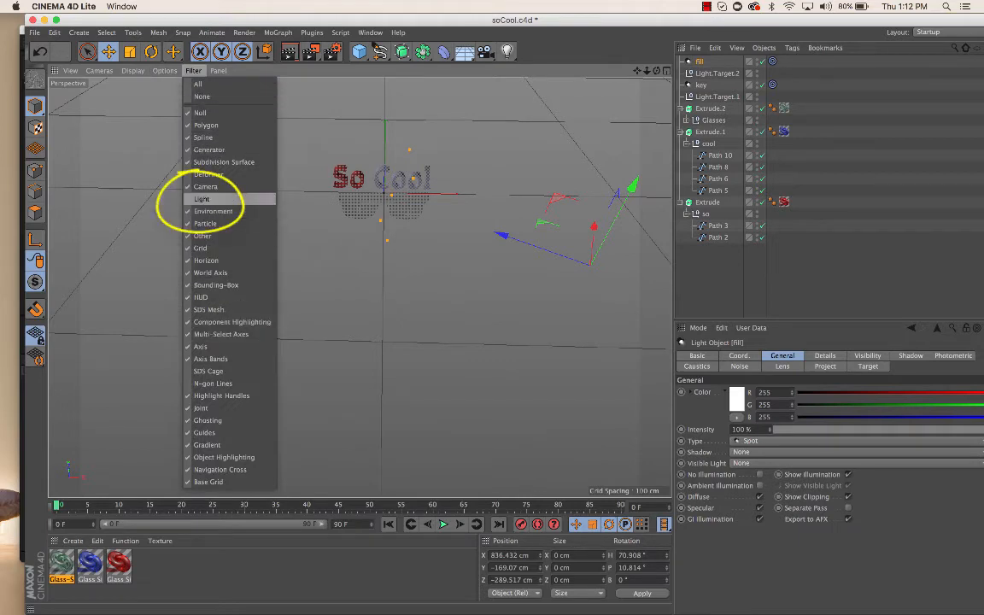
{"action": "left_click", "coordinate": [202, 198]}
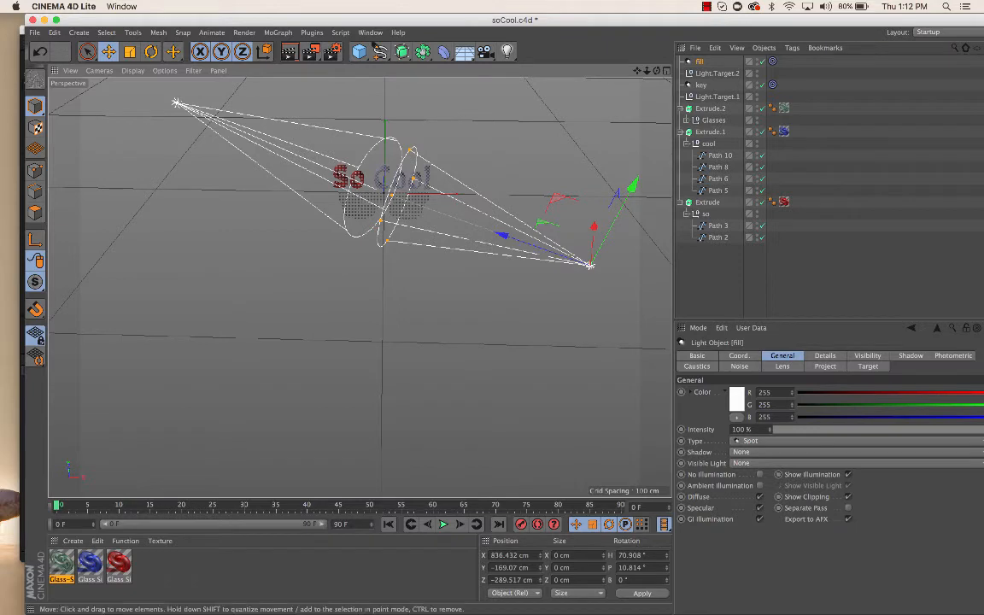
{"action": "left_click_drag", "start_coordinate": [593, 227], "coordinate": [624, 287]}
{"action": "left_click_drag", "start_coordinate": [510, 274], "coordinate": [492, 264]}
{"action": "left_click_drag", "start_coordinate": [604, 240], "coordinate": [599, 257]}
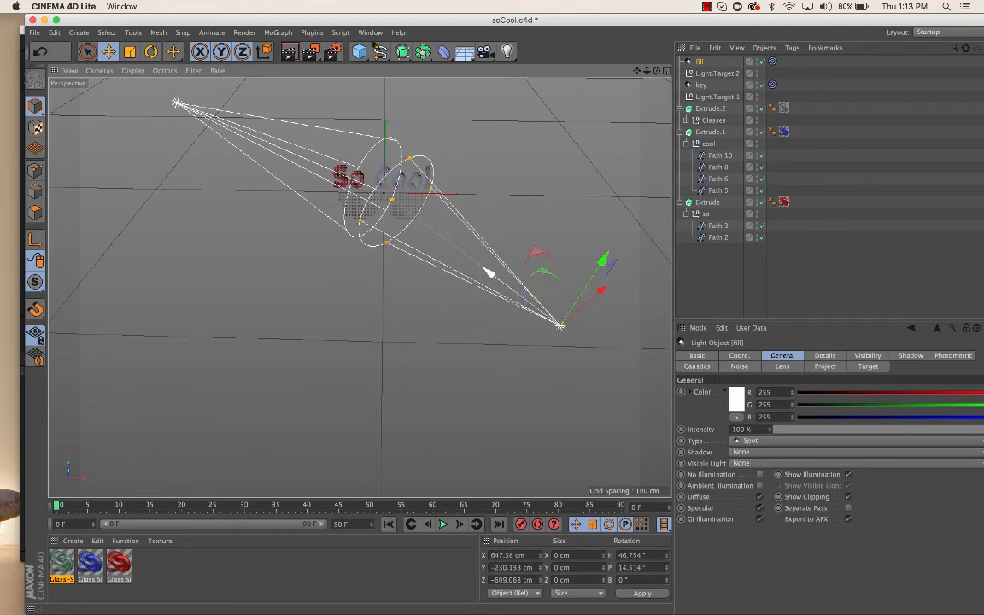
{"action": "left_click_drag", "start_coordinate": [488, 273], "coordinate": [507, 287]}
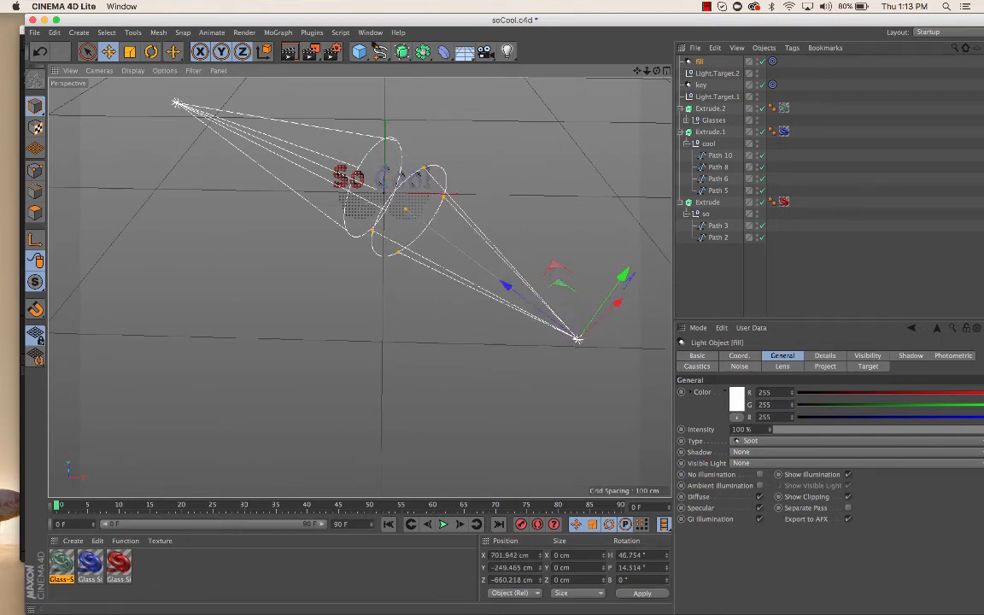
- Lower the fill light's intensity to 48%
{"action": "left_click", "coordinate": [744, 430]}
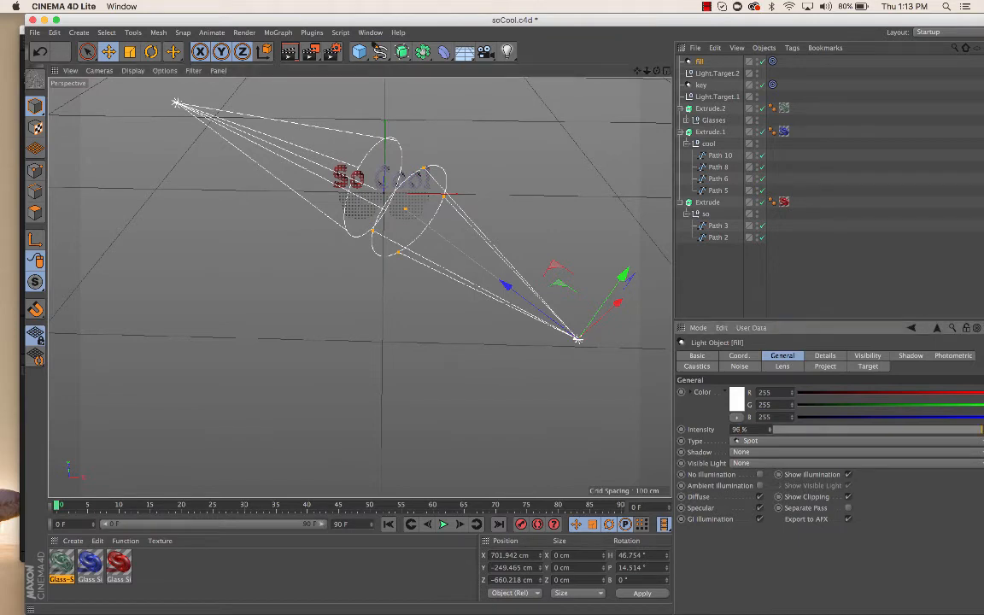
{"action": "left_click_drag", "start_coordinate": [981, 429], "coordinate": [949, 430]}
{"action": "mouse_move", "coordinate": [769, 430]}
{"action": "left_mouse_down"}
{"action": "mouse_move", "coordinate": [769, 462]}
{"action": "mouse_move", "coordinate": [769, 419]}
{"action": "left_mouse_up"}
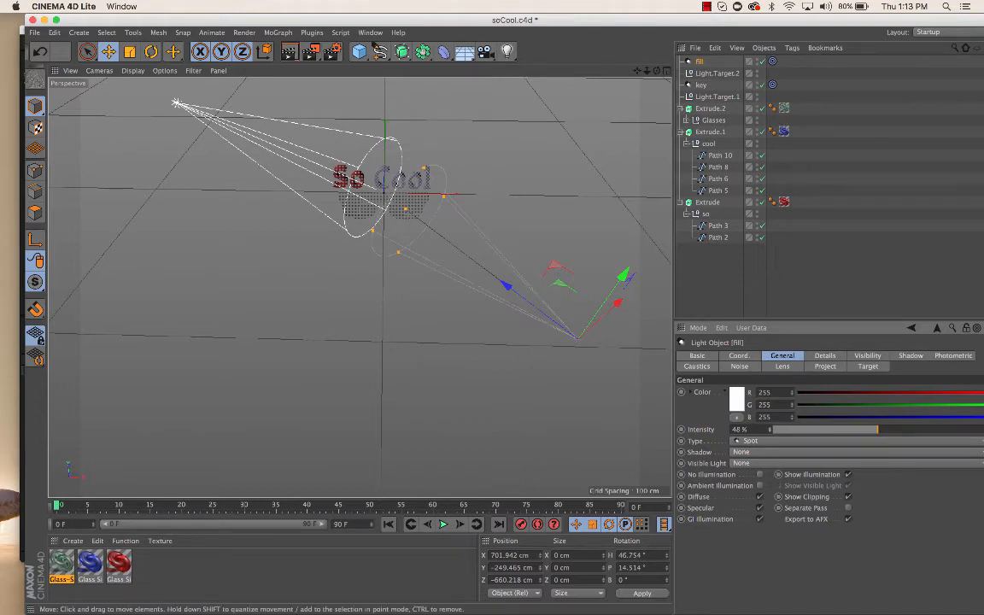
- Render the active view with the fill light disabled and enabled again to compare its effect on the logo
{"action": "key", "text": "super+r"}
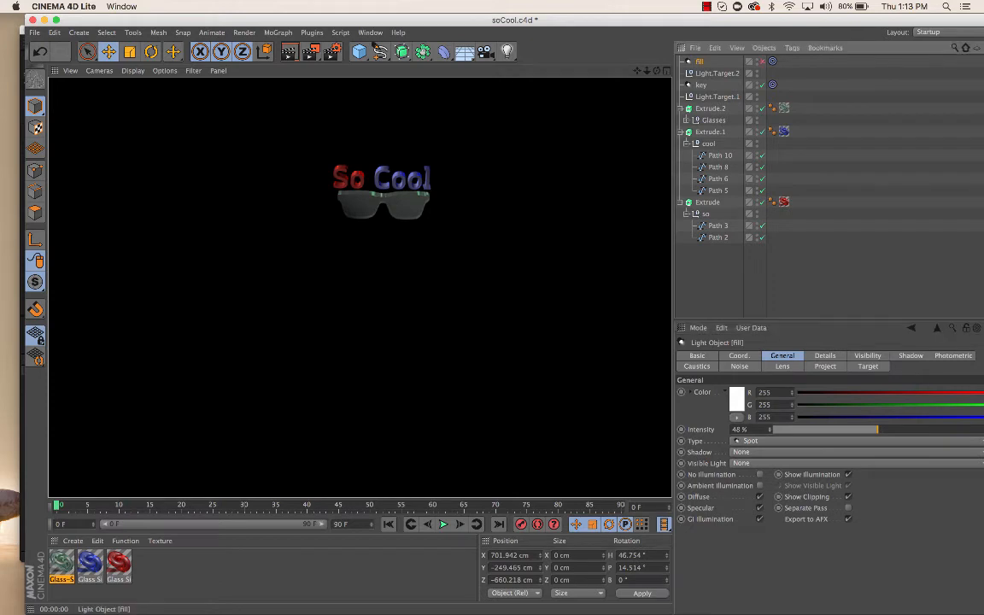
{"action": "left_click", "coordinate": [763, 61]}
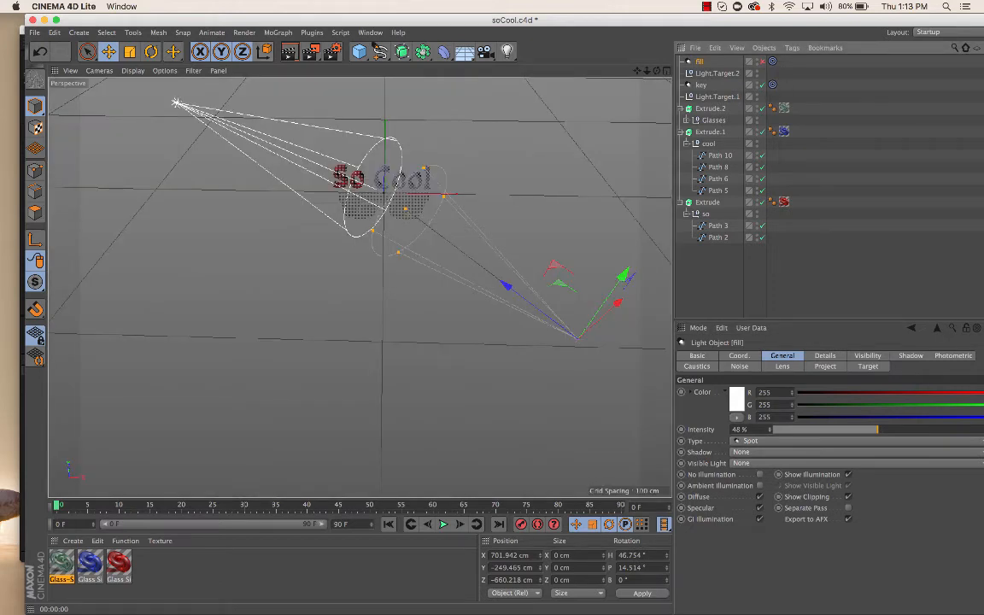
{"action": "left_click", "coordinate": [289, 51]}
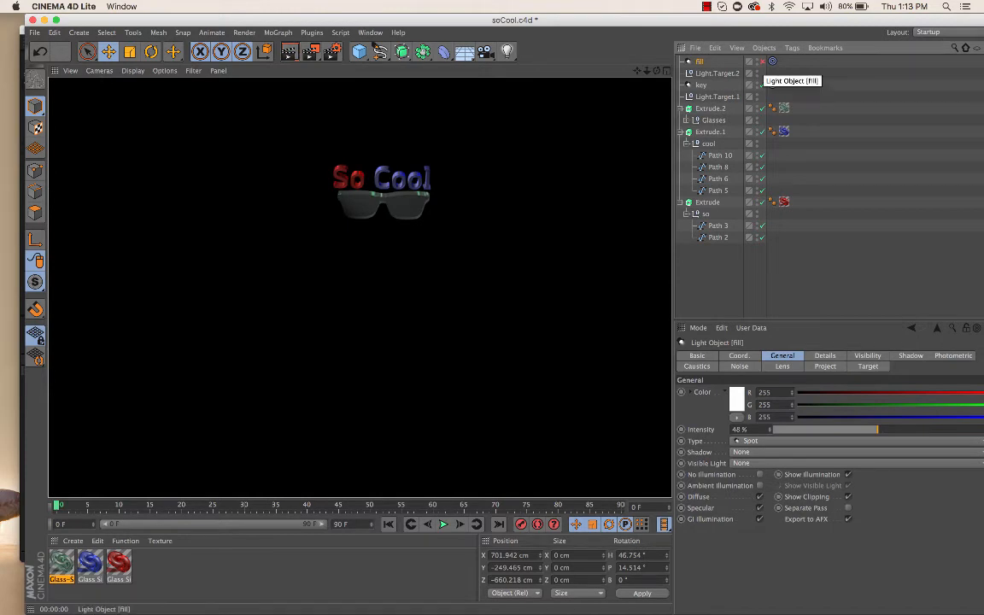
{"action": "left_click", "coordinate": [762, 62]}
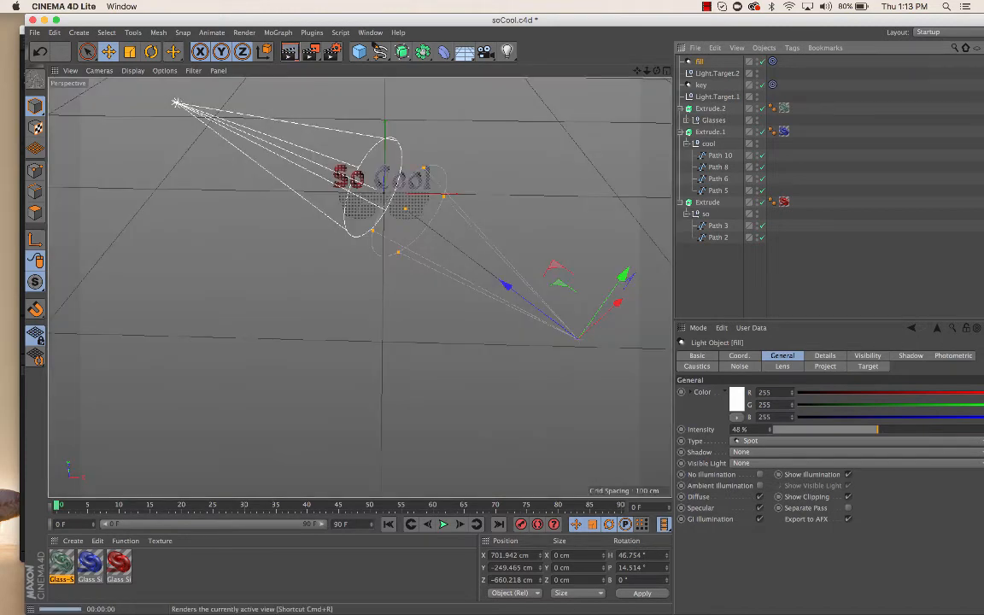
{"action": "left_click", "coordinate": [288, 51]}
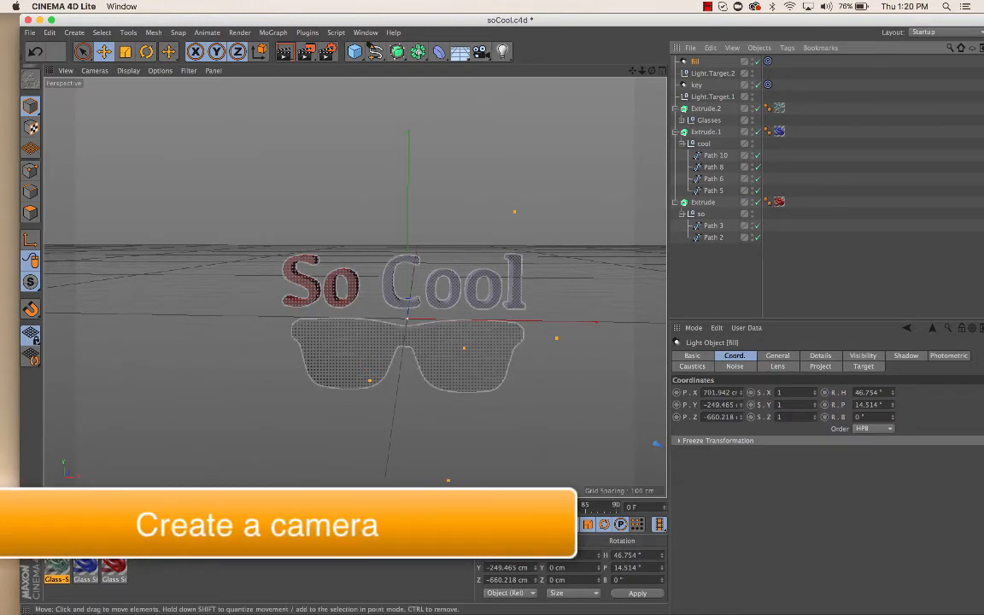
- Add a Camera object from the current perspective and switch to the four-view layout
{"action": "left_click_drag", "start_coordinate": [480, 52], "coordinate": [517, 67]}
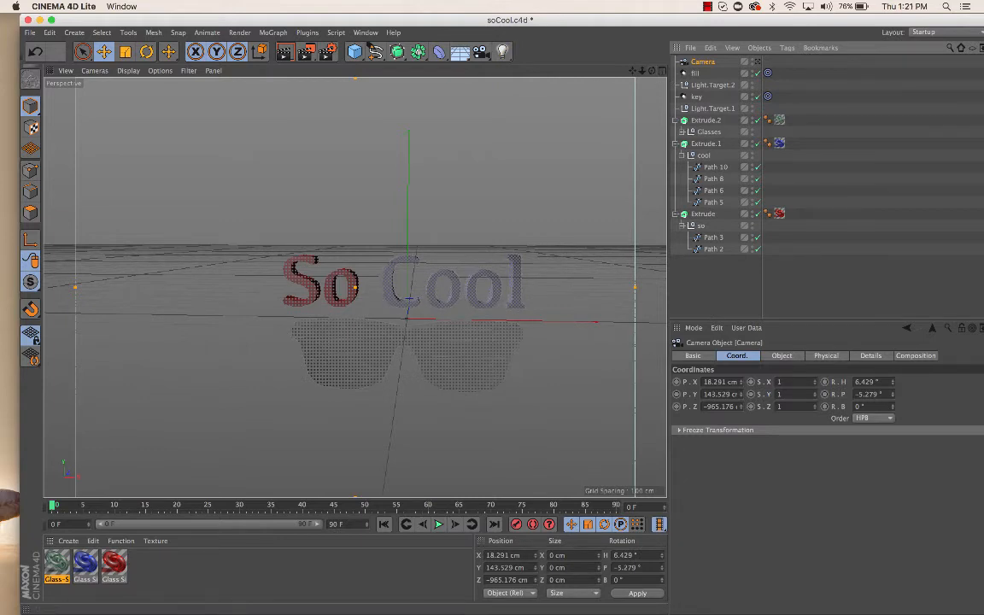
{"action": "key", "text": "F5"}
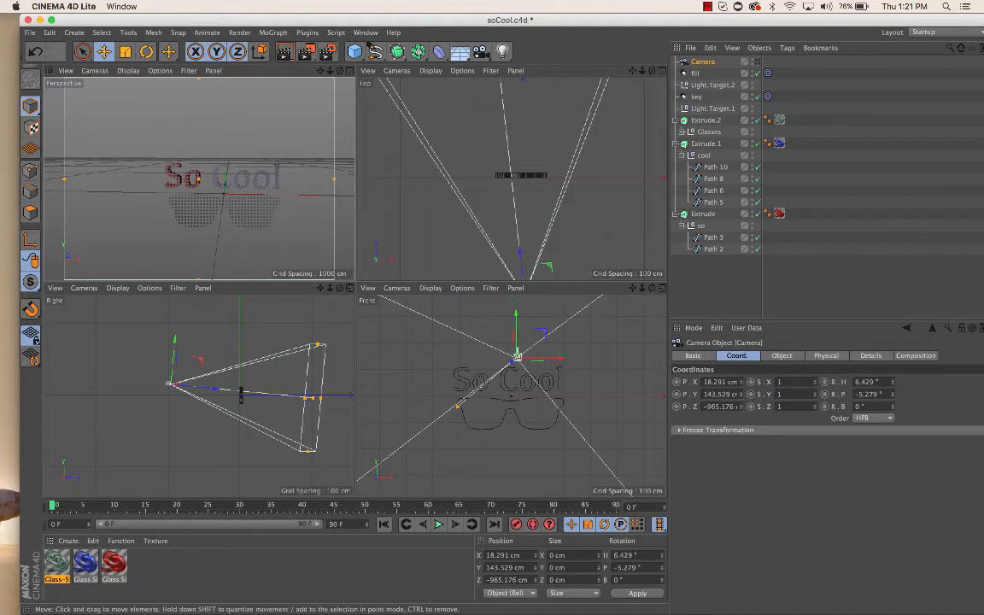
- Move the camera to about X -8, Y -44, Z -733 cm
{"action": "left_click_drag", "start_coordinate": [174, 339], "coordinate": [174, 355]}
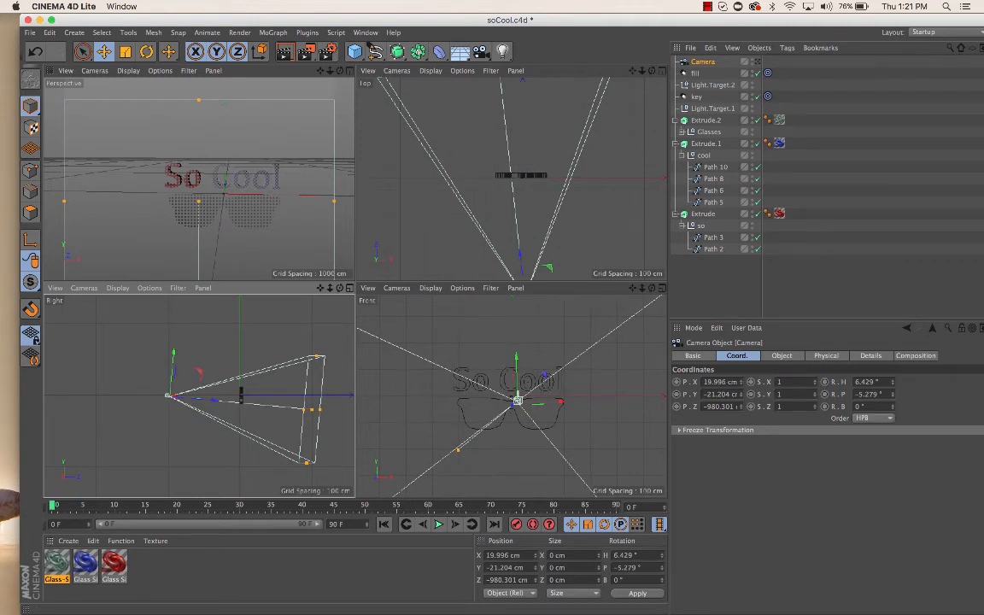
{"action": "left_click", "coordinate": [874, 382]}
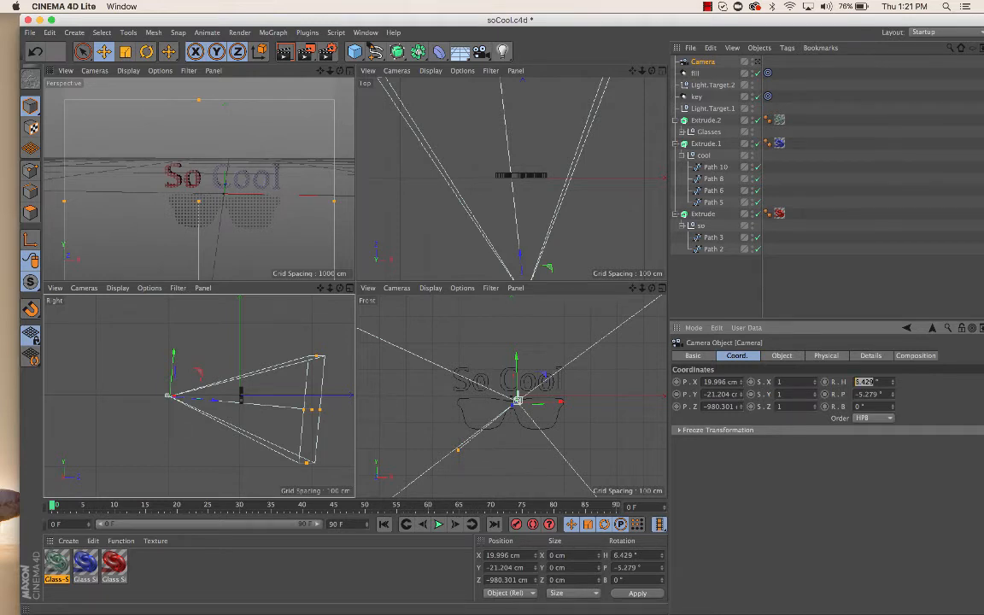
{"action": "left_click_drag", "start_coordinate": [518, 253], "coordinate": [522, 261]}
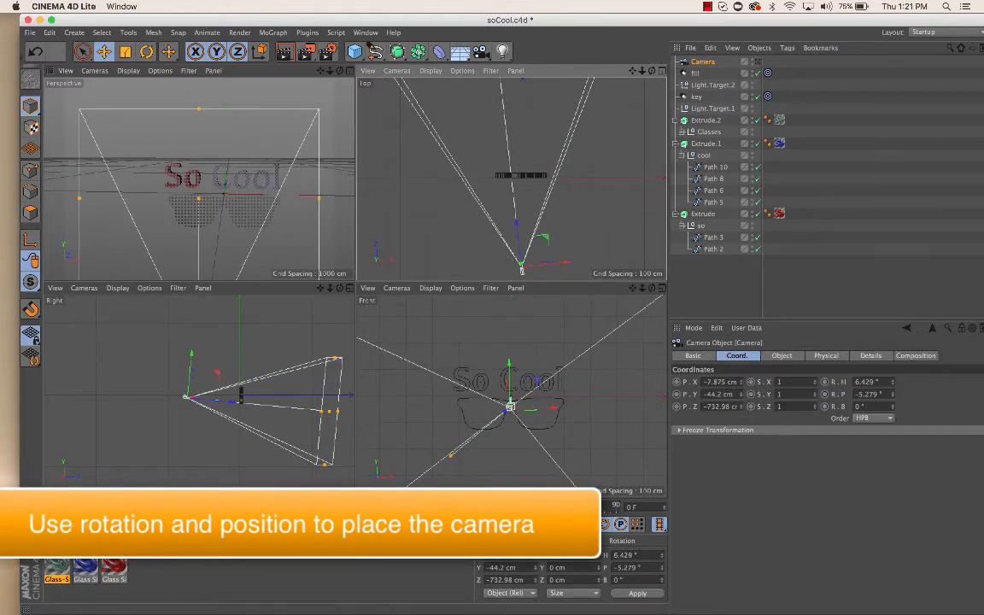
- Rotate the camera to face the logo squarely, at about H -0.2°, P 1°, B -0.6°
{"action": "left_click", "coordinate": [146, 51]}
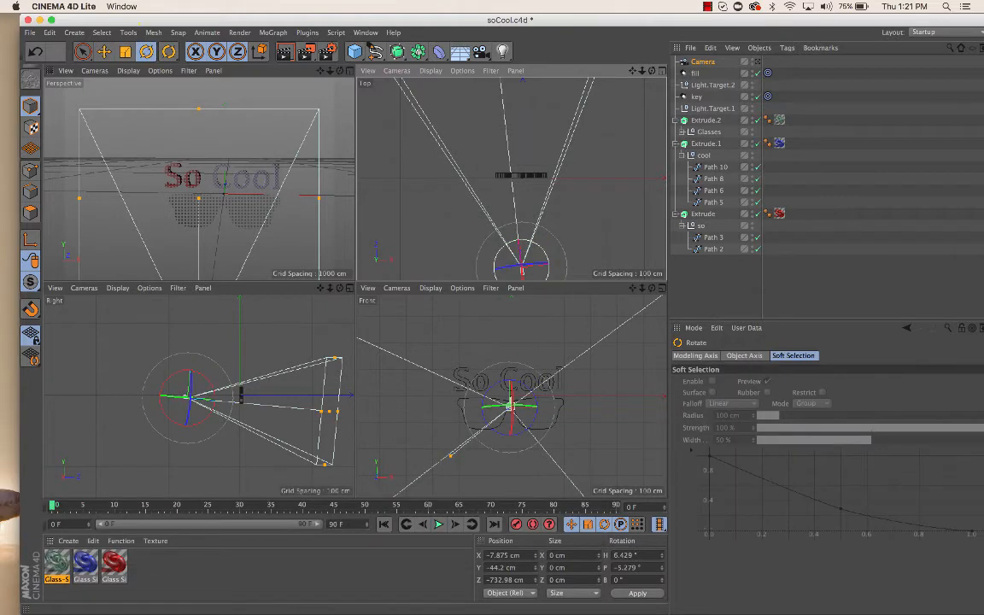
{"action": "left_click_drag", "start_coordinate": [547, 255], "coordinate": [539, 241]}
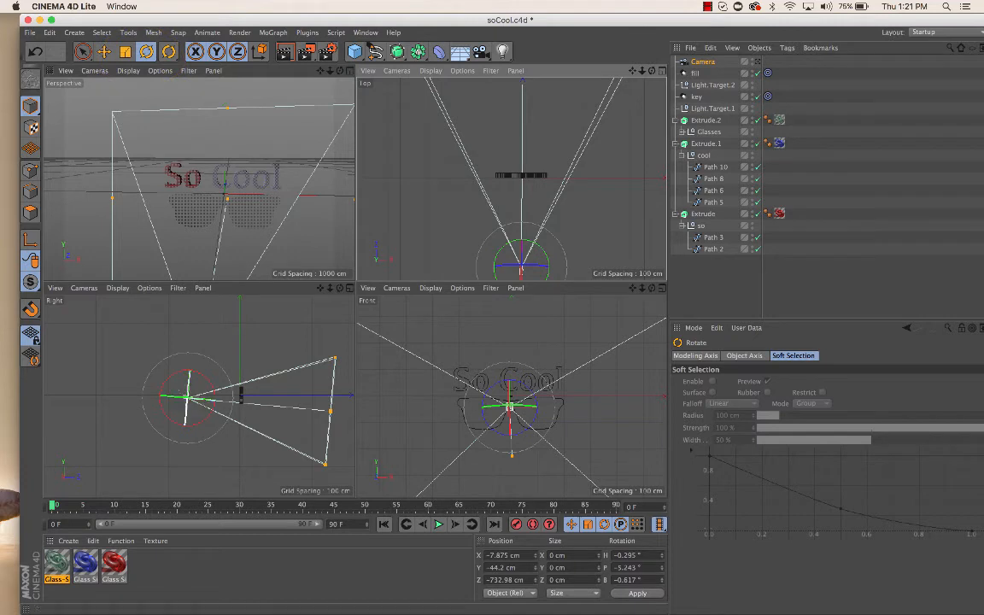
{"action": "left_click_drag", "start_coordinate": [177, 371], "coordinate": [174, 373]}
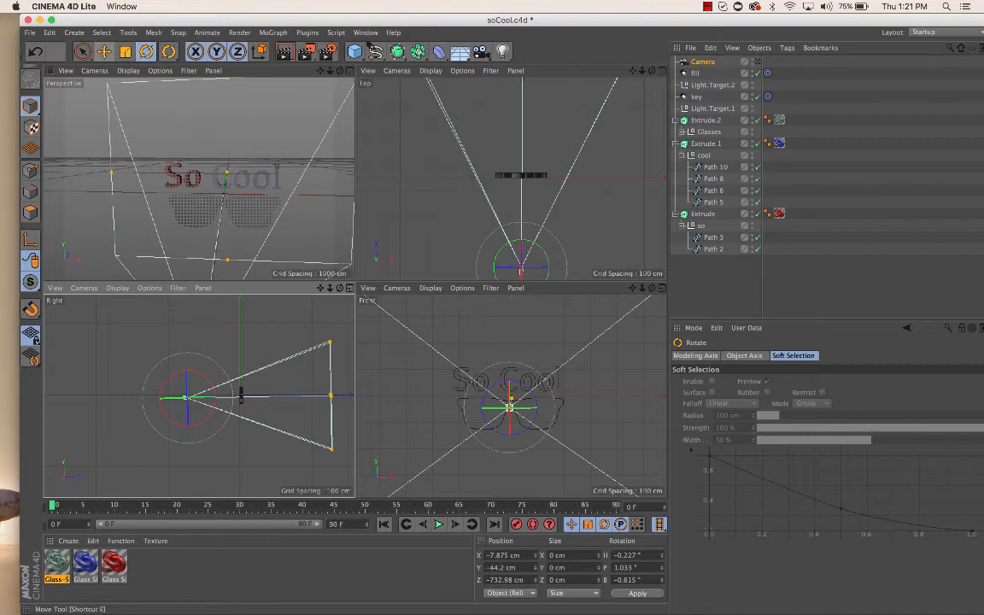
- Centre the camera on the logo and bring it closer, to about X -1.3, Y -42.8, Z -661 cm
{"action": "left_click", "coordinate": [103, 52]}
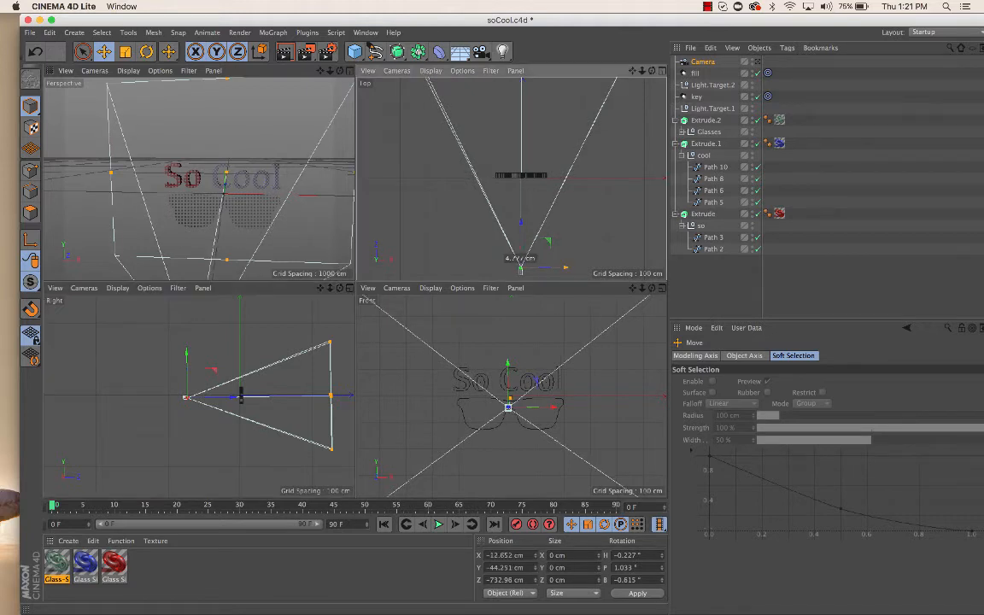
{"action": "left_click_drag", "start_coordinate": [523, 219], "coordinate": [521, 215]}
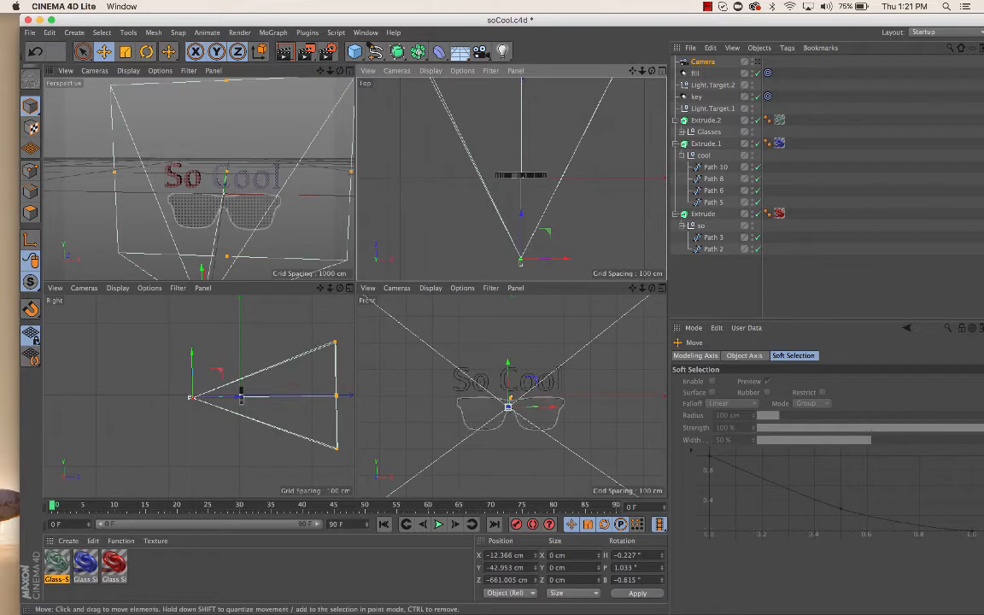
{"action": "mouse_move", "coordinate": [509, 407]}
{"action": "left_mouse_down"}
{"action": "mouse_move", "coordinate": [543, 402]}
{"action": "mouse_move", "coordinate": [510, 407]}
{"action": "left_mouse_up"}
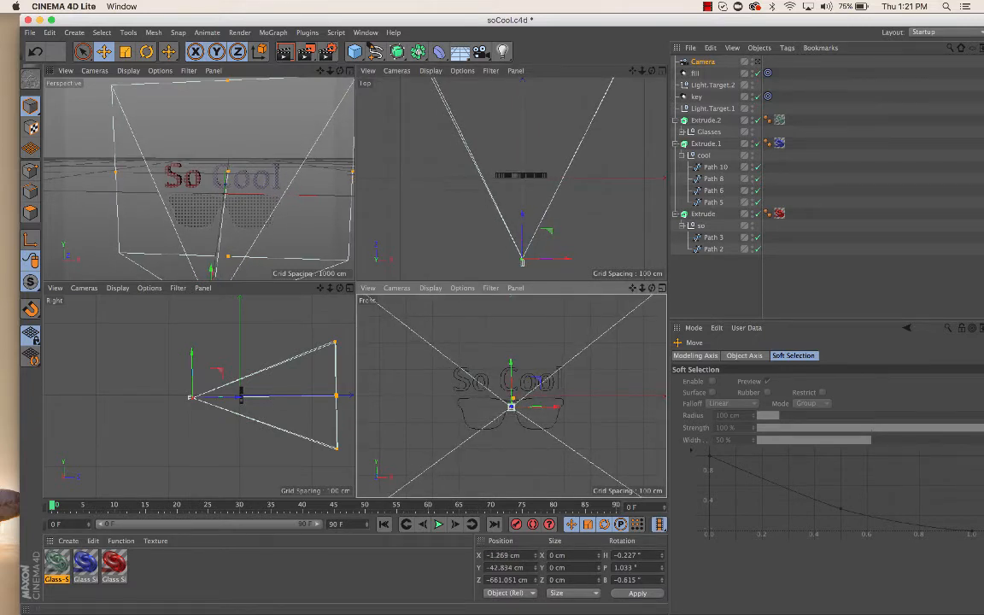
- Maximize the perspective view, compare it with the view through the camera, and leave the camera's view active
{"action": "left_click", "coordinate": [350, 71]}
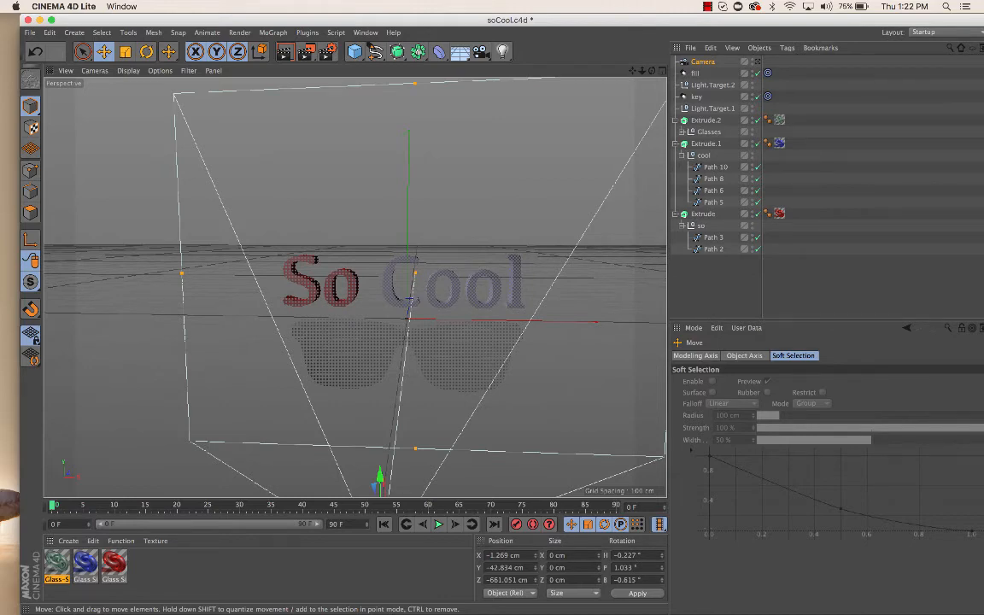
{"action": "scroll", "coordinate": [171, 419], "scroll_direction": "up", "scroll_amount": 5}
{"action": "scroll", "coordinate": [171, 419], "scroll_direction": "down", "scroll_amount": 12}
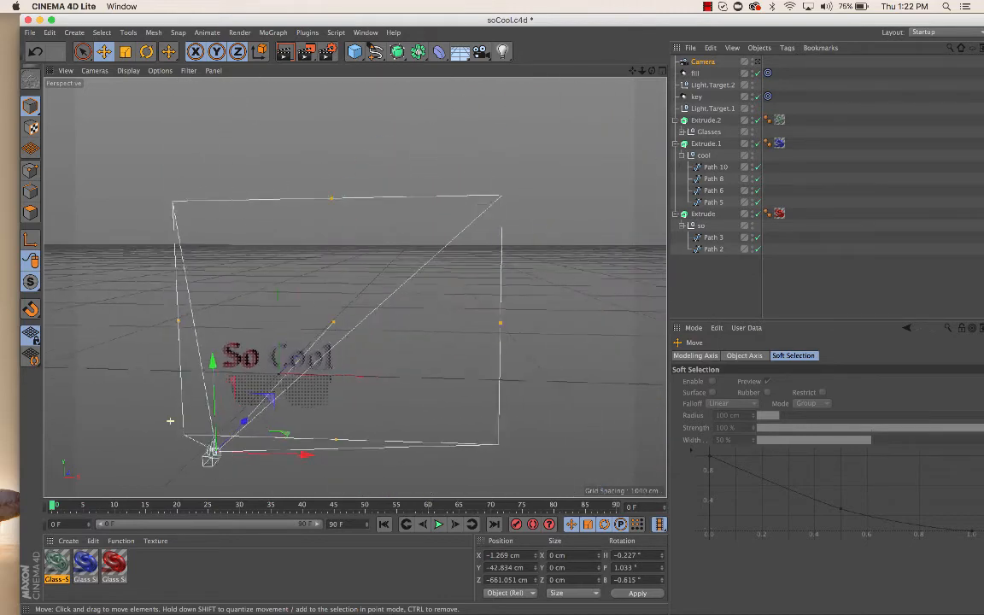
{"action": "scroll", "coordinate": [170, 419], "scroll_direction": "up", "scroll_amount": 1}
{"action": "left_click_drag", "start_coordinate": [354, 287], "coordinate": [351, 287], "text": "alt"}
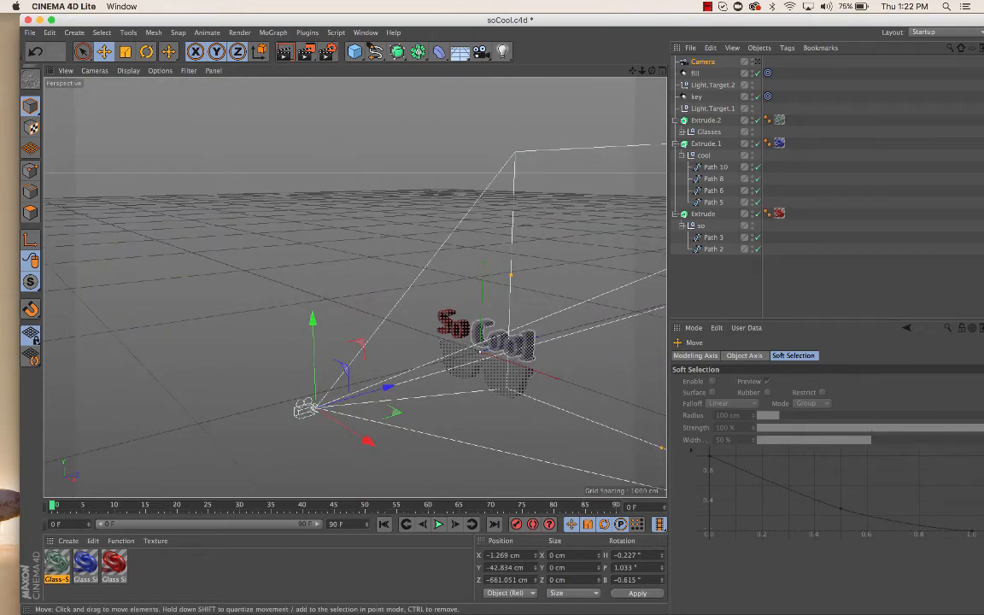
{"action": "left_click_drag", "start_coordinate": [354, 287], "coordinate": [354, 287], "text": "alt"}
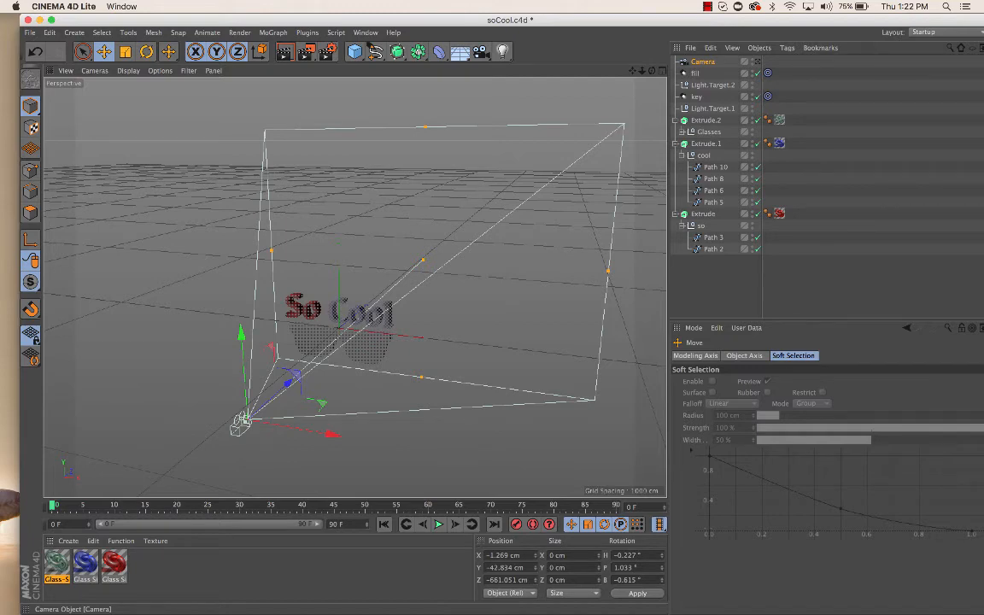
{"action": "left_click", "coordinate": [757, 62]}
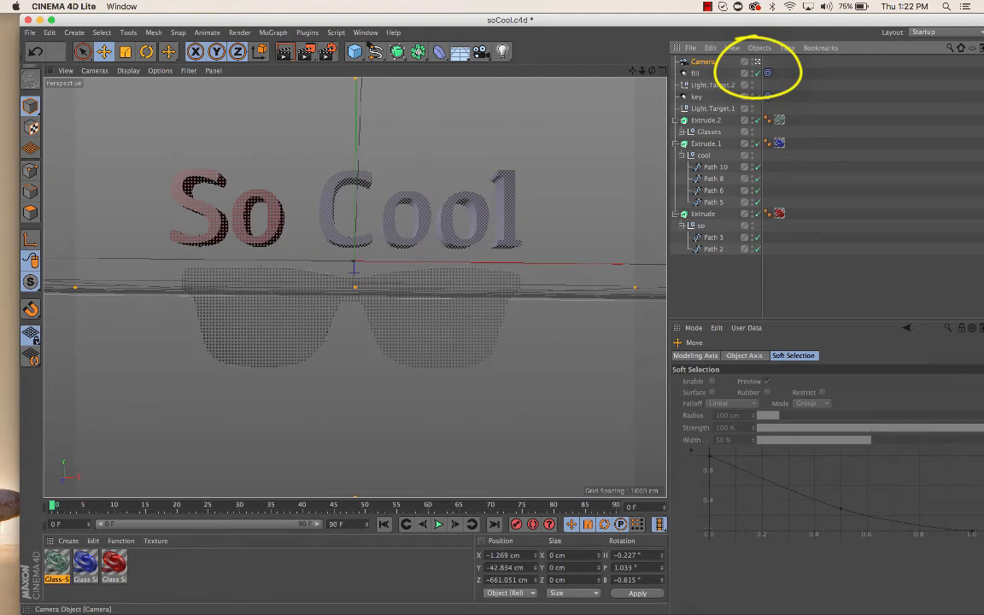
{"action": "left_click", "coordinate": [757, 61]}
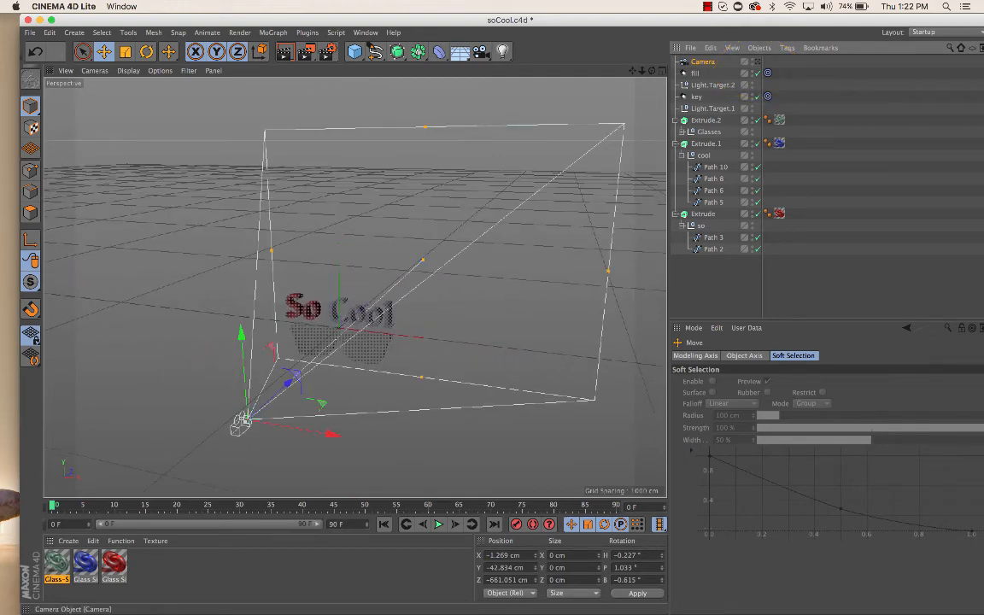
{"action": "left_click", "coordinate": [757, 61]}
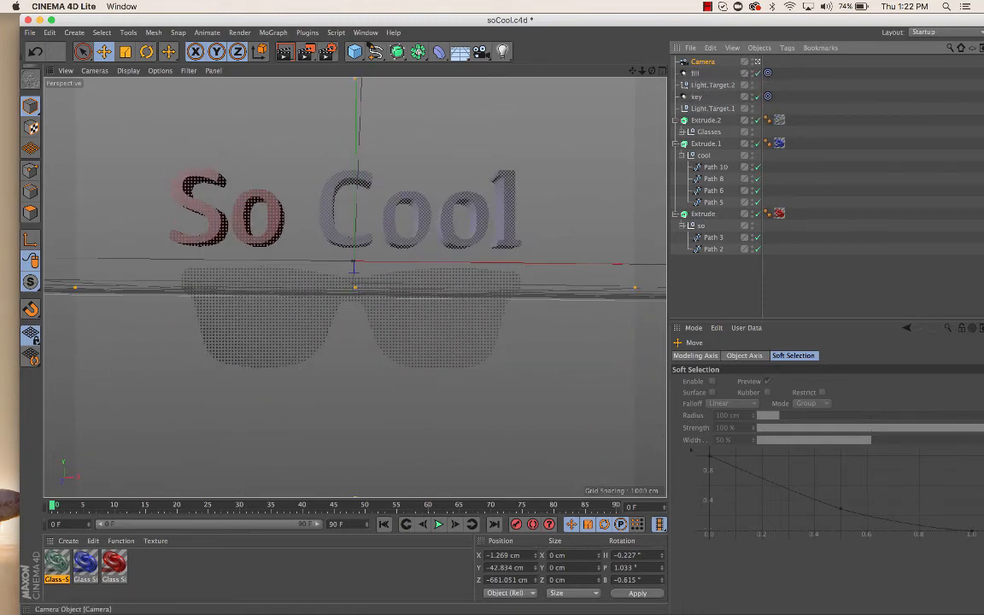
{"action": "left_click", "coordinate": [757, 62]}
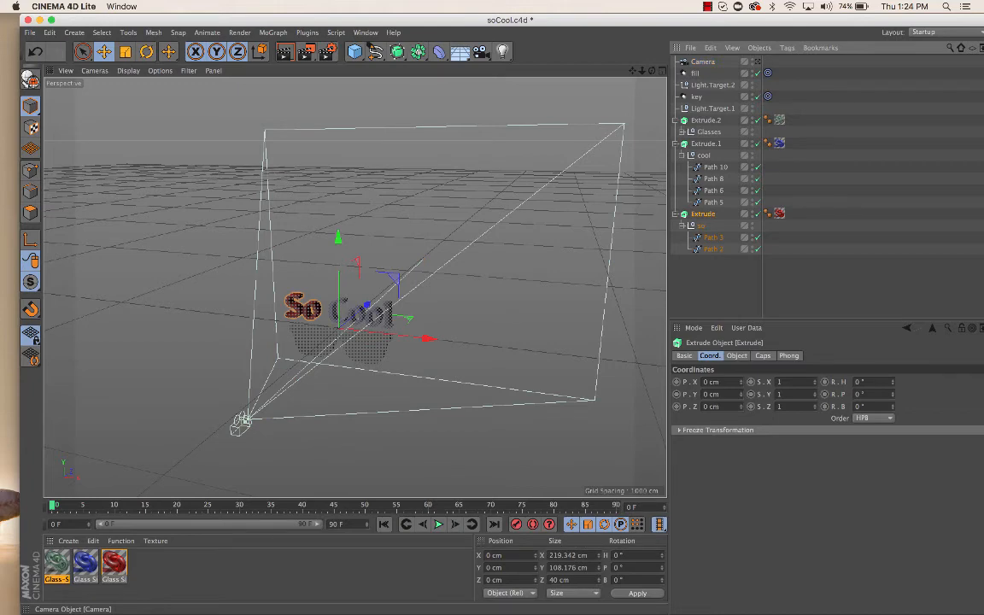
{"action": "left_click", "coordinate": [756, 62]}
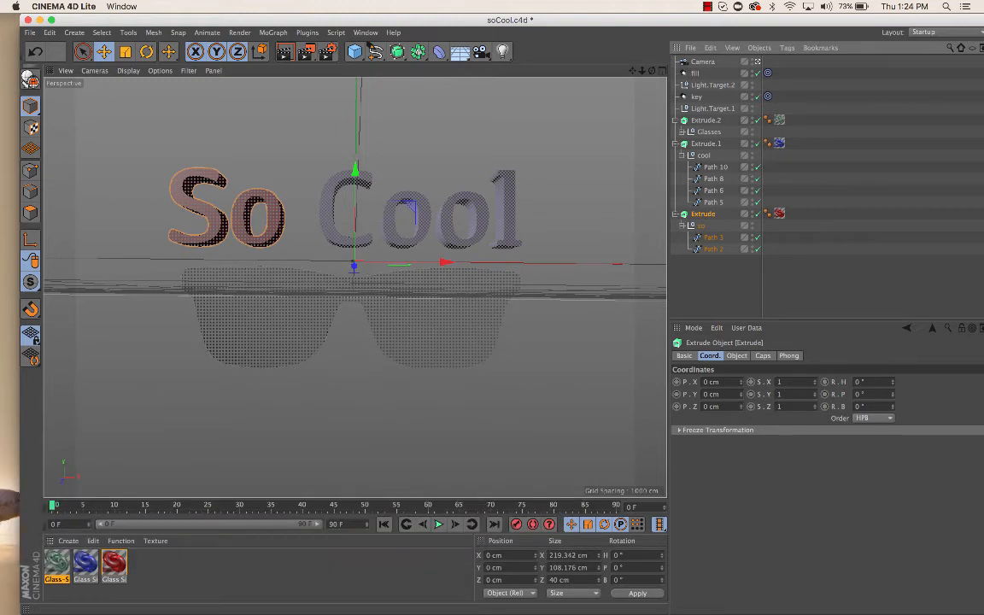
- Set the animation's end to frame 150 and extend the timeline's visible range to the full 150 frames
{"action": "left_click", "coordinate": [338, 525]}
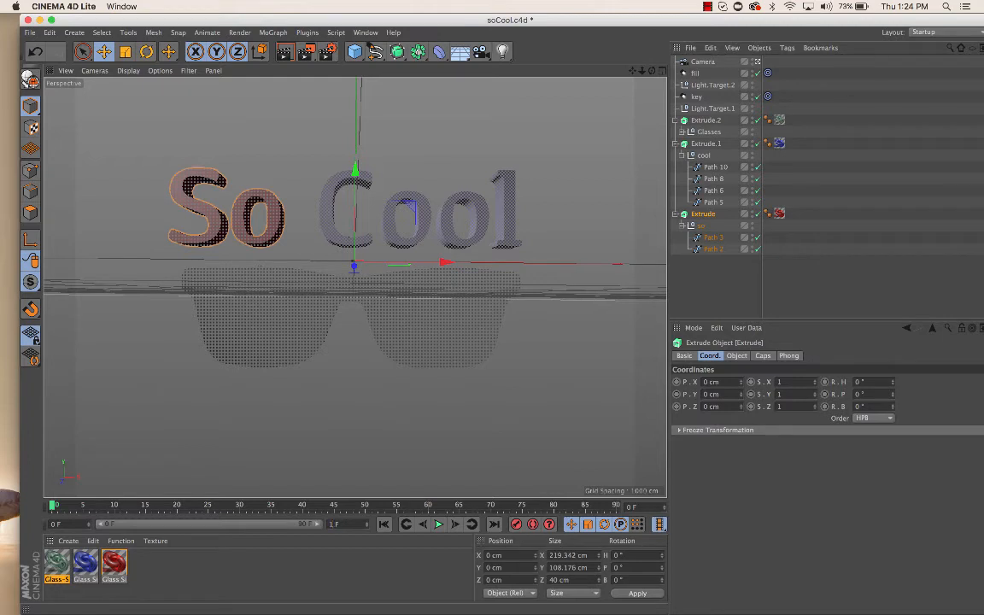
{"action": "key", "text": "Return"}
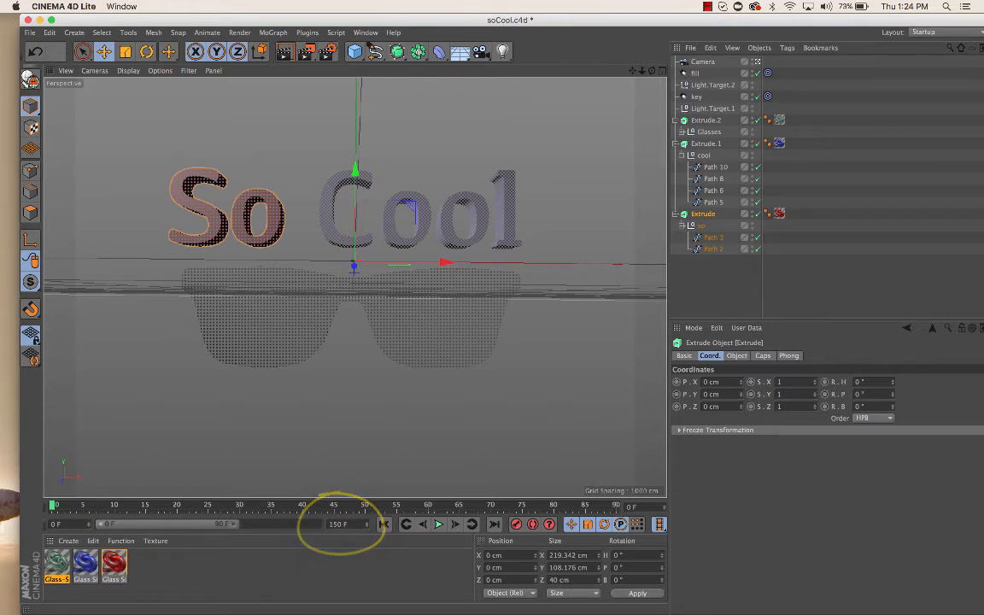
{"action": "left_click_drag", "start_coordinate": [234, 523], "coordinate": [317, 524]}
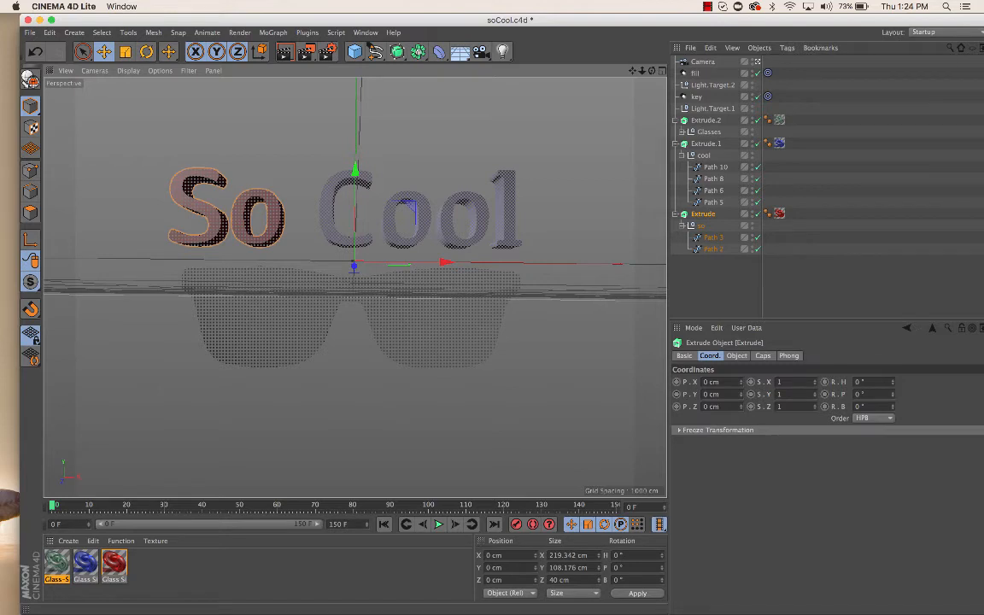
- Keyframe the red "So" extrude at Z -541 cm on frame 0 and Z 0 cm on frame 30, and scrub through the motion
{"action": "left_click_drag", "start_coordinate": [740, 406], "coordinate": [740, 585]}
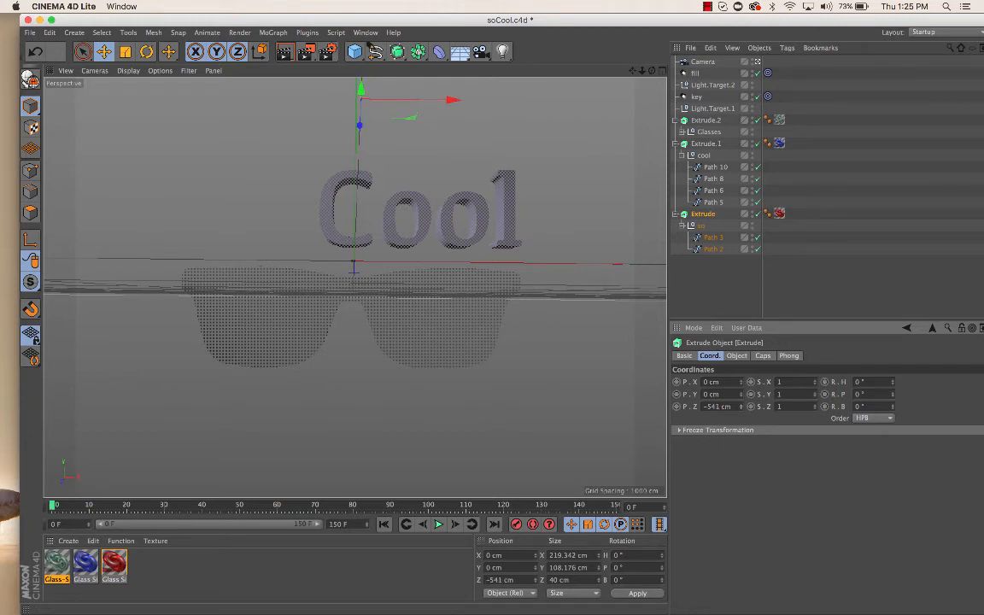
{"action": "left_click", "coordinate": [516, 523]}
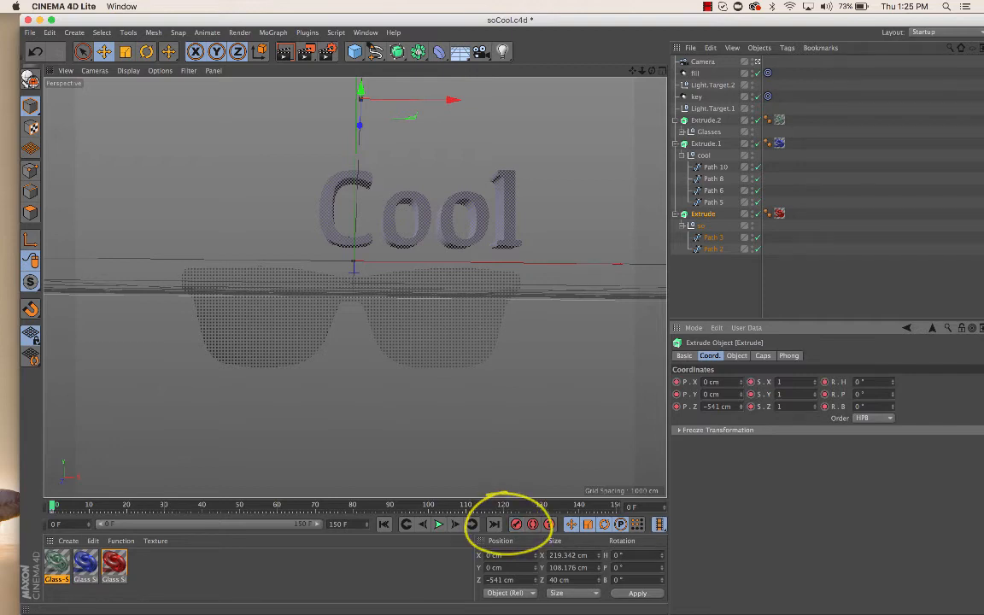
{"action": "left_click_drag", "start_coordinate": [52, 504], "coordinate": [83, 505]}
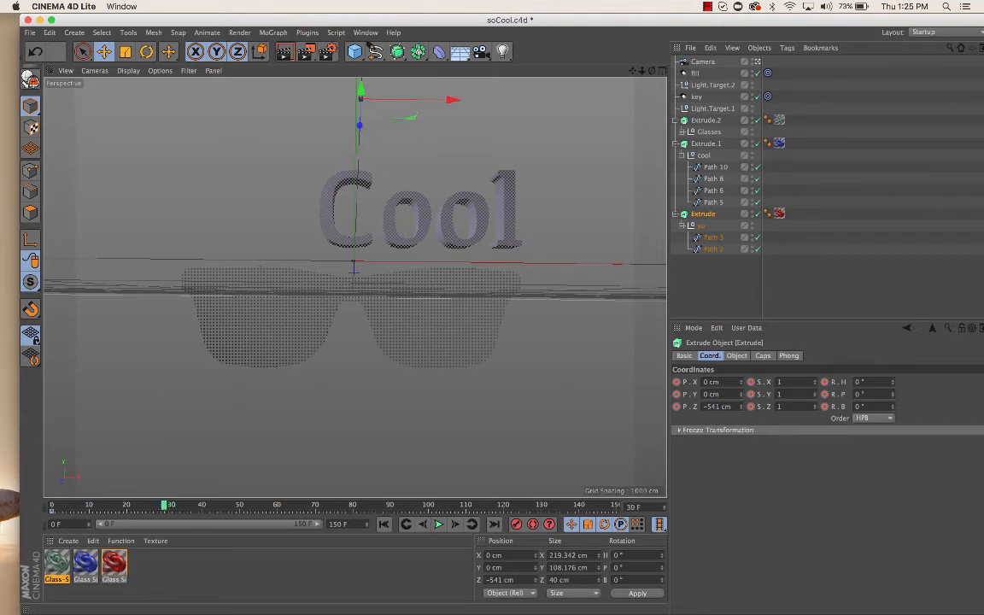
{"action": "mouse_move", "coordinate": [740, 407]}
{"action": "left_mouse_down"}
{"action": "mouse_move", "coordinate": [740, 376]}
{"action": "mouse_move", "coordinate": [740, 424]}
{"action": "mouse_move", "coordinate": [741, 403]}
{"action": "left_mouse_up"}
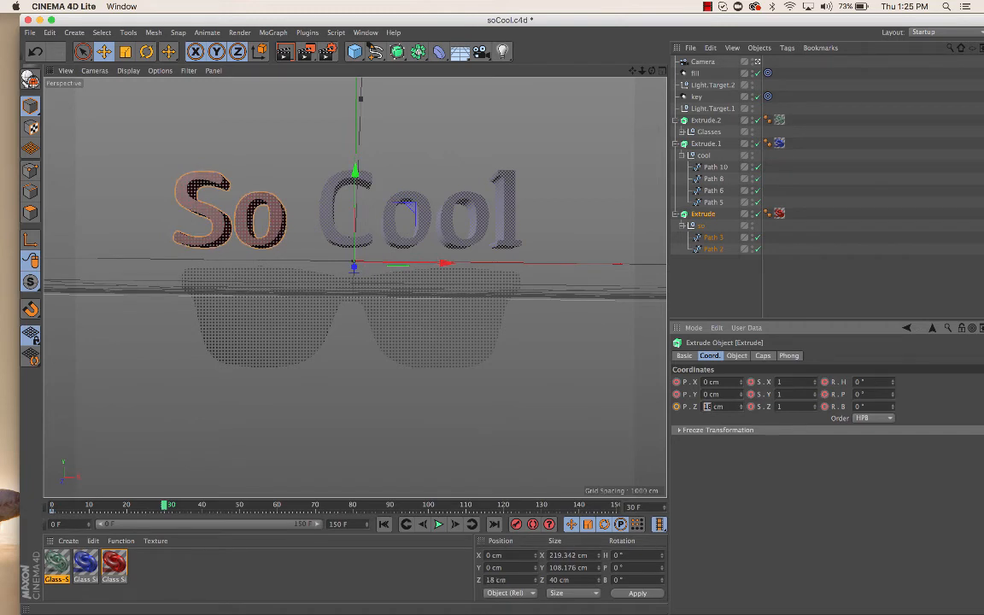
{"action": "key", "text": "Return"}
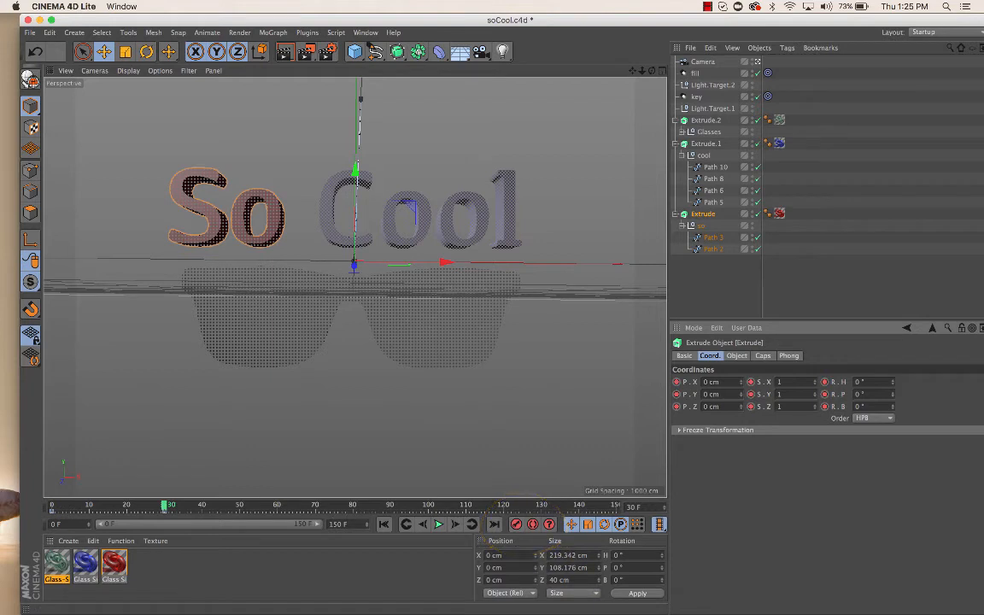
{"action": "left_click_drag", "start_coordinate": [165, 505], "coordinate": [138, 506]}
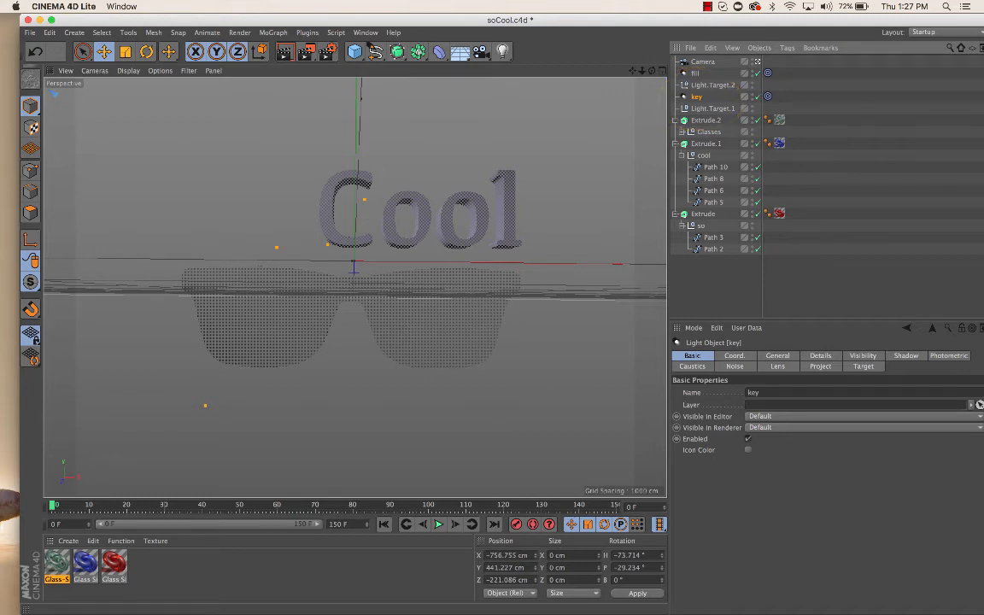
- Try the Area type for the key light and play the animation to check the logo's lighting
{"action": "left_click", "coordinate": [777, 355]}
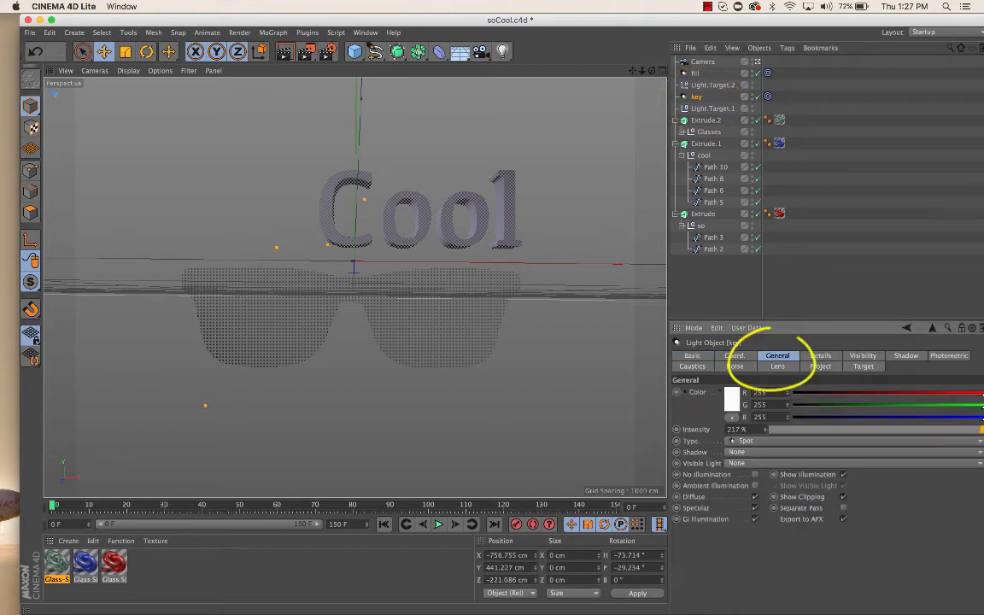
{"action": "left_click", "coordinate": [743, 441]}
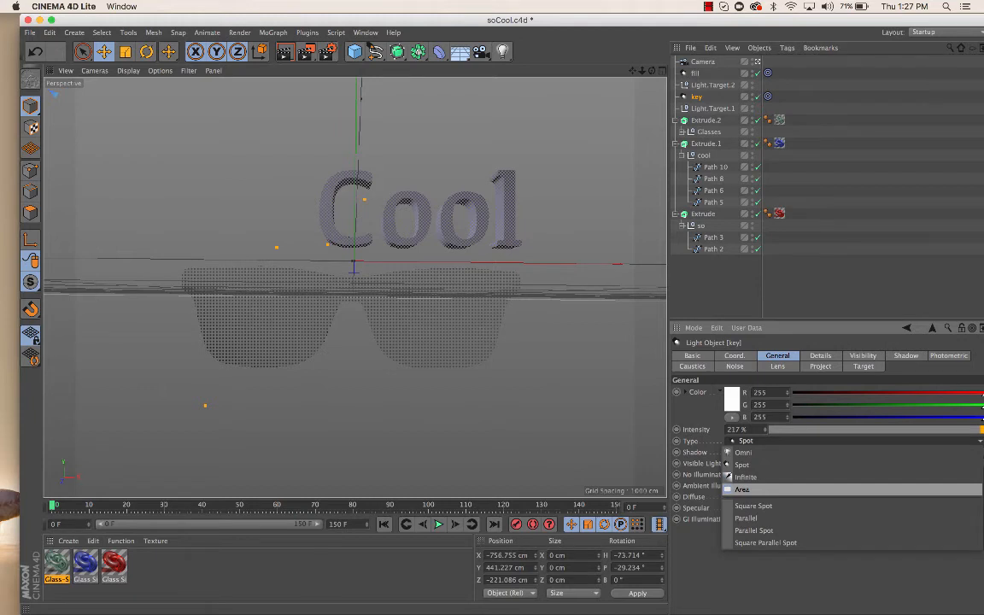
{"action": "left_click", "coordinate": [740, 489]}
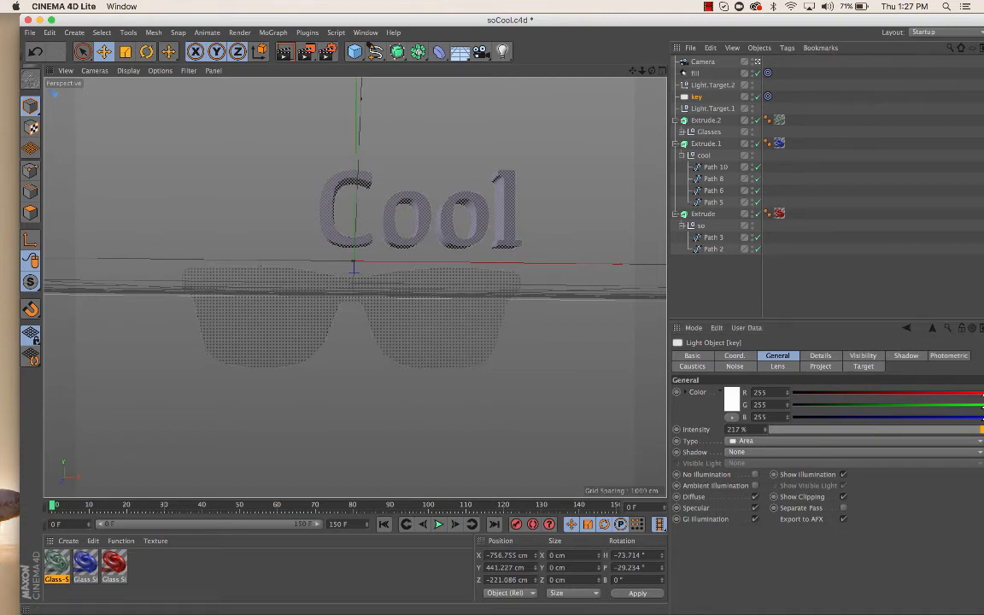
{"action": "key", "text": "F8"}
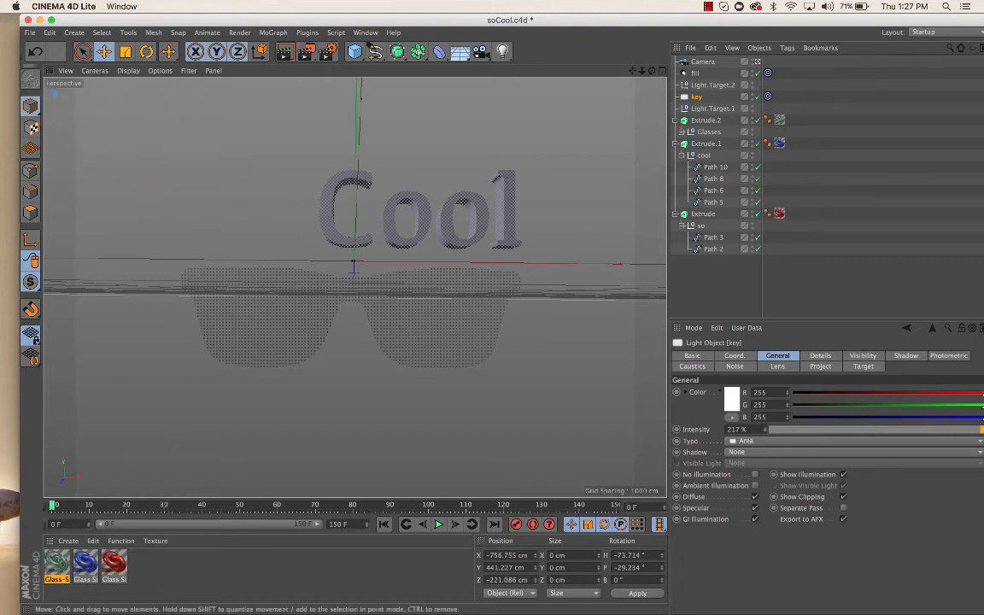
- Change the key light's type to Infinite and play the animation
{"action": "left_click", "coordinate": [734, 440]}
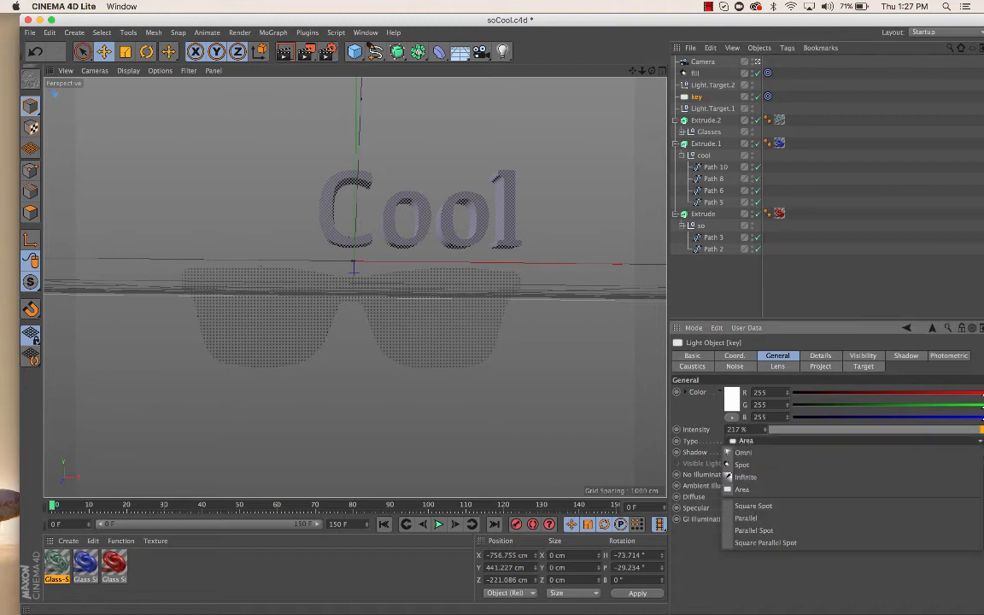
{"action": "left_click", "coordinate": [741, 476]}
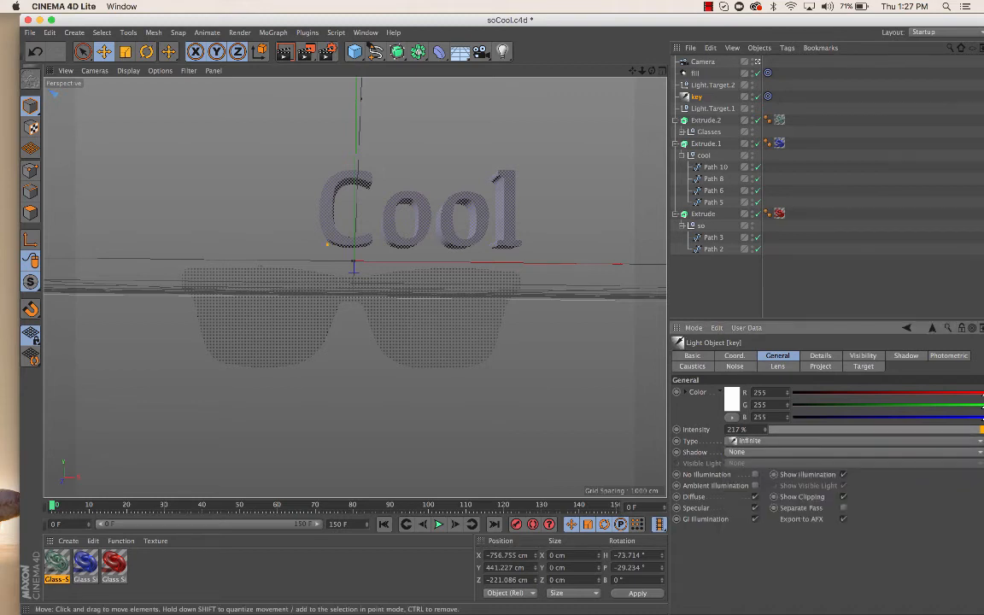
{"action": "key", "text": "F8"}
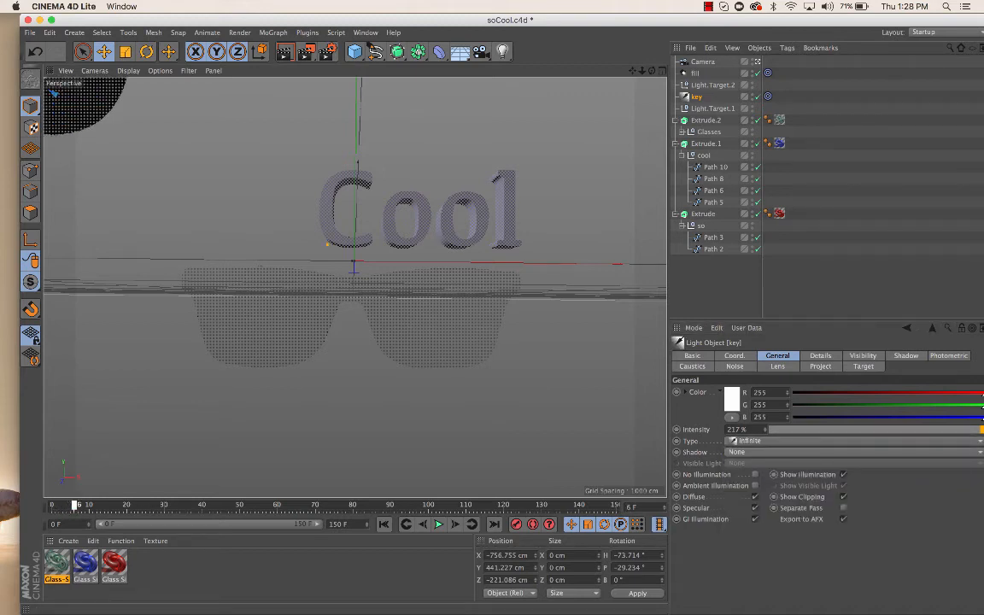
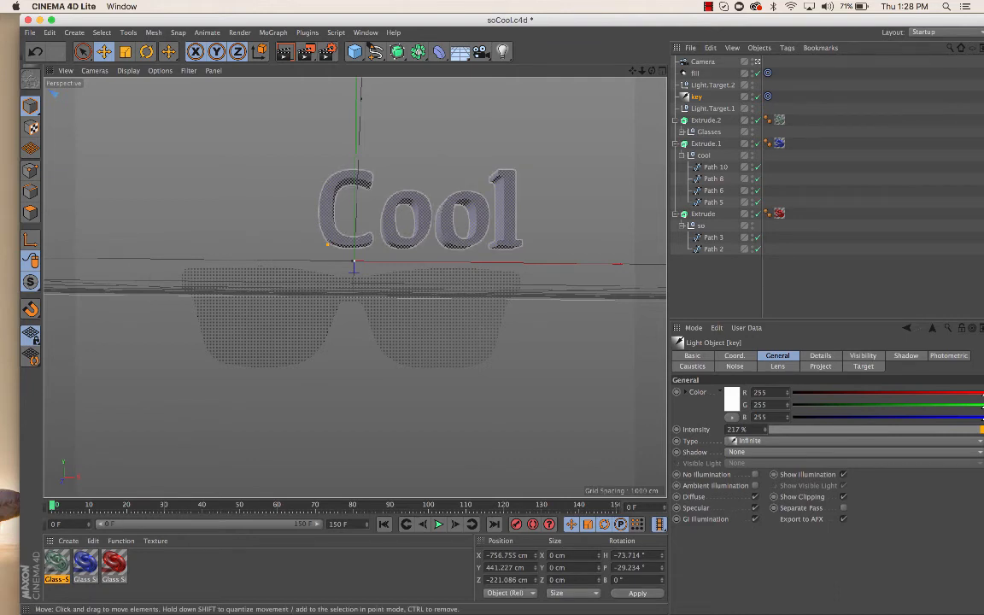
- Keyframe the blue "Cool" extrude at Z -605 cm on frame 30 and Z 0 cm on frame 59
{"action": "left_click", "coordinate": [408, 205]}
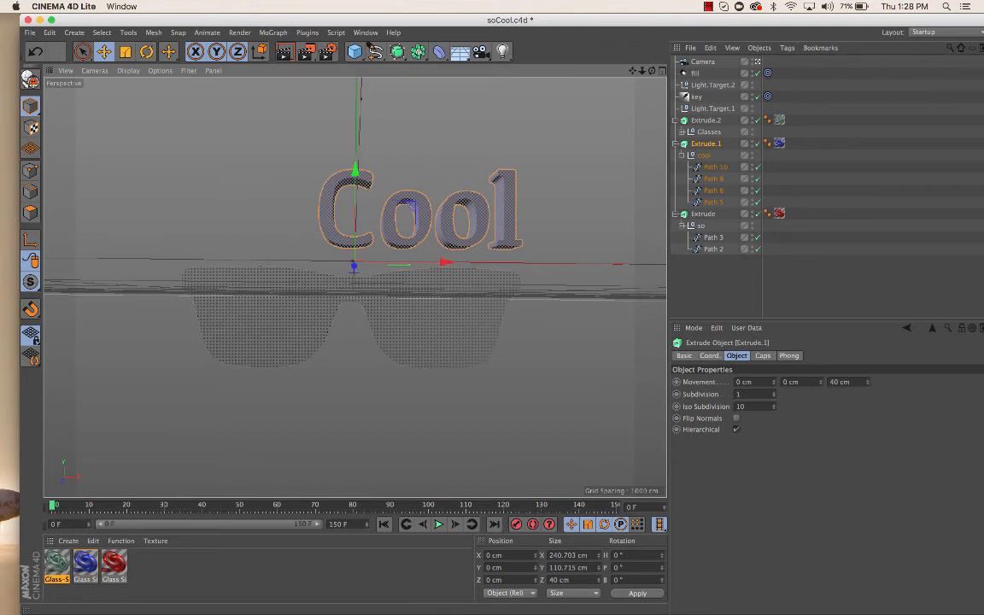
{"action": "left_click", "coordinate": [709, 355]}
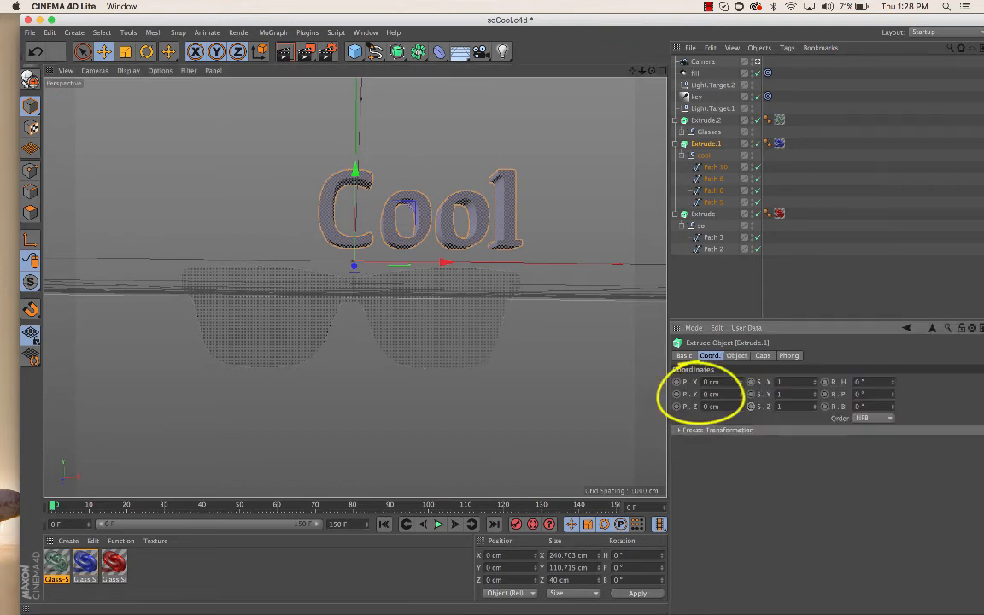
{"action": "left_click_drag", "start_coordinate": [698, 397], "coordinate": [657, 400]}
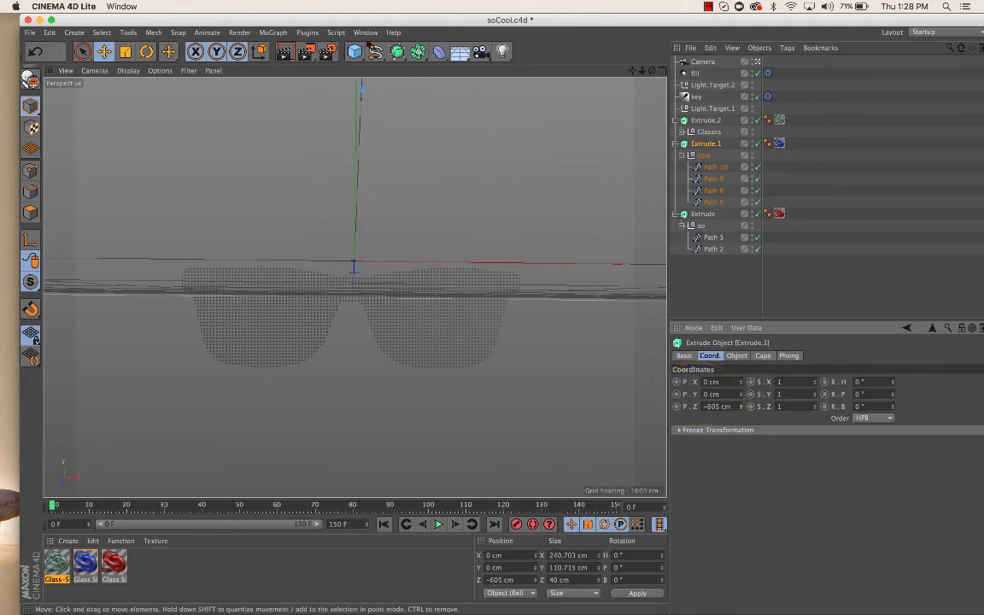
{"action": "left_click_drag", "start_coordinate": [53, 505], "coordinate": [167, 505]}
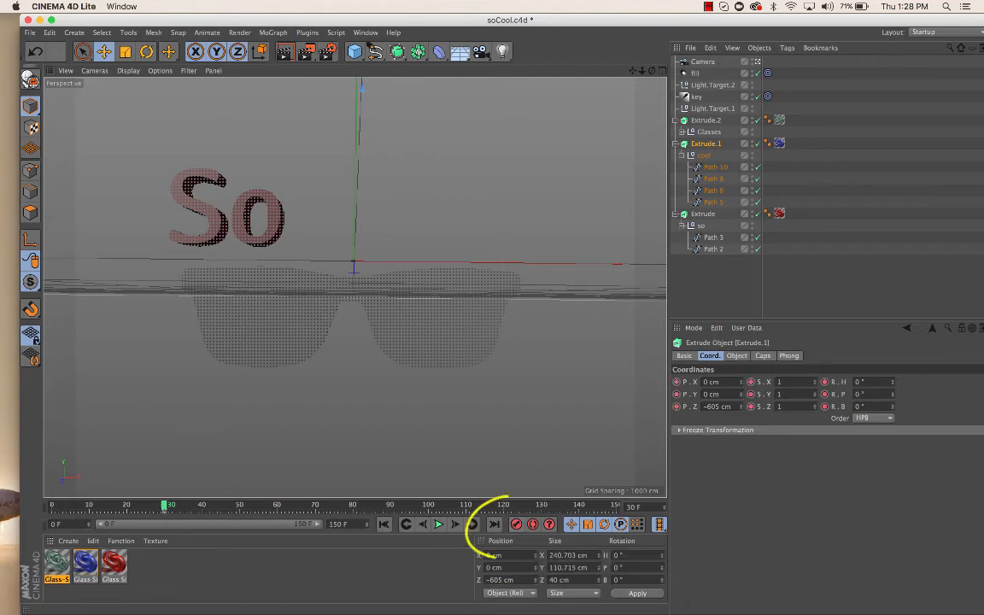
{"action": "left_click_drag", "start_coordinate": [164, 506], "coordinate": [285, 505]}
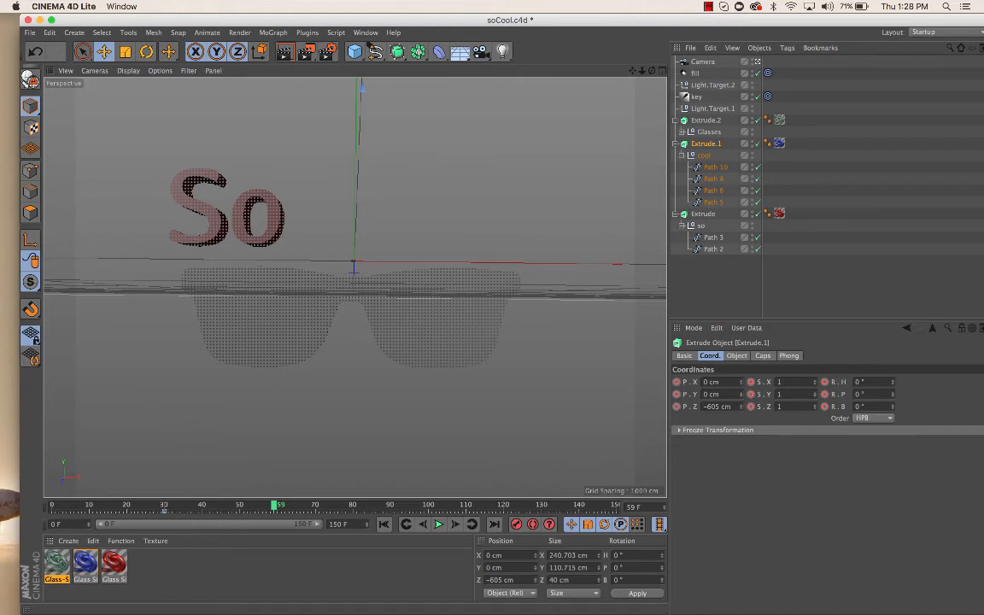
{"action": "left_click_drag", "start_coordinate": [740, 407], "coordinate": [713, 401]}
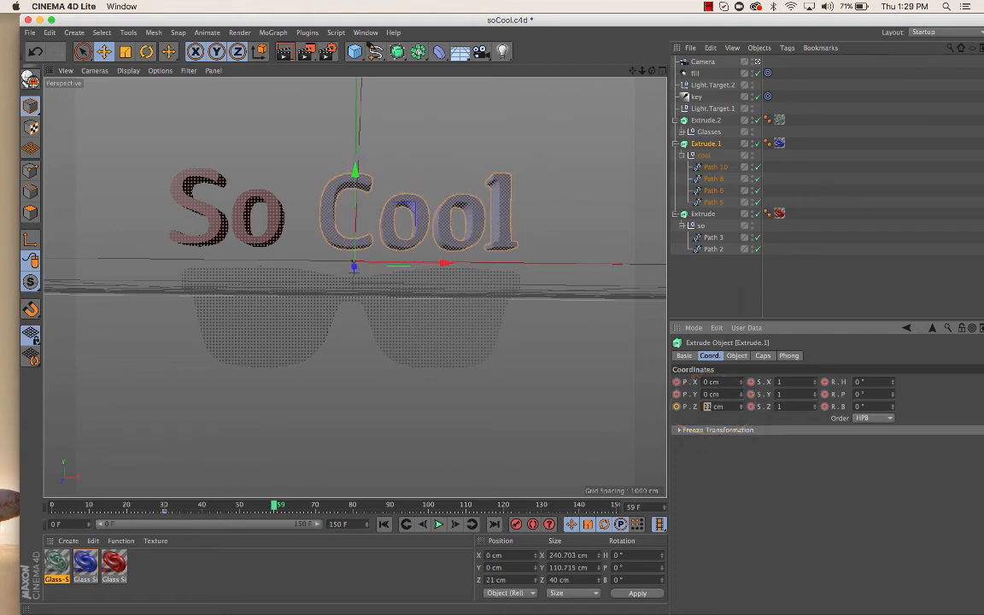
{"action": "key", "text": "Return"}
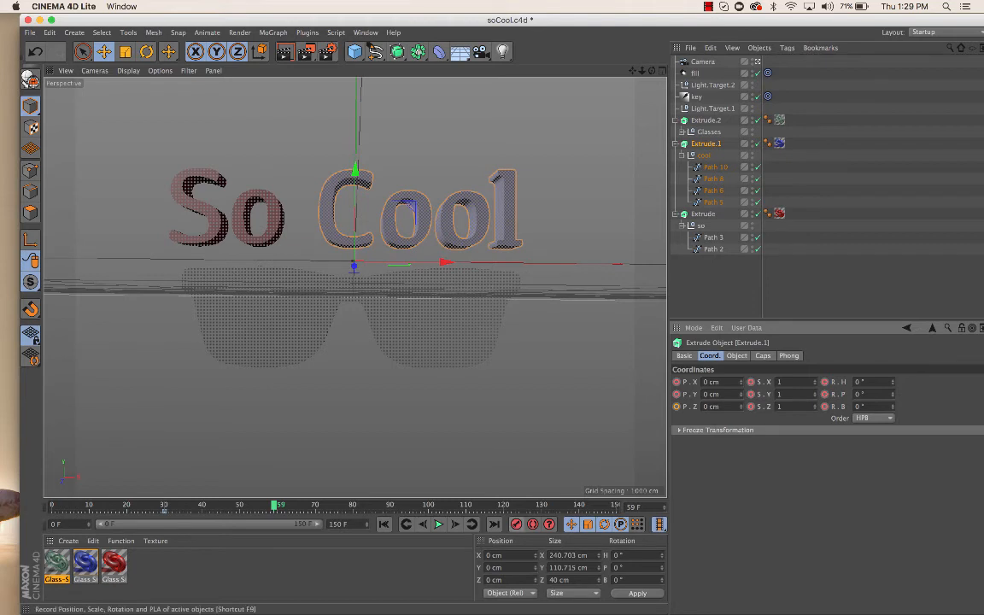
{"action": "left_click", "coordinate": [516, 524]}
{"action": "mouse_move", "coordinate": [275, 506]}
{"action": "left_mouse_down"}
{"action": "mouse_move", "coordinate": [52, 505]}
{"action": "mouse_move", "coordinate": [309, 506]}
{"action": "mouse_move", "coordinate": [281, 506]}
{"action": "left_mouse_up"}
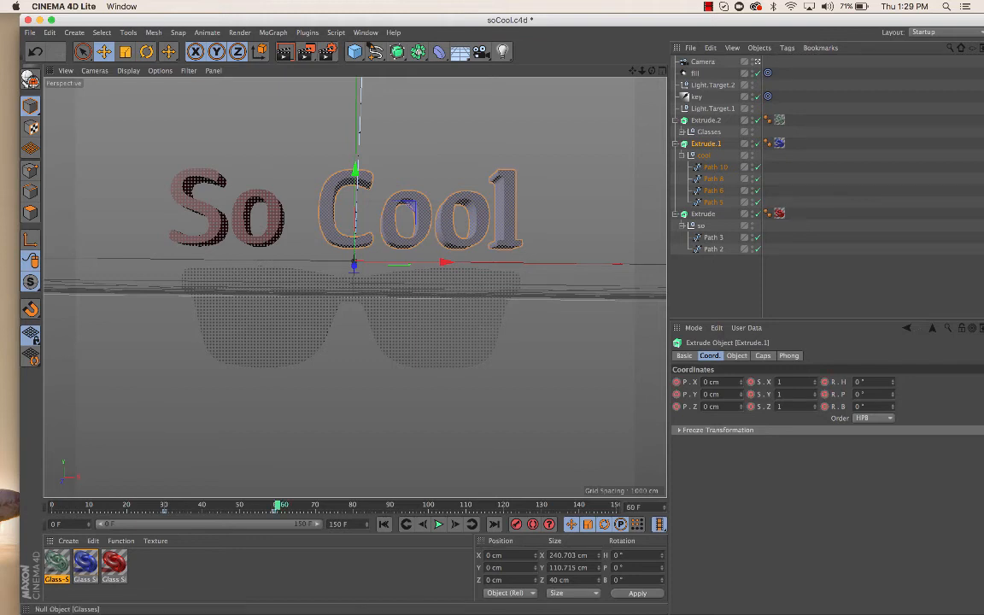
- Keyframe the glasses extrude at Z -691 cm on frame 60 and Z 0 cm on frame 120, and scrub back through the motion
{"action": "left_click", "coordinate": [287, 329]}
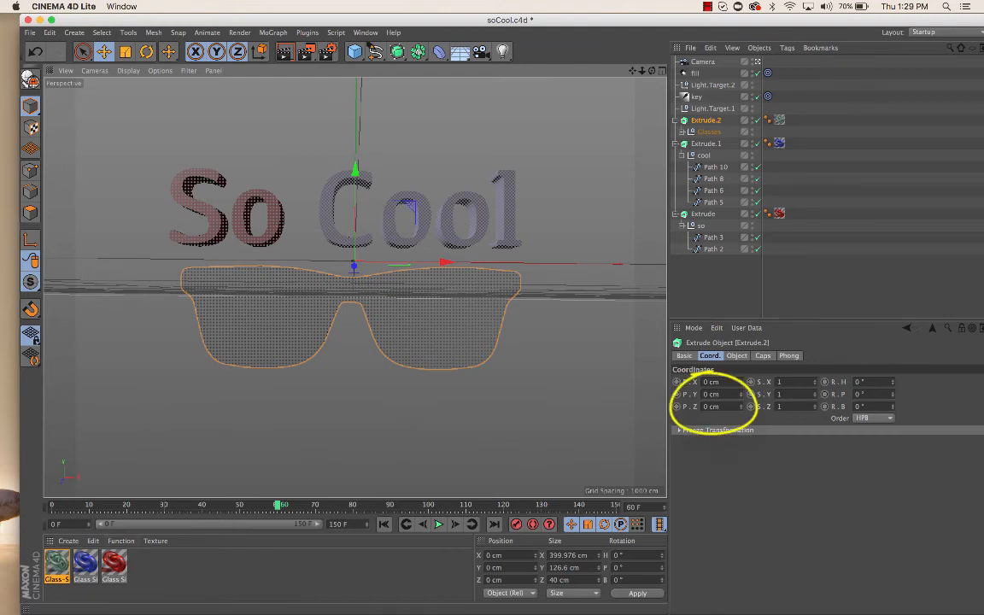
{"action": "mouse_move", "coordinate": [740, 406]}
{"action": "left_mouse_down"}
{"action": "mouse_move", "coordinate": [741, 546]}
{"action": "mouse_move", "coordinate": [740, 520]}
{"action": "left_mouse_up"}
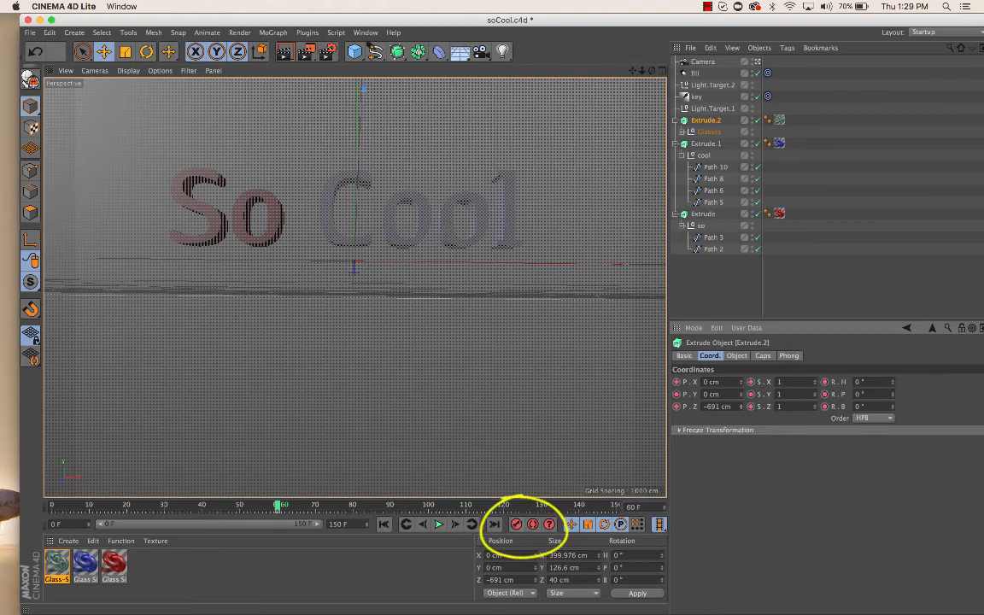
{"action": "left_click_drag", "start_coordinate": [277, 505], "coordinate": [525, 505]}
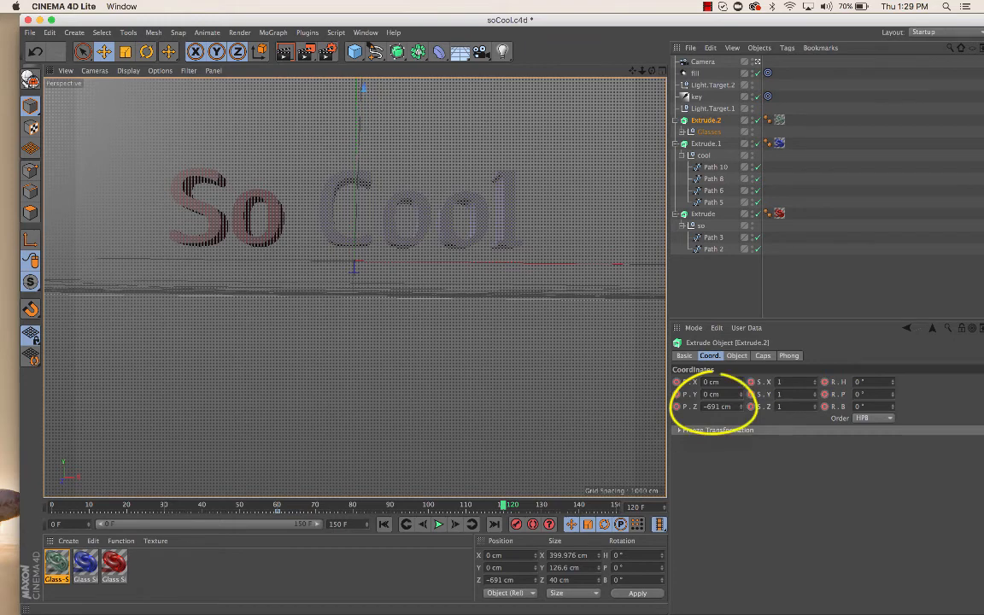
{"action": "mouse_move", "coordinate": [740, 406]}
{"action": "left_mouse_down"}
{"action": "mouse_move", "coordinate": [740, 420]}
{"action": "mouse_move", "coordinate": [740, 4]}
{"action": "mouse_move", "coordinate": [740, 15]}
{"action": "left_mouse_up"}
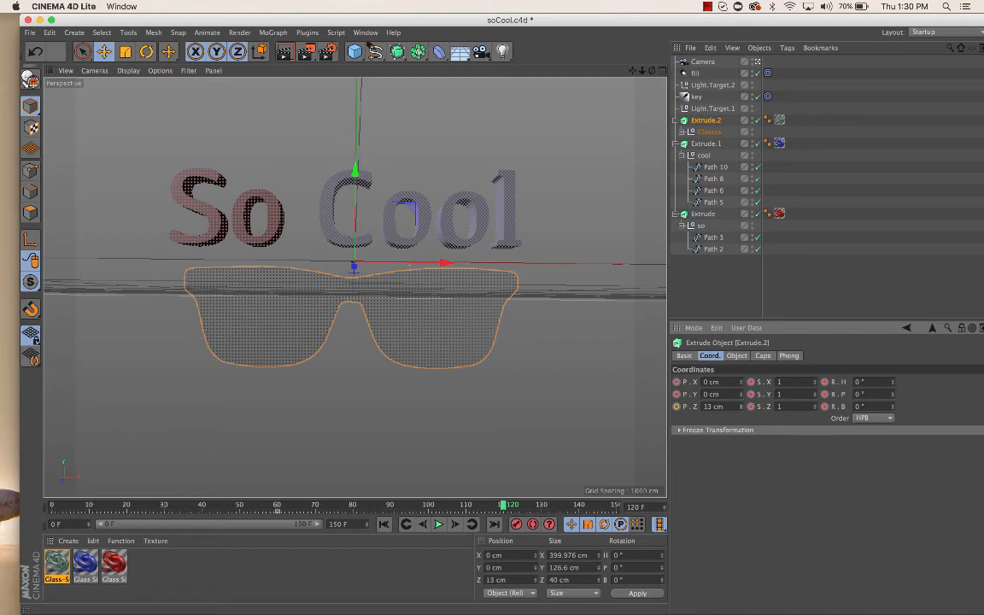
{"action": "key", "text": "Return"}
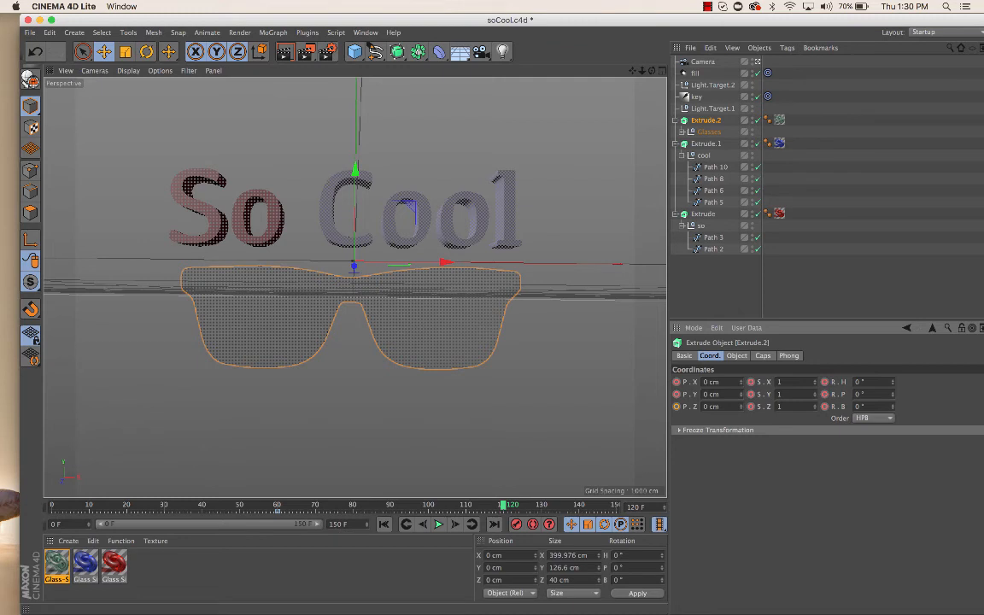
{"action": "left_click", "coordinate": [516, 524]}
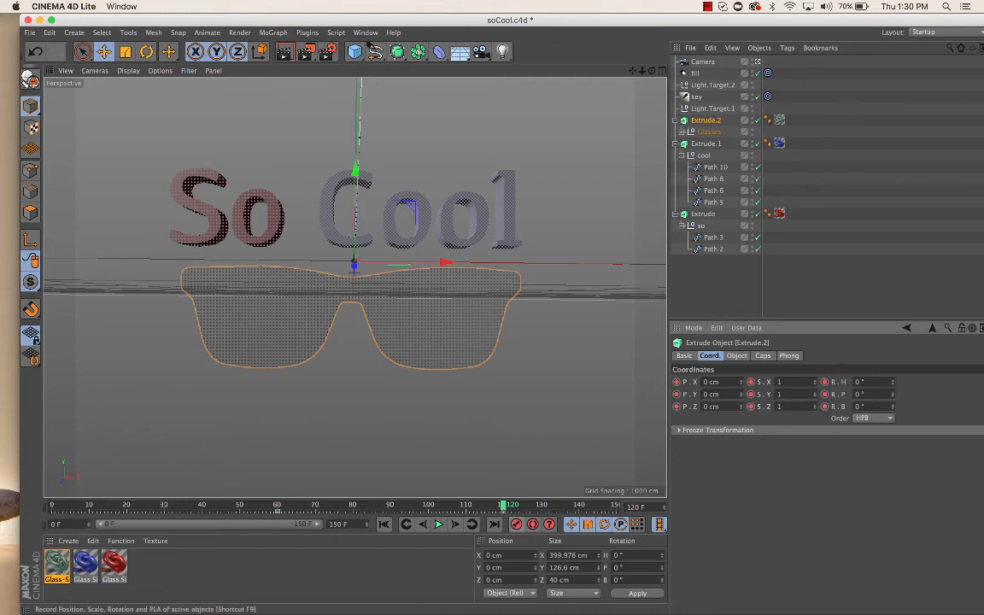
{"action": "left_click_drag", "start_coordinate": [503, 506], "coordinate": [413, 506]}
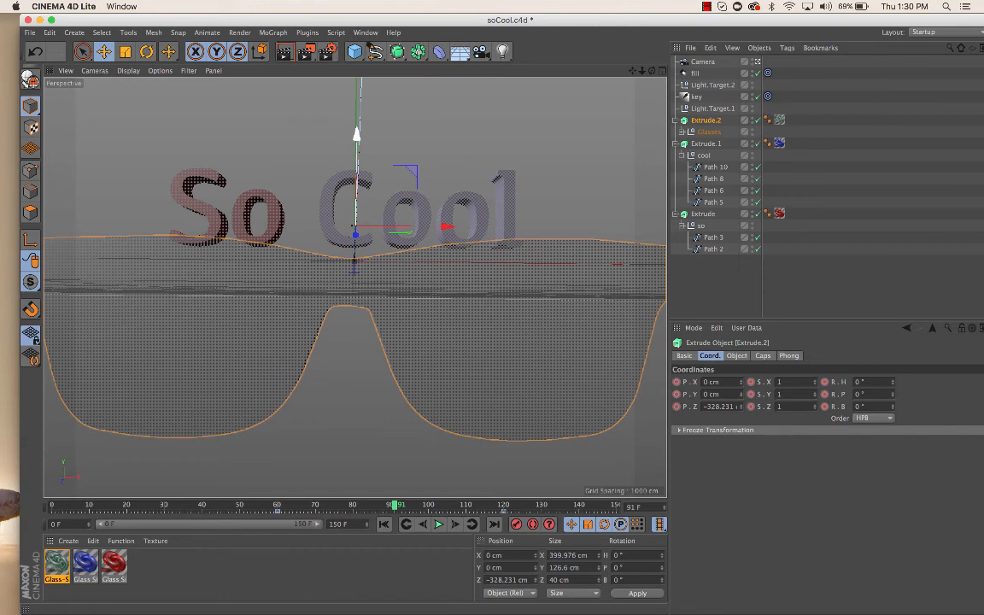
- Raise the glasses to about Y 210 cm on frame 60, above the camera, record the keyframe, and scrub through the animation in camera view
{"action": "mouse_move", "coordinate": [356, 134]}
{"action": "left_mouse_down"}
{"action": "mouse_move", "coordinate": [358, 184]}
{"action": "mouse_move", "coordinate": [358, 155]}
{"action": "left_mouse_up"}
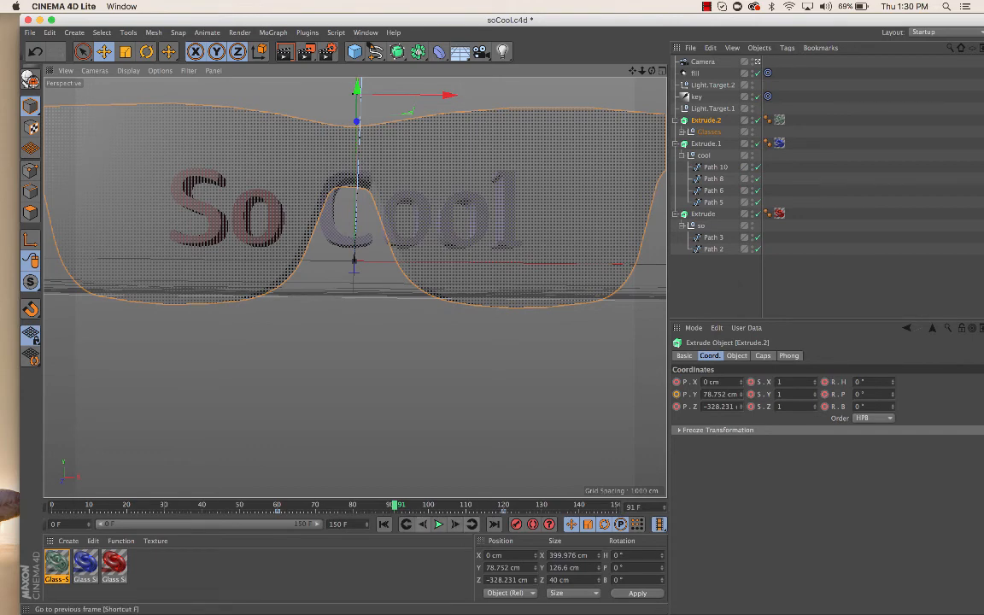
{"action": "left_click_drag", "start_coordinate": [395, 505], "coordinate": [278, 504]}
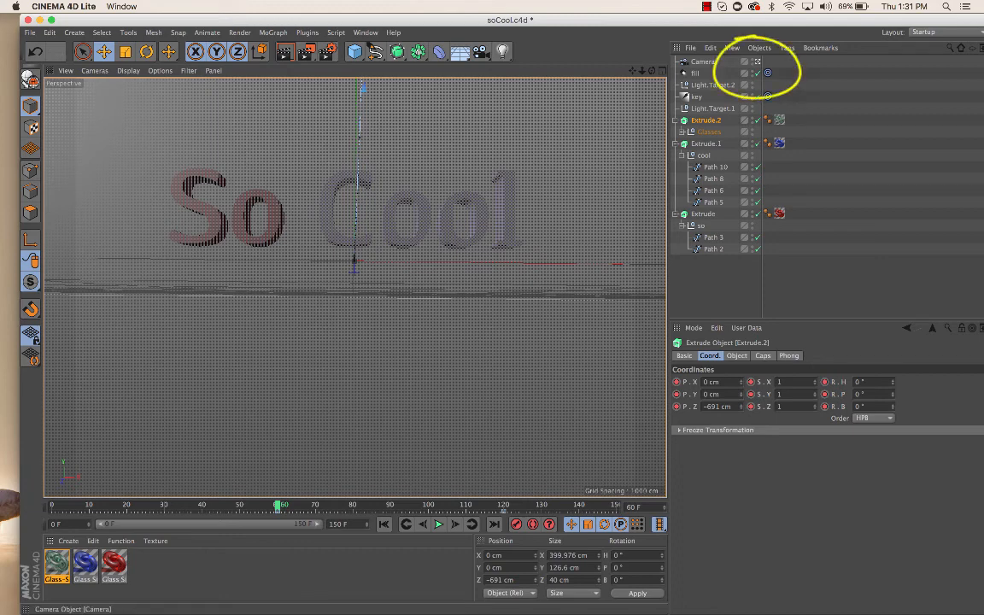
{"action": "left_click", "coordinate": [758, 61]}
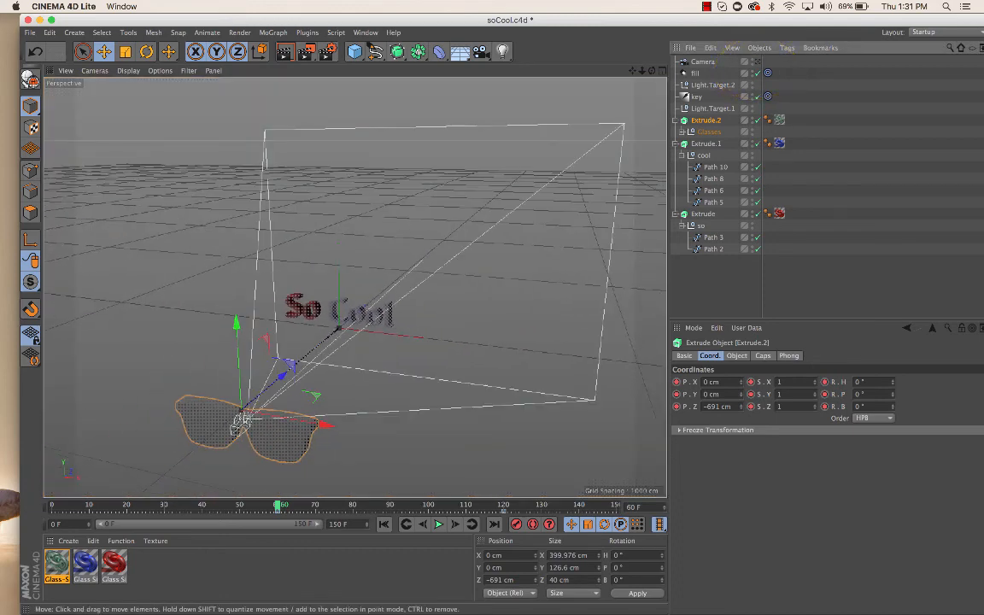
{"action": "left_click_drag", "start_coordinate": [239, 375], "coordinate": [235, 312]}
{"action": "mouse_move", "coordinate": [566, 390]}
{"action": "left_mouse_down", "text": "alt"}
{"action": "mouse_move", "coordinate": [534, 390]}
{"action": "mouse_move", "coordinate": [529, 380]}
{"action": "mouse_move", "coordinate": [566, 390]}
{"action": "left_mouse_up", "text": "alt"}
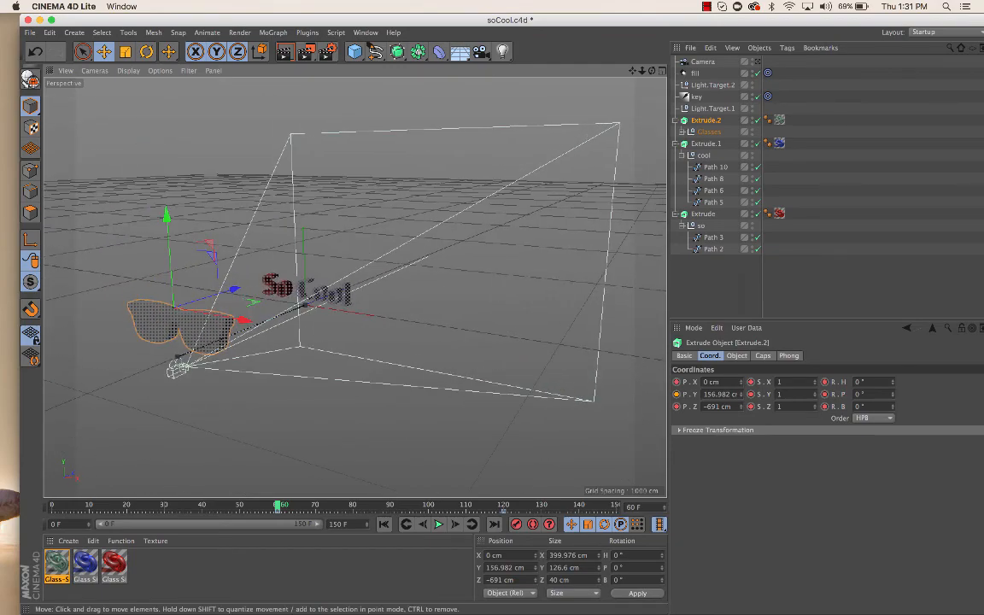
{"action": "left_click_drag", "start_coordinate": [167, 217], "coordinate": [165, 199]}
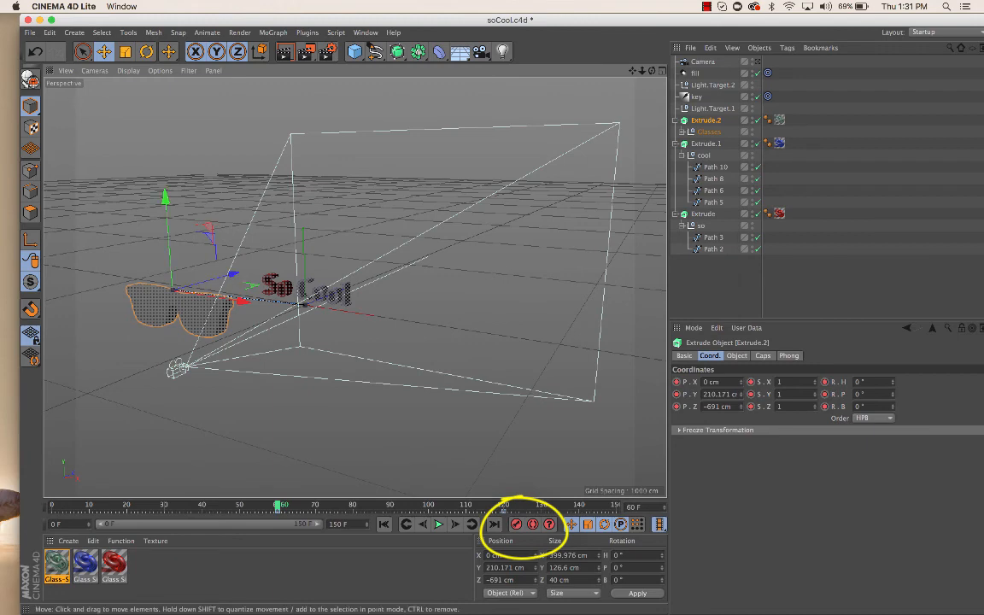
{"action": "left_click_drag", "start_coordinate": [353, 274], "coordinate": [145, 262], "text": "alt"}
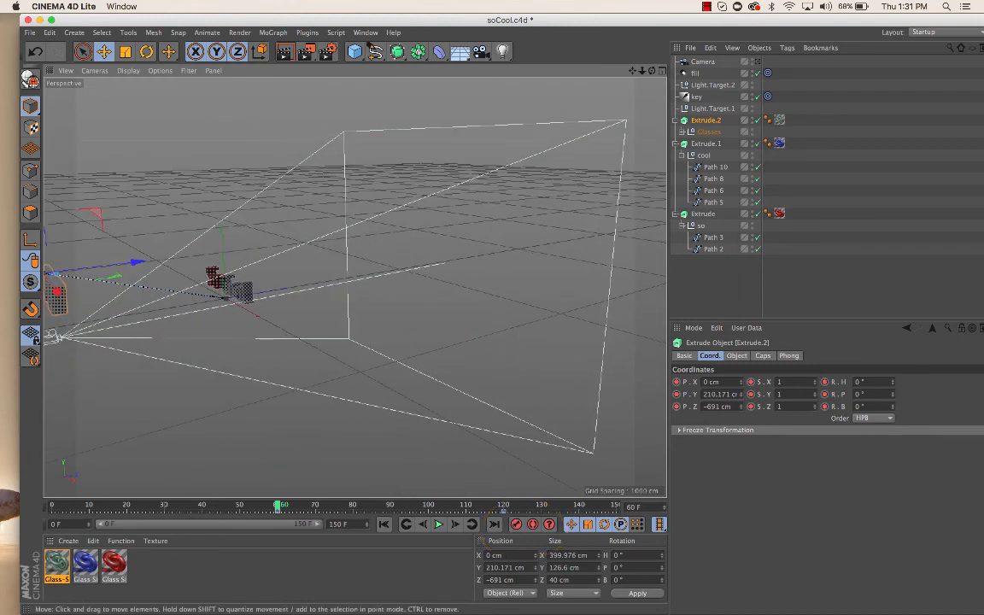
{"action": "left_click", "coordinate": [757, 61]}
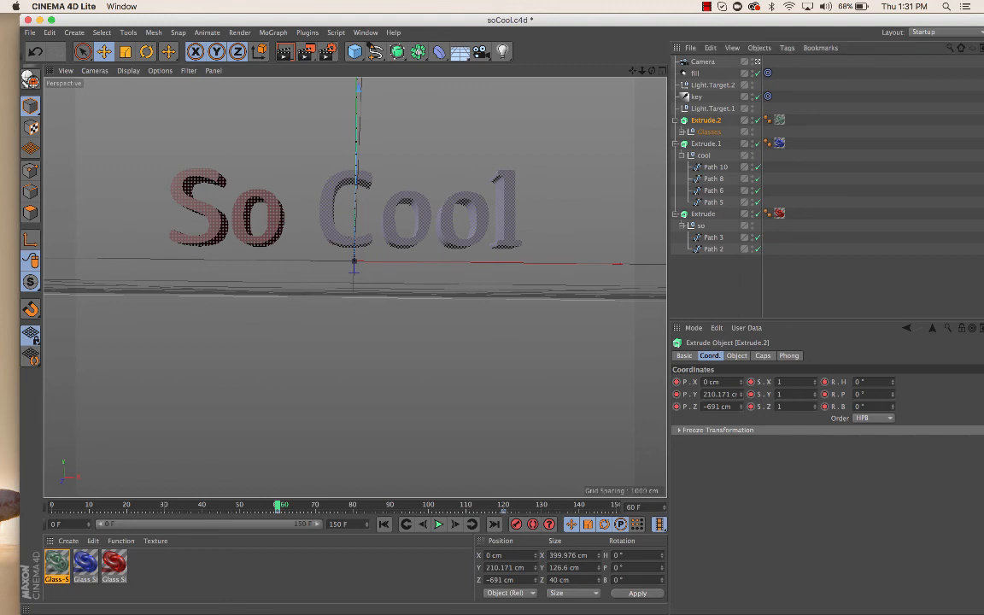
{"action": "left_click_drag", "start_coordinate": [278, 506], "coordinate": [506, 505]}
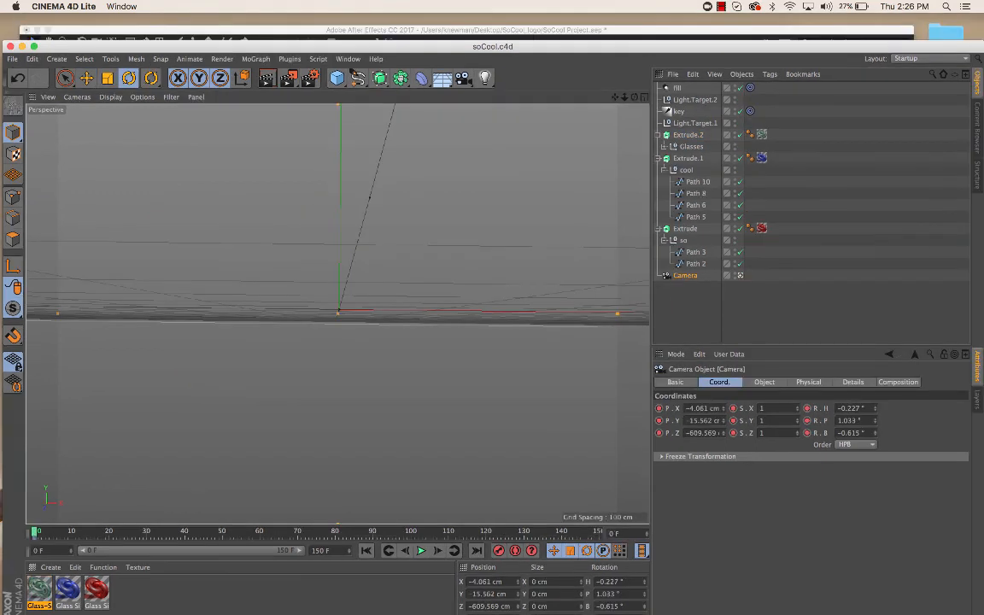
{"action": "left_click_drag", "start_coordinate": [34, 532], "coordinate": [479, 532]}
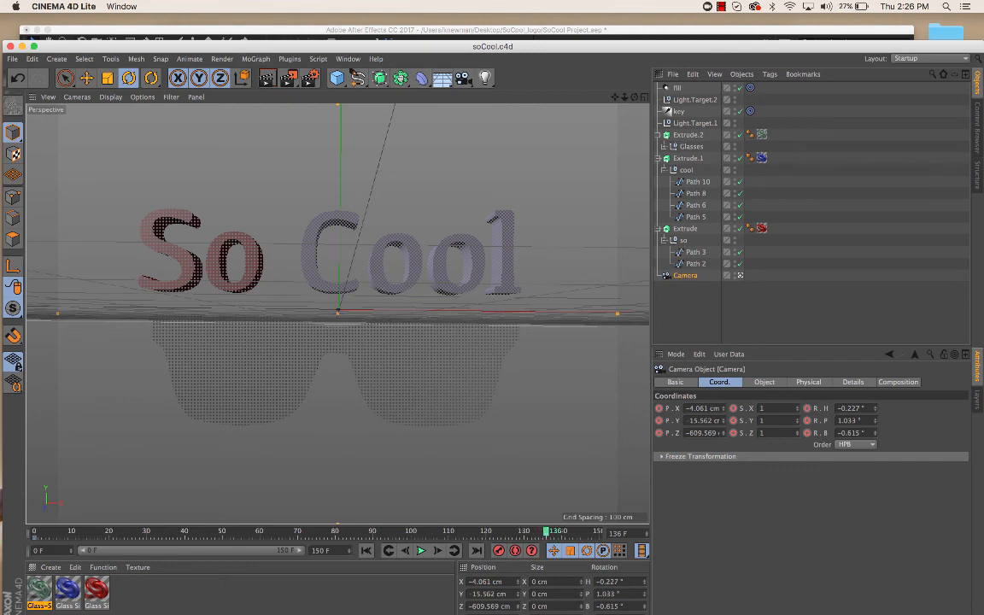
- Switch to After Effects, preview the soCool composition, extend the soCool.c4d layer to the 5-second end, and check the frame at 0:00:04:17
{"action": "key", "text": "super+Tab"}
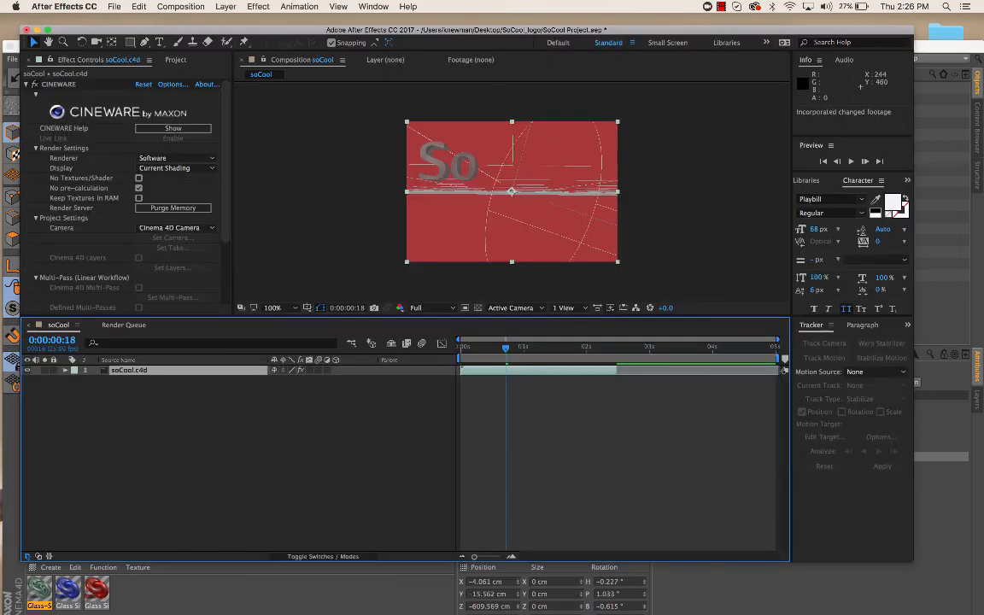
{"action": "key", "text": "space"}
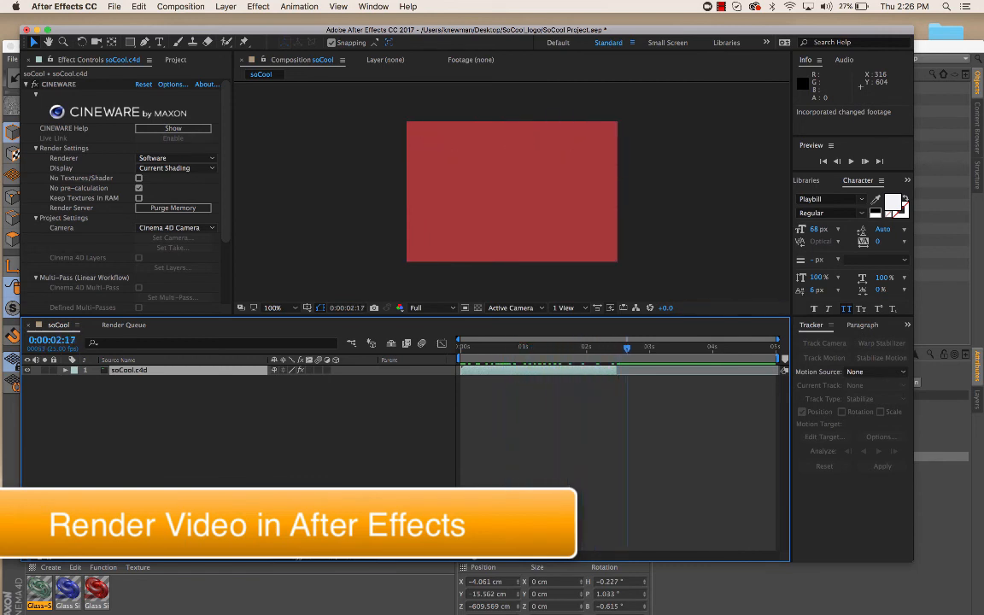
{"action": "left_click_drag", "start_coordinate": [621, 373], "coordinate": [780, 371]}
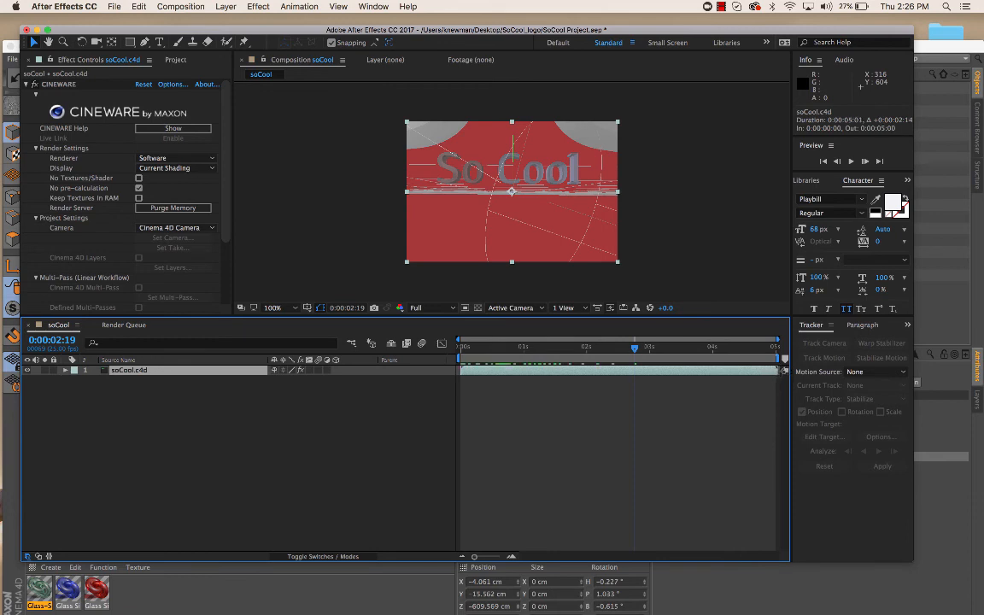
{"action": "left_click_drag", "start_coordinate": [633, 348], "coordinate": [757, 348]}
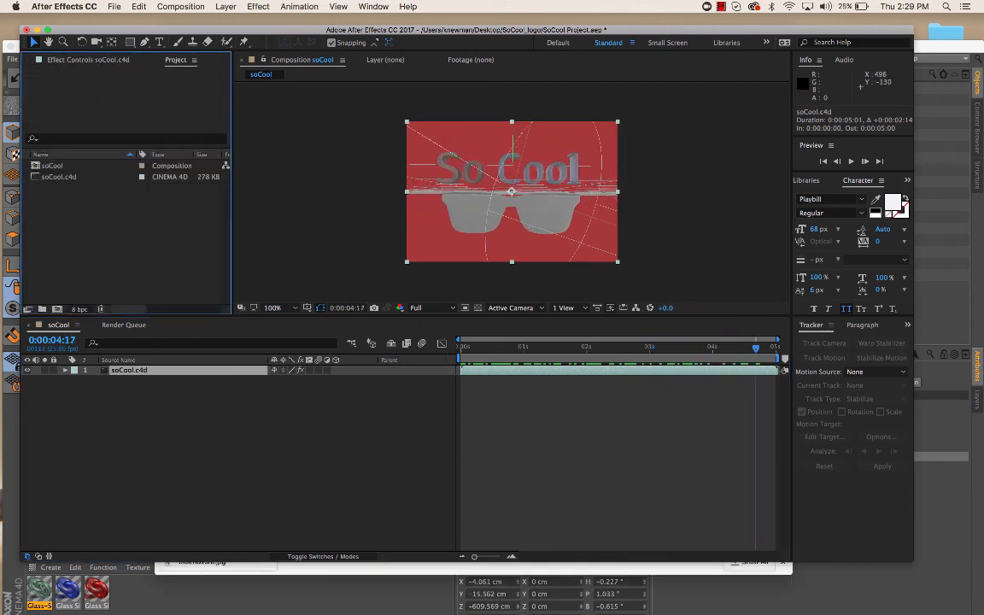
- Import blueTexture.jpg from the SoCool_logo folder and place it below the soCool.c4d layer as the composition's background
{"action": "key", "text": "super+i"}
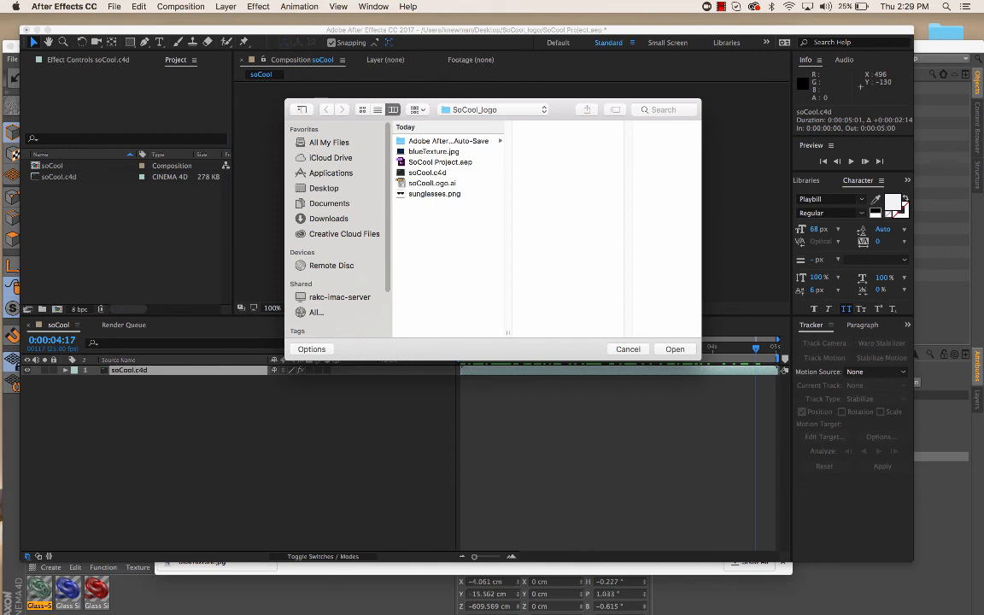
{"action": "left_click", "coordinate": [434, 152]}
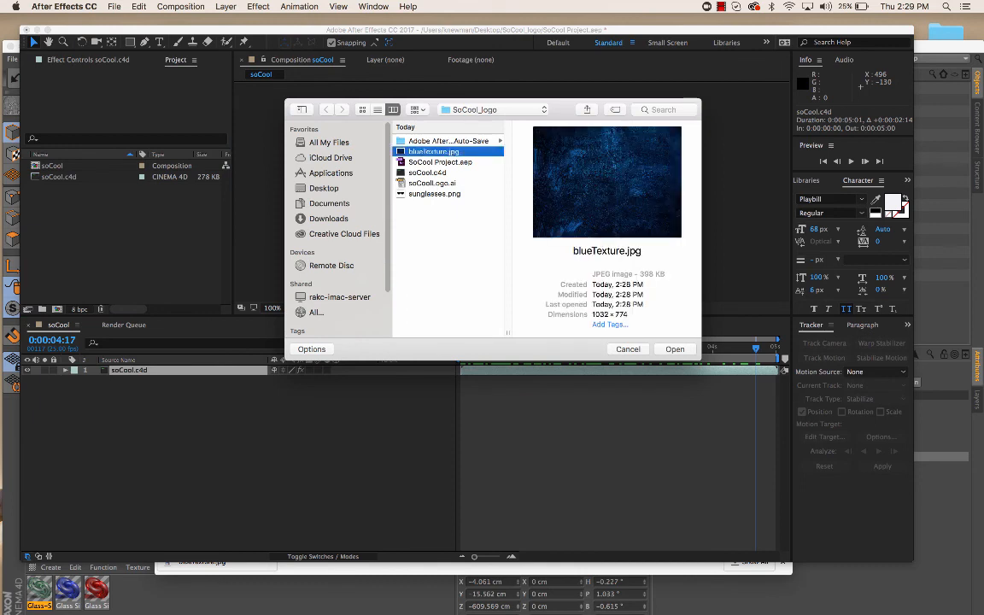
{"action": "key", "text": "Return"}
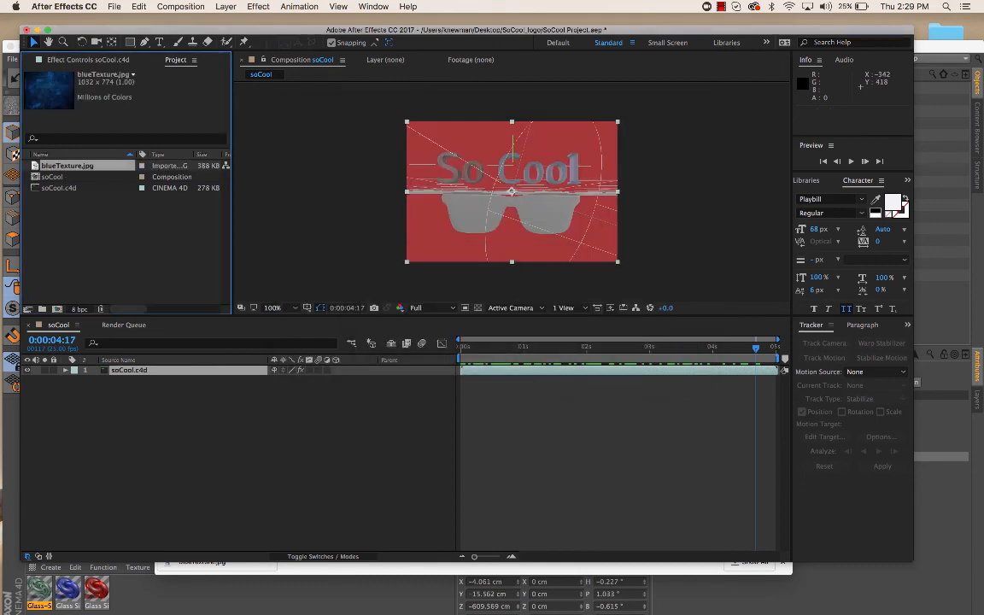
{"action": "left_click_drag", "start_coordinate": [67, 166], "coordinate": [136, 393]}
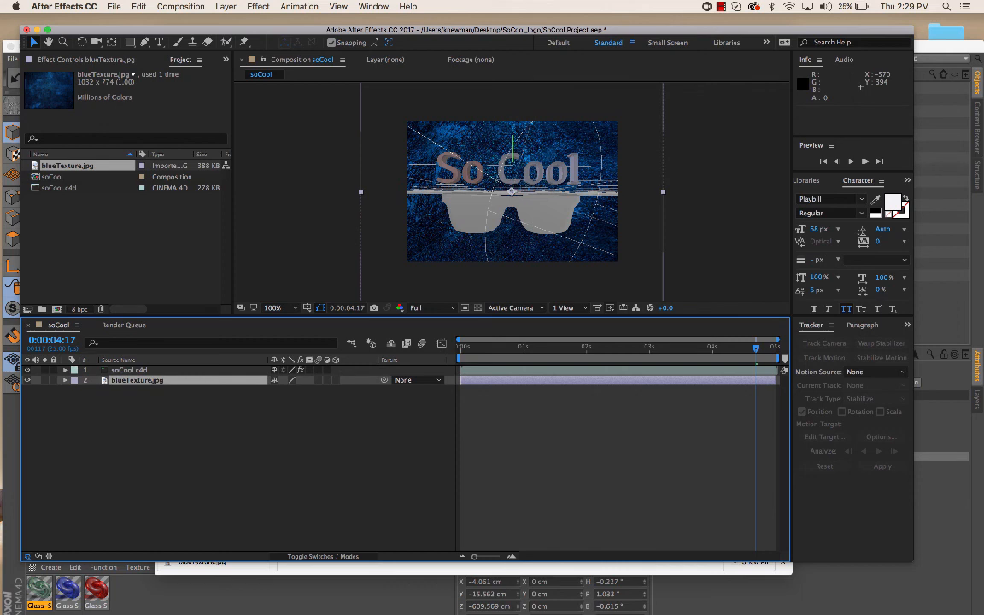
- Set the soCool.c4d layer's CINEWARE renderer to Standard (Final) and preview the composition from 0:00:00:00
{"action": "left_click", "coordinate": [130, 370]}
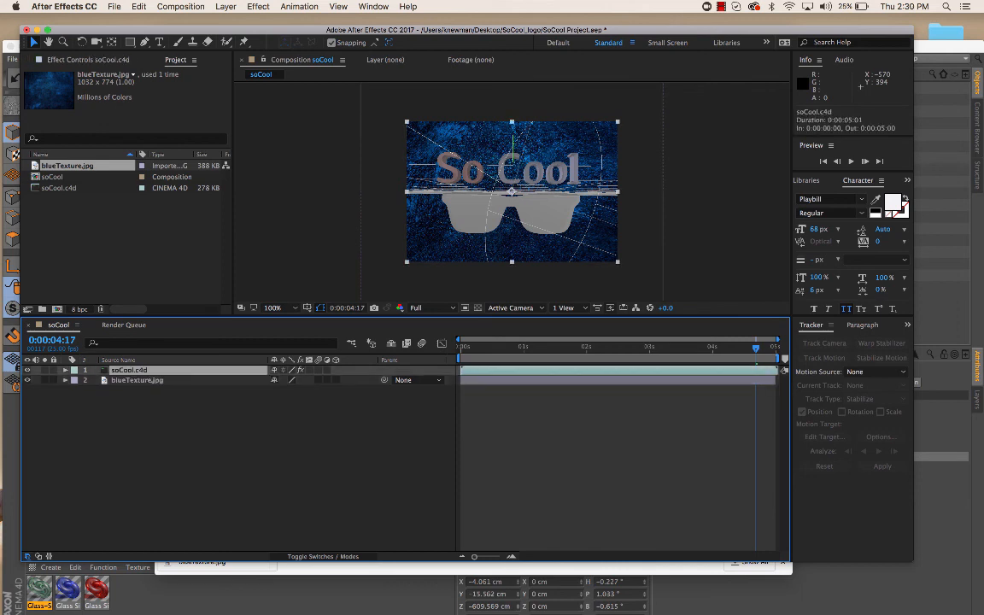
{"action": "left_click", "coordinate": [88, 59]}
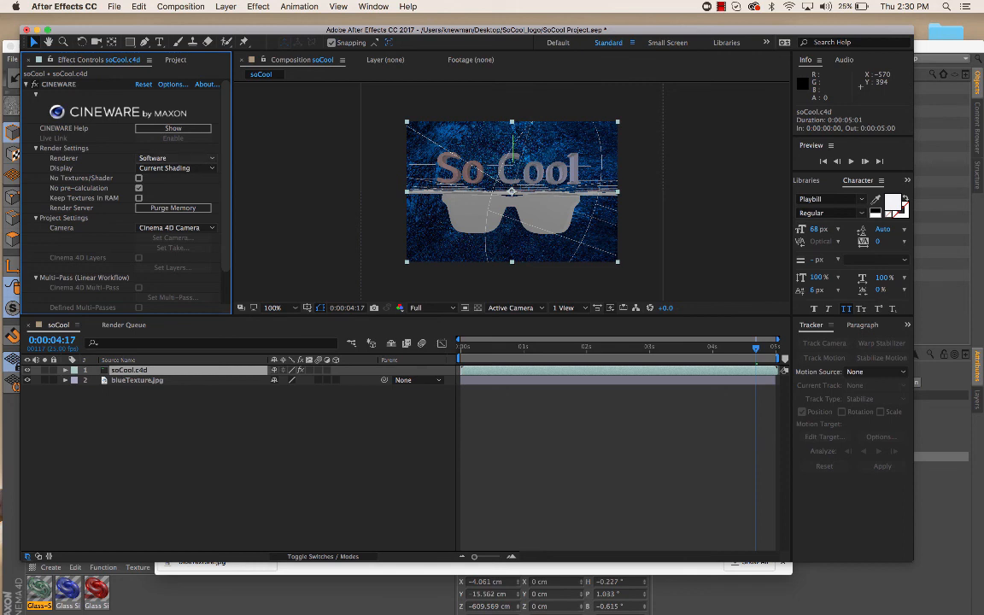
{"action": "left_click", "coordinate": [176, 158]}
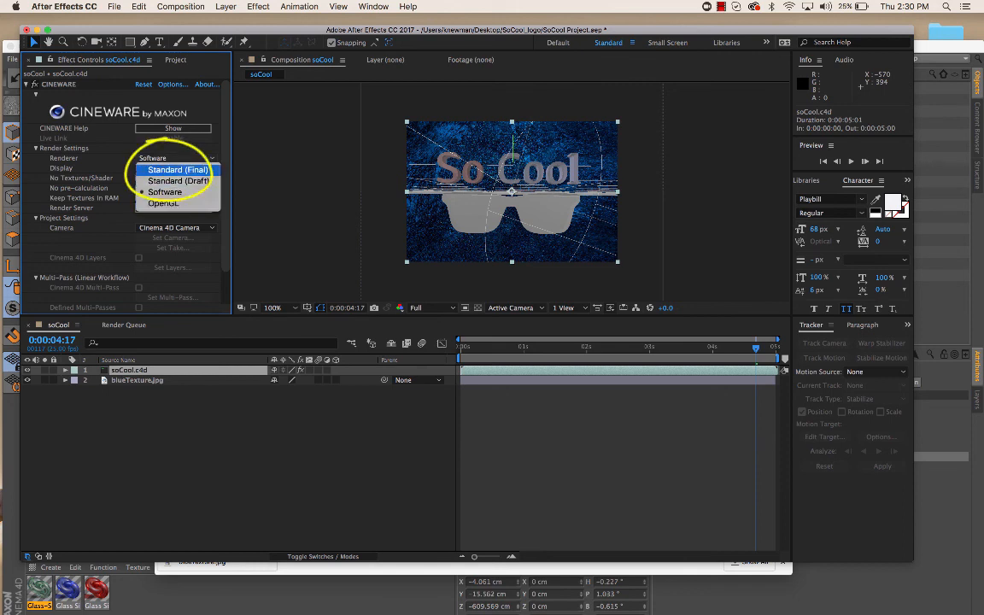
{"action": "left_click", "coordinate": [177, 169]}
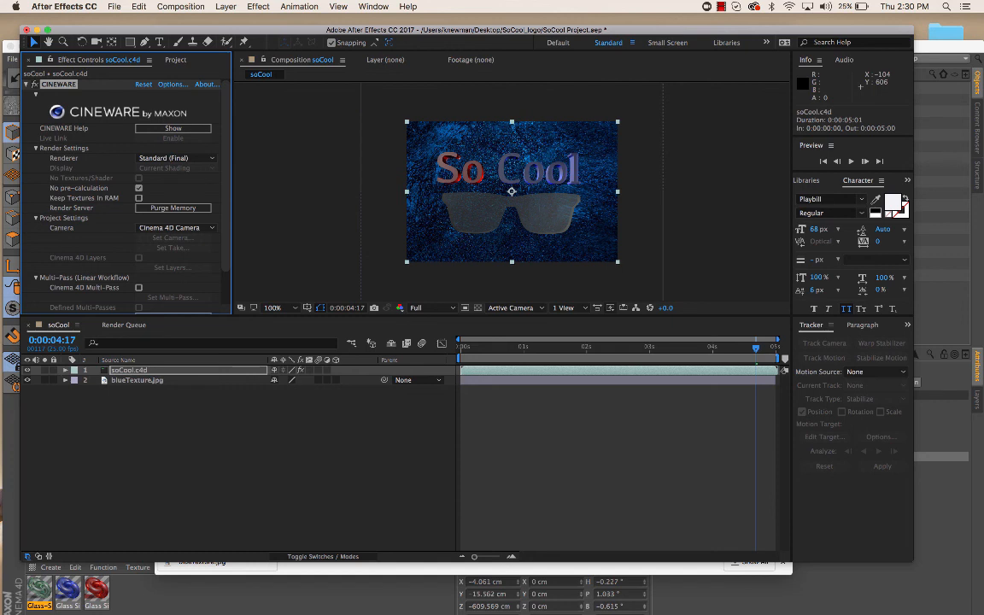
{"action": "left_click_drag", "start_coordinate": [756, 348], "coordinate": [460, 349]}
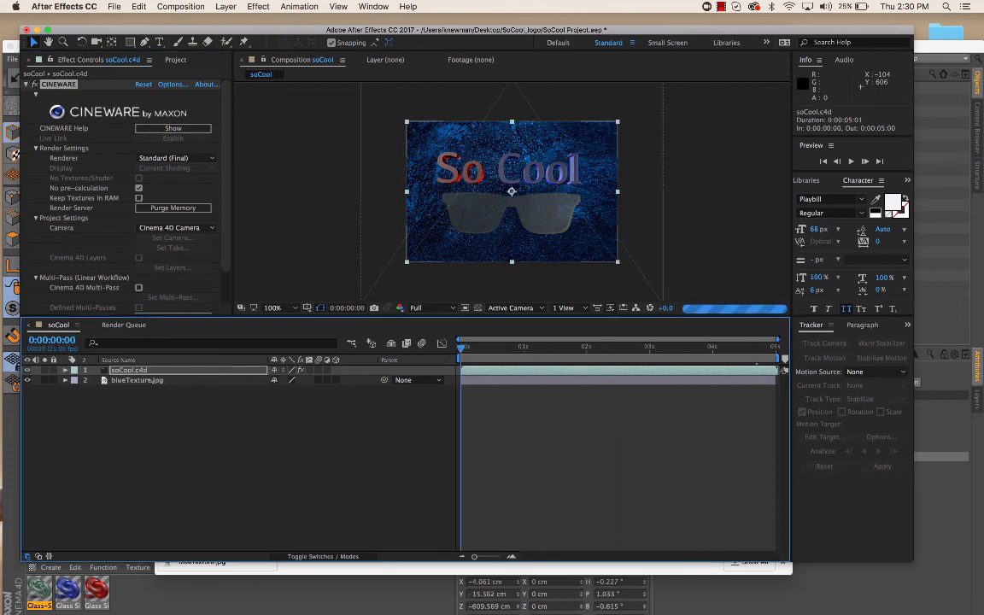
{"action": "key", "text": "space"}
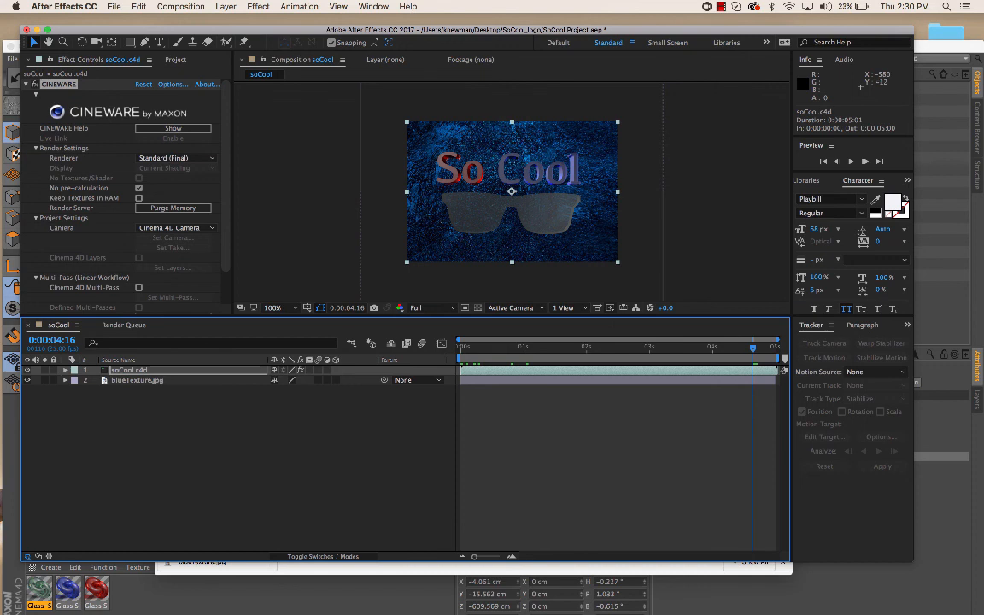
- Add the soCool composition to the Render Queue, set its output to soCool.mov in the Desktop's SoCool_logo folder, and start rendering
{"action": "left_click", "coordinate": [180, 7]}
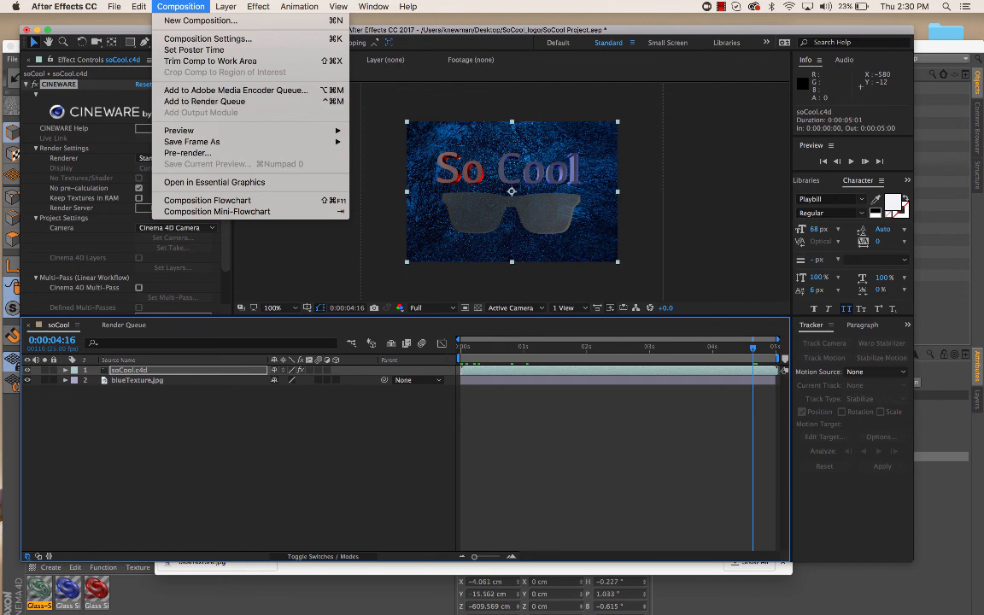
{"action": "left_click", "coordinate": [204, 101]}
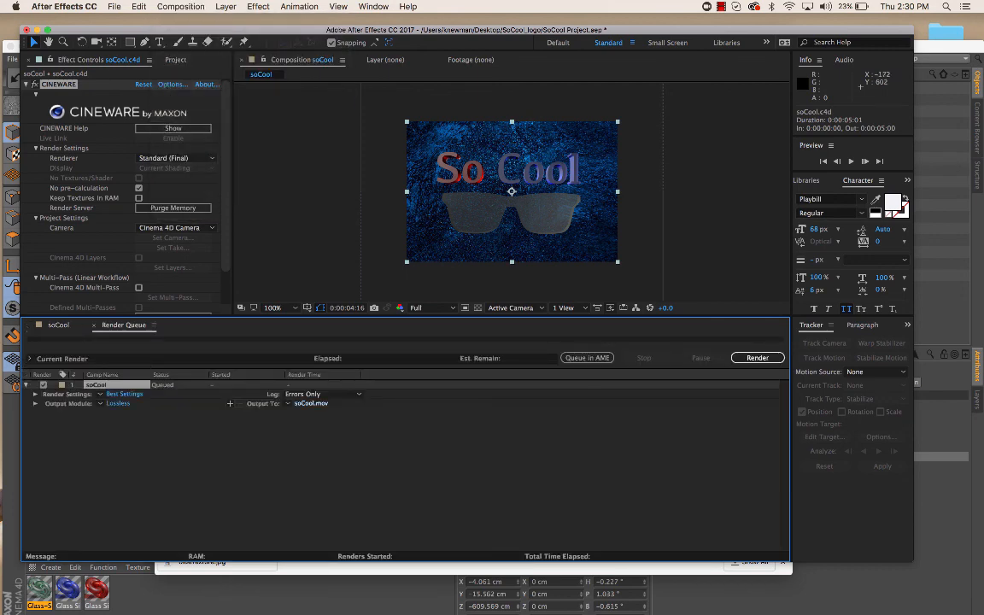
{"action": "left_click", "coordinate": [311, 403]}
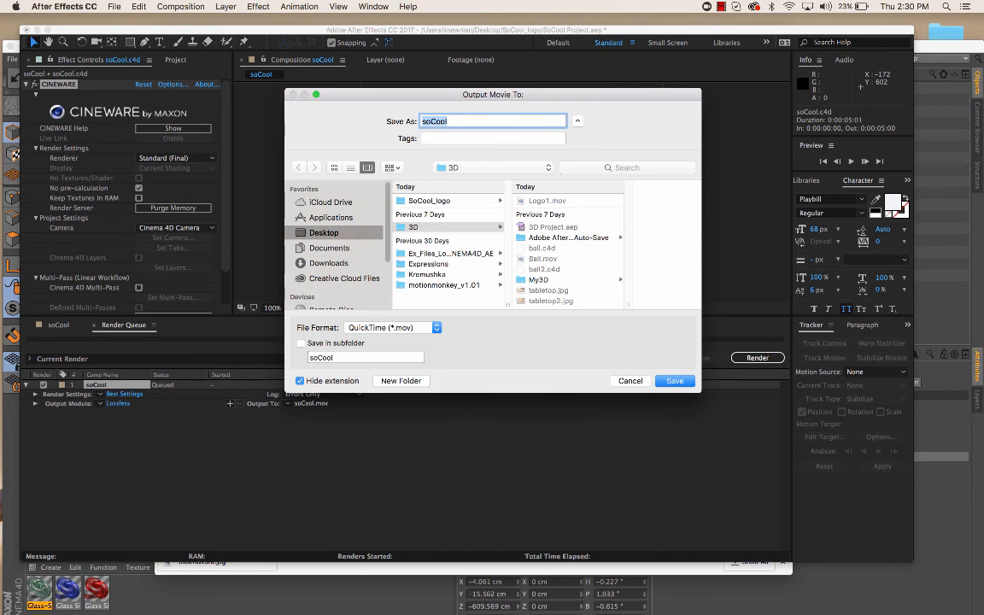
{"action": "left_click", "coordinate": [324, 232]}
{"action": "left_click", "coordinate": [428, 201]}
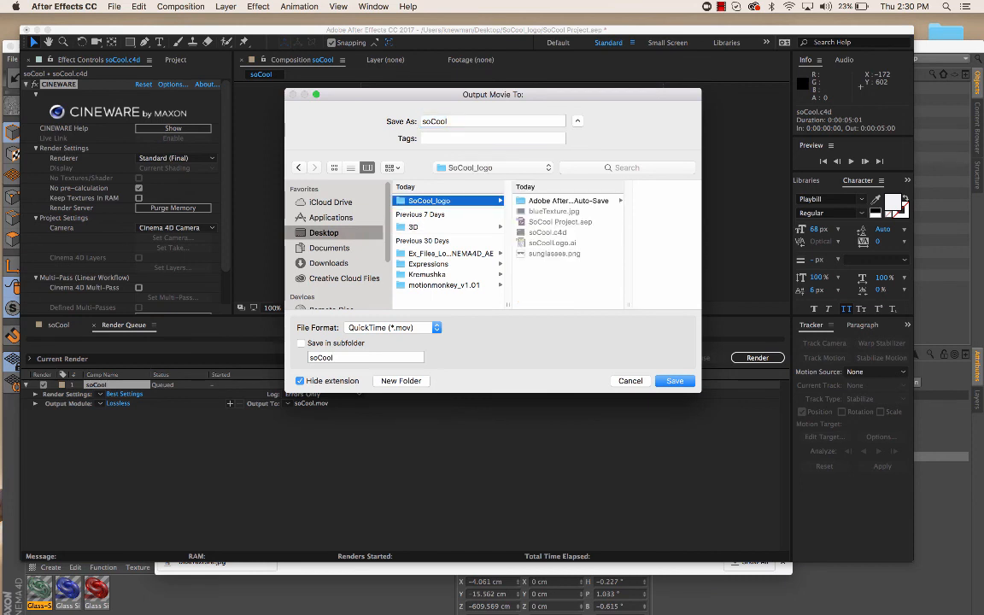
{"action": "key", "text": "Return"}
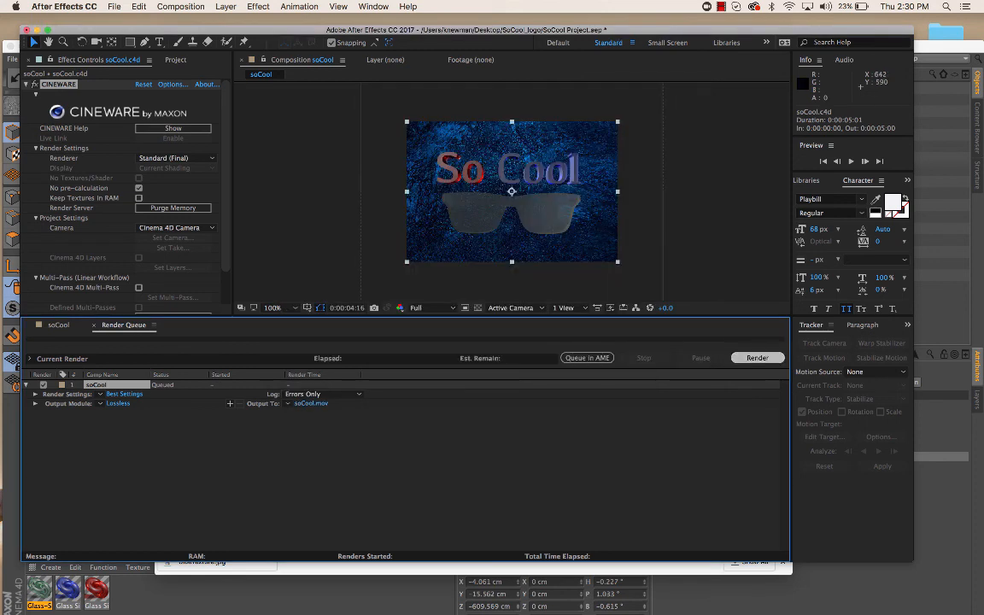
{"action": "left_click", "coordinate": [757, 357]}
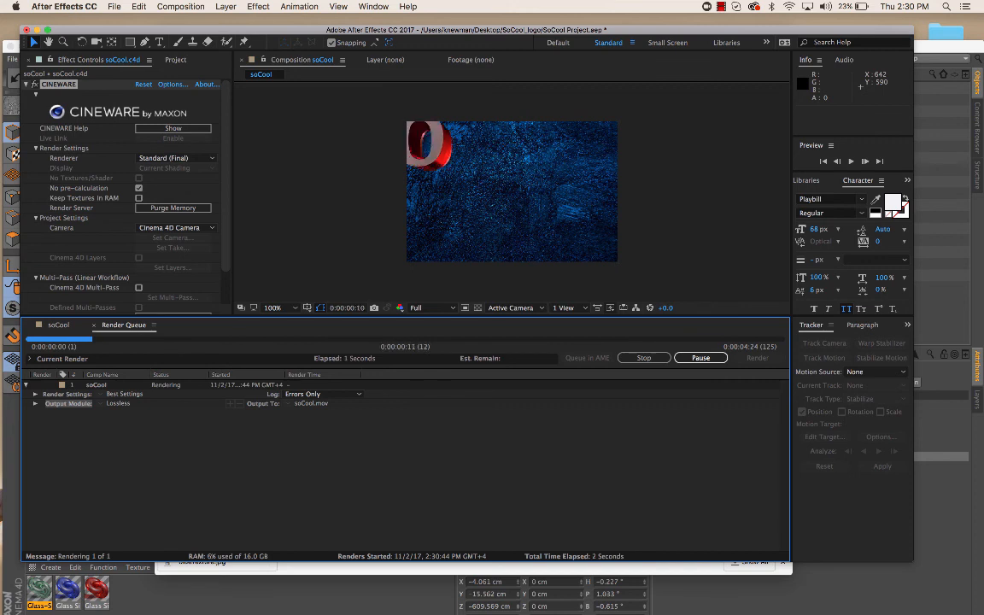